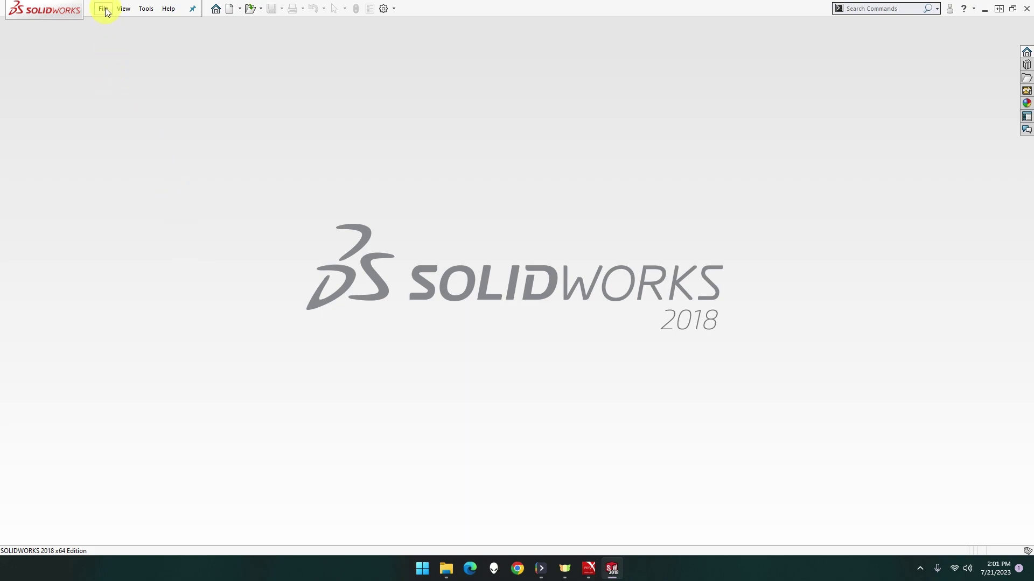
# Step: Create a new MMGS part and draw a center rectangle at the origin on the Top Plane
pyautogui.click(106, 12)
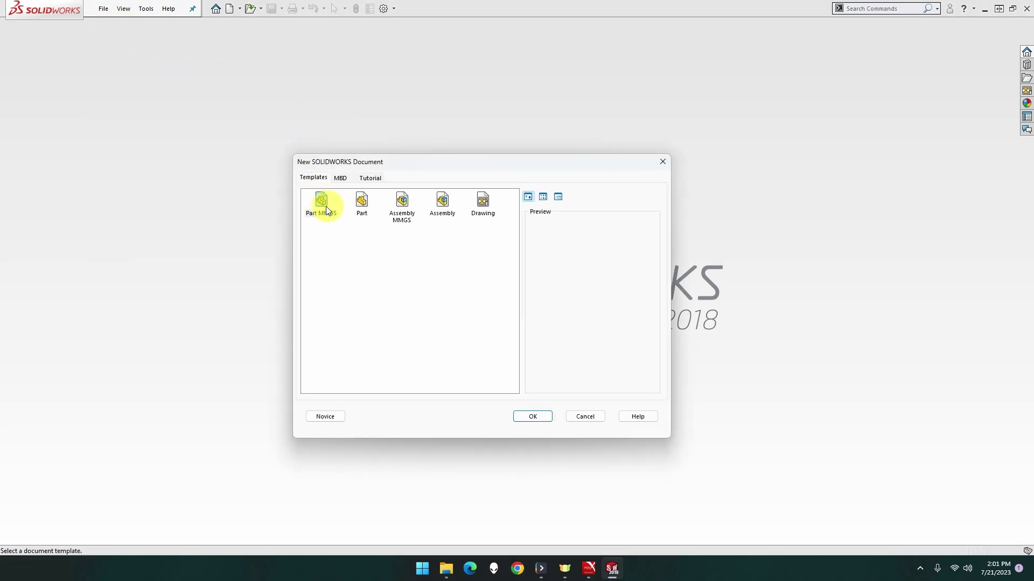
pyautogui.doubleClick(324, 206)
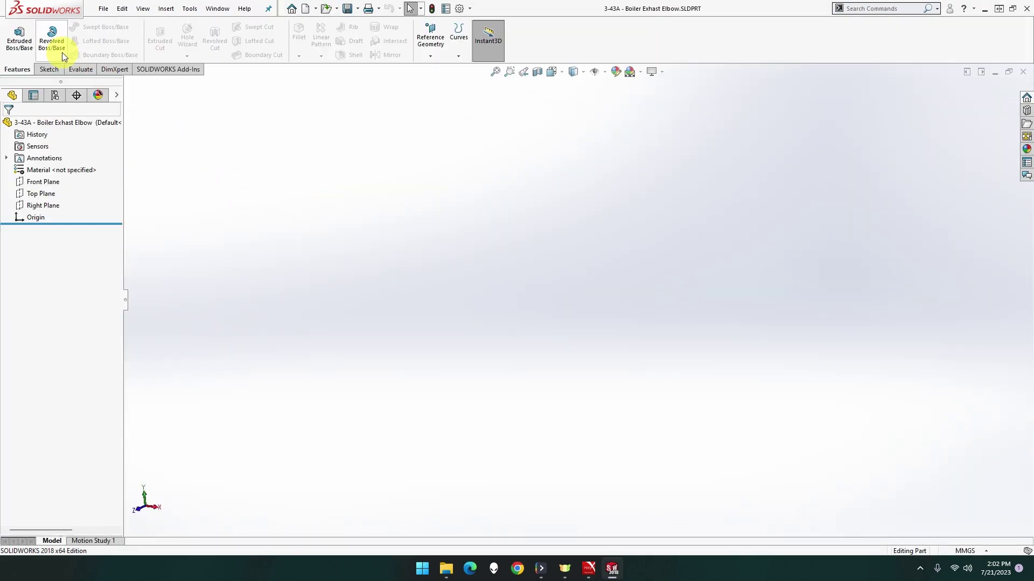
pyautogui.click(43, 193)
pyautogui.click(48, 178)
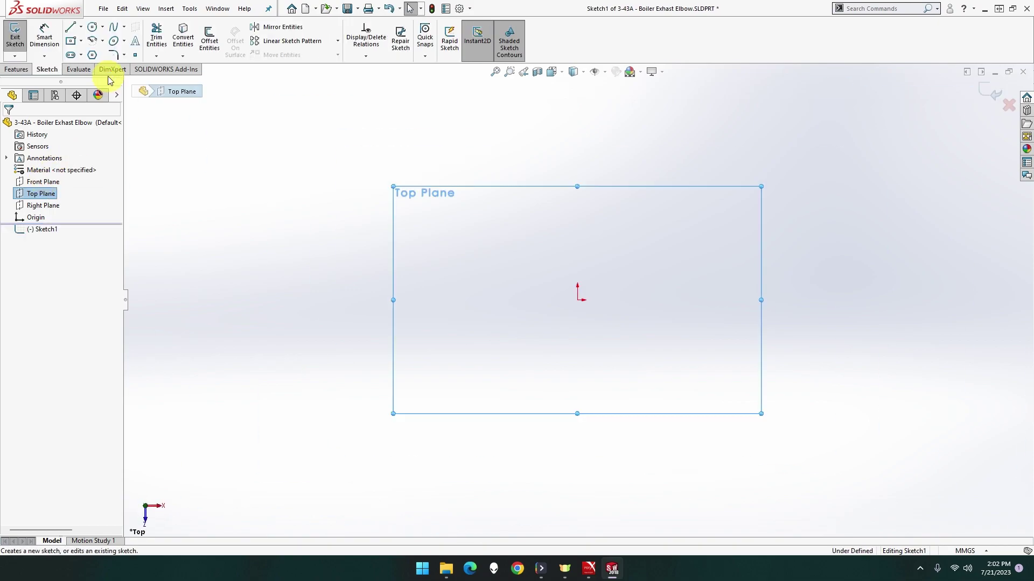
pyautogui.click(70, 41)
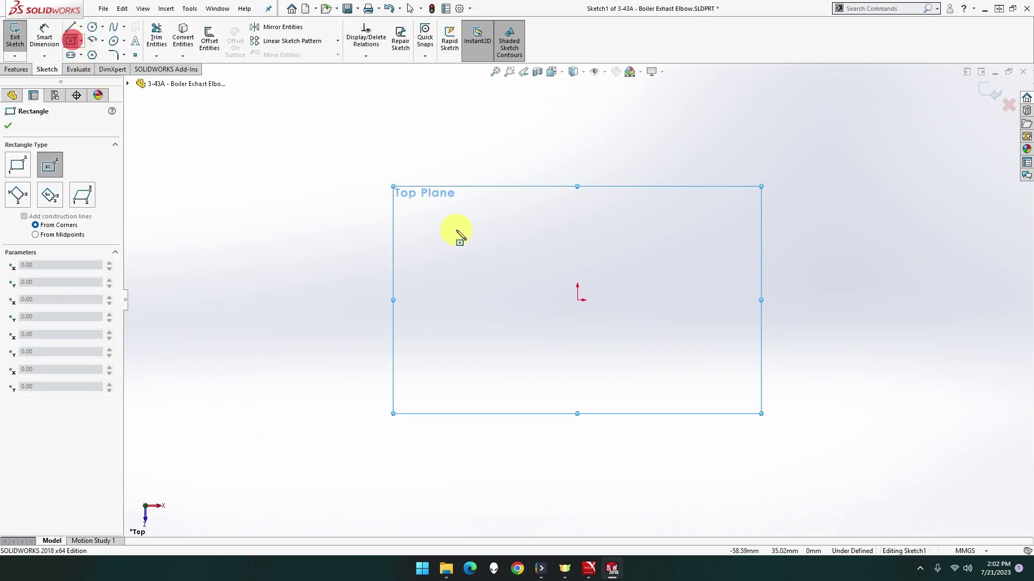
pyautogui.click(577, 300)
pyautogui.click(648, 339)
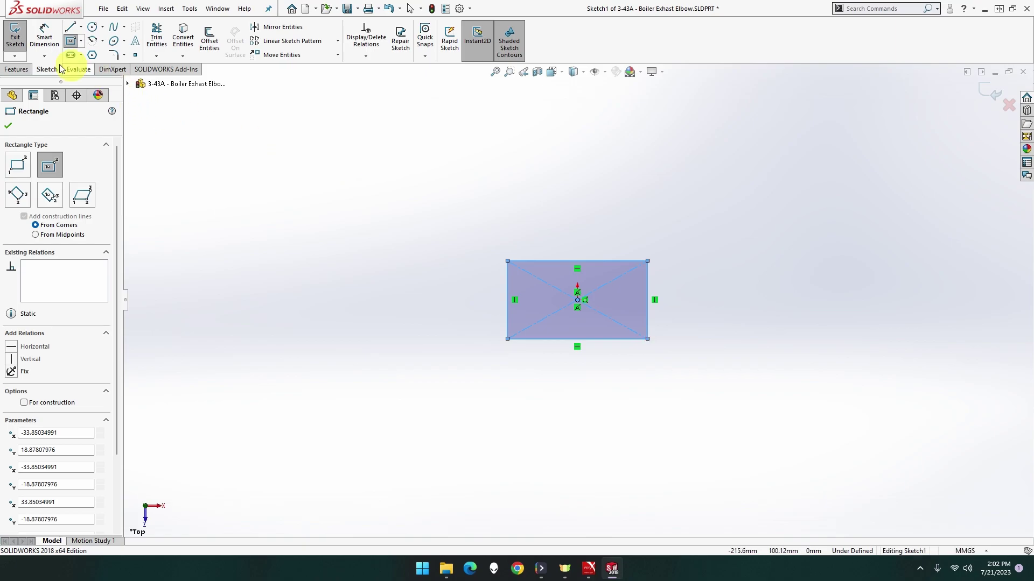
# Step: Dimension the rectangle's width and height to 22 mm each, making a square
pyautogui.click(44, 36)
pyautogui.click(547, 263)
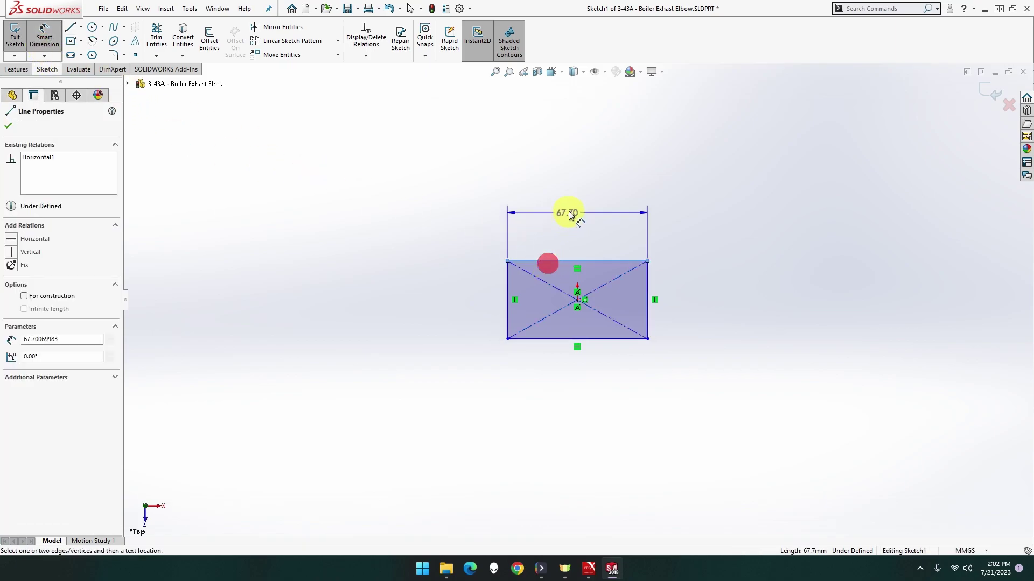
pyautogui.click(569, 213)
pyautogui.write('22')
pyautogui.press('Return')
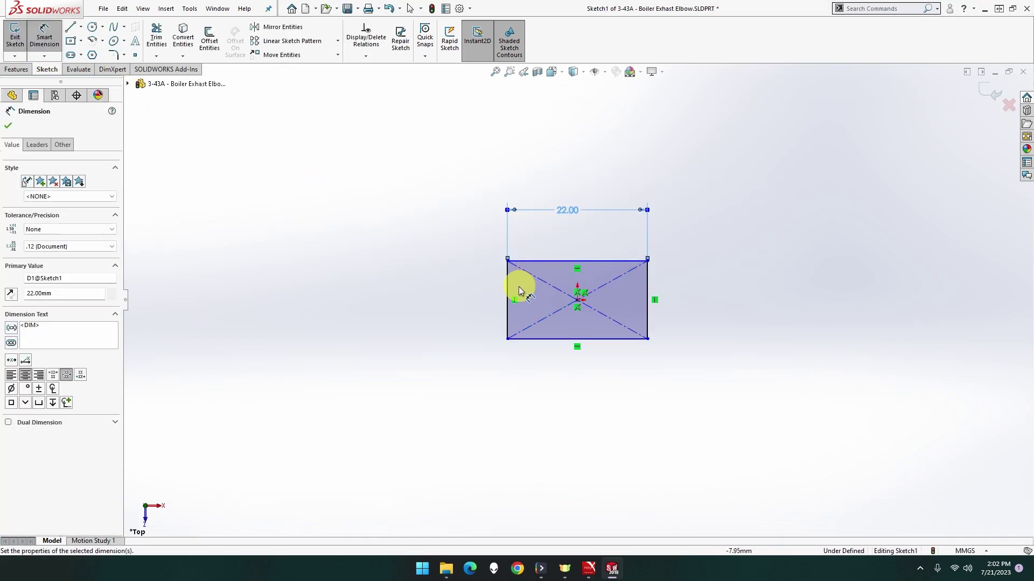
pyautogui.click(507, 294)
pyautogui.click(453, 301)
pyautogui.write('22')
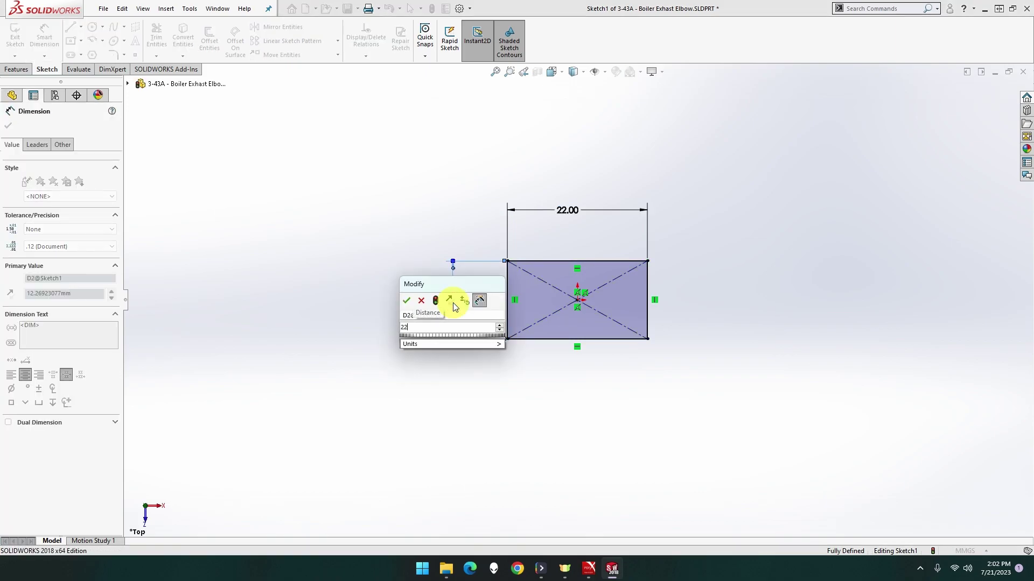
pyautogui.press('Return')
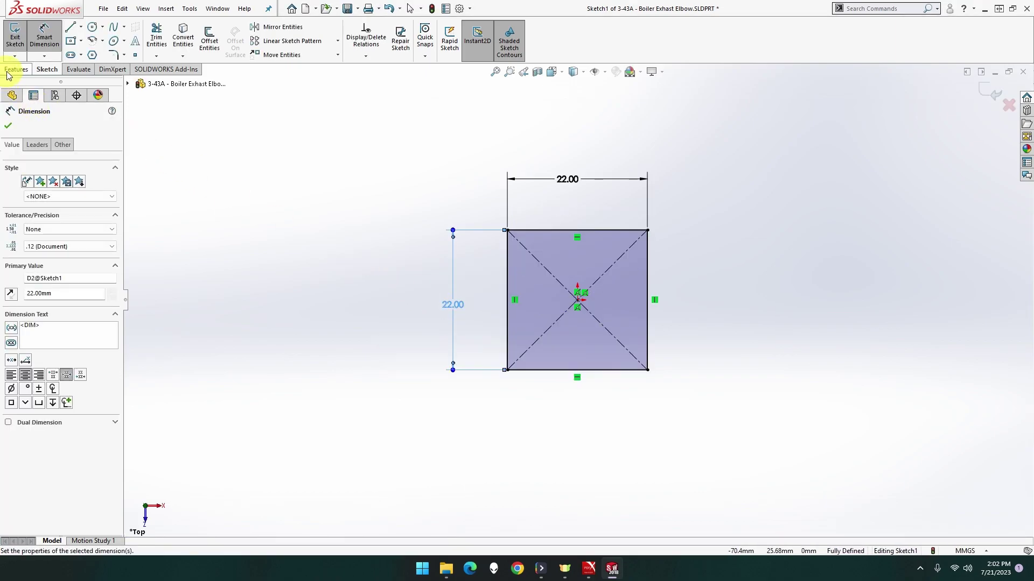
# Step: Extrude the square 22 mm with a Mid Plane end condition to make a cube
pyautogui.click(7, 76)
pyautogui.click(19, 41)
pyautogui.write('2')
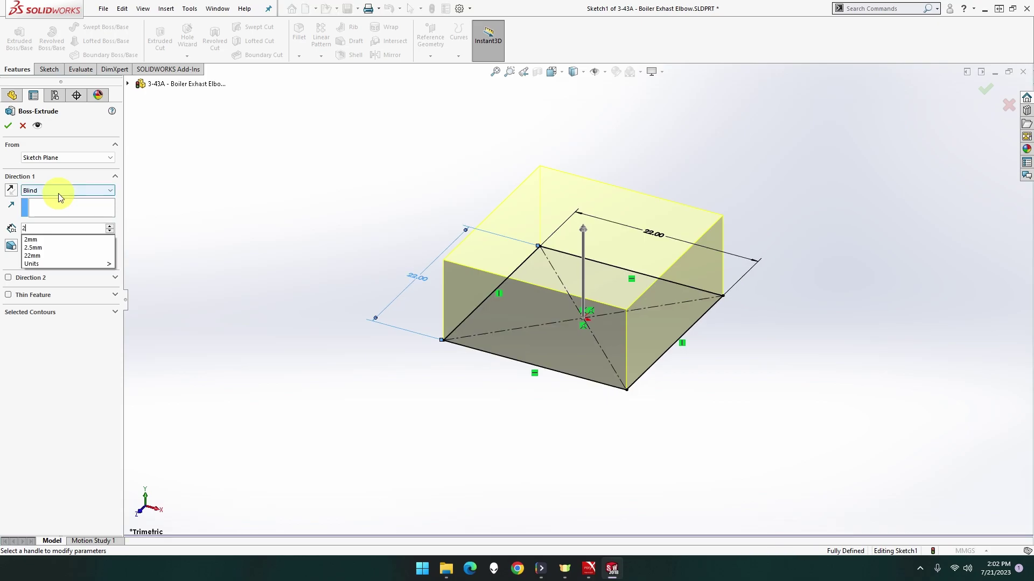
pyautogui.write('2')
pyautogui.press('Return')
pyautogui.click(57, 191)
pyautogui.click(58, 239)
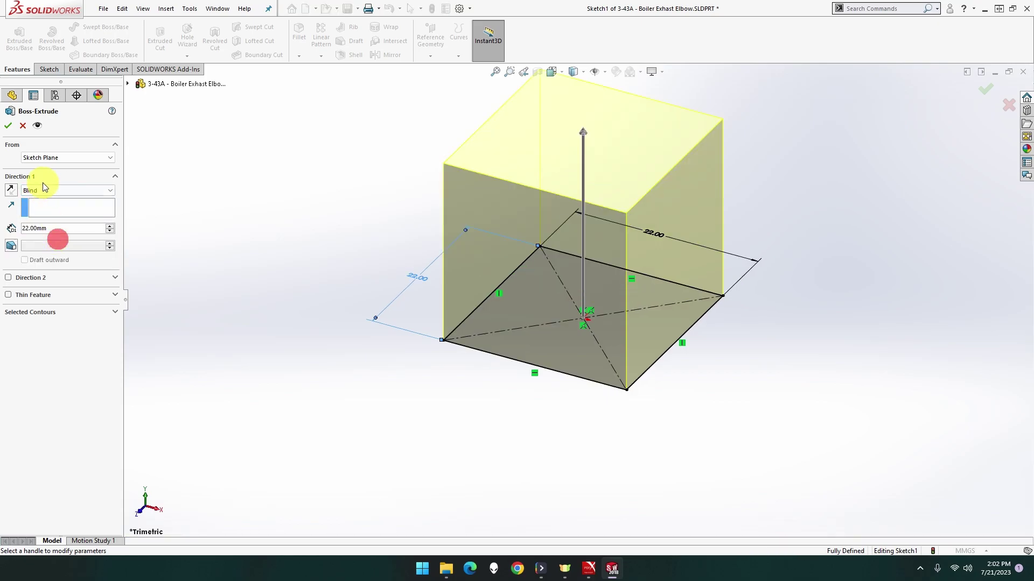
pyautogui.click(44, 188)
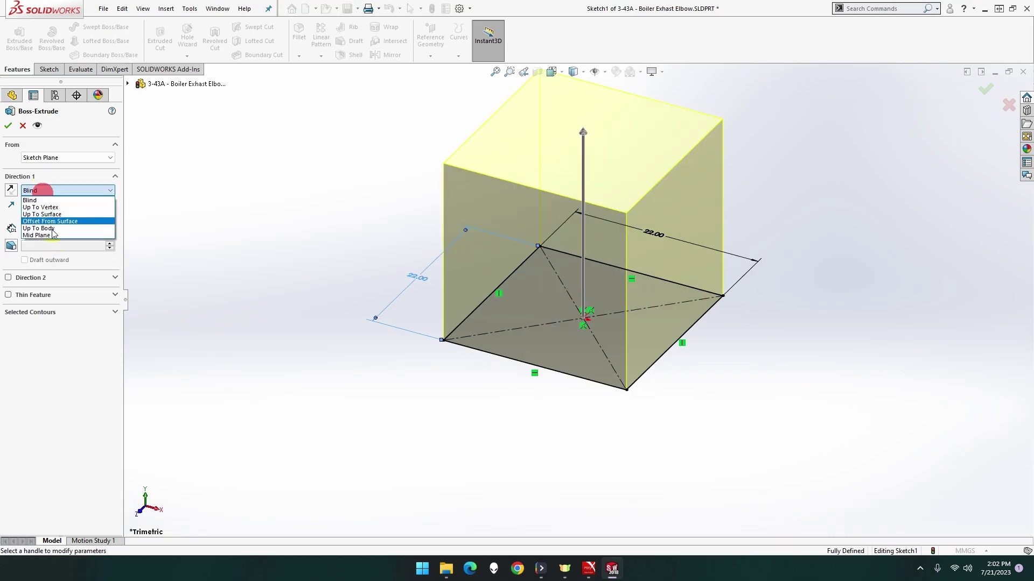
pyautogui.click(52, 234)
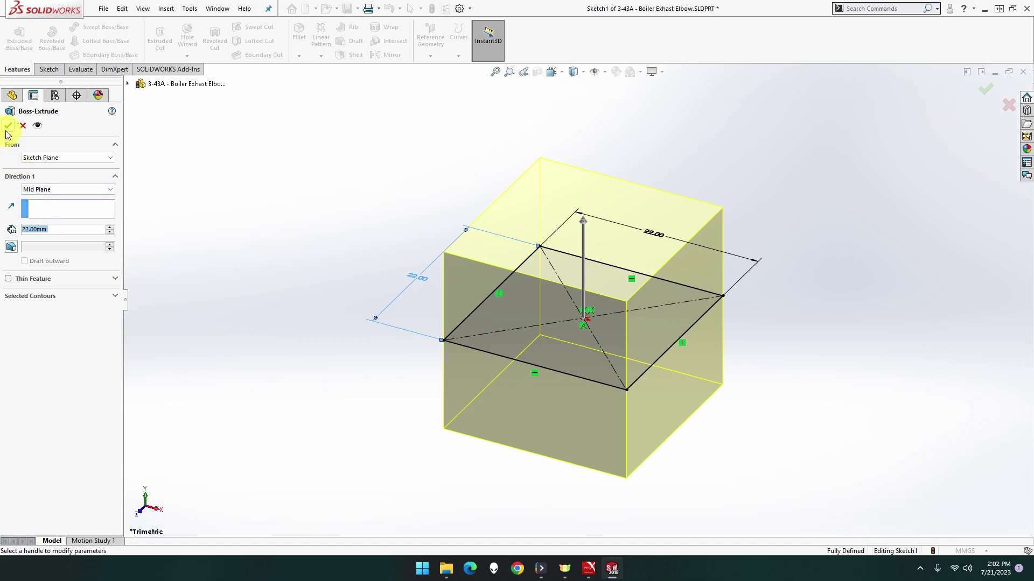
pyautogui.click(8, 125)
pyautogui.click(401, 219)
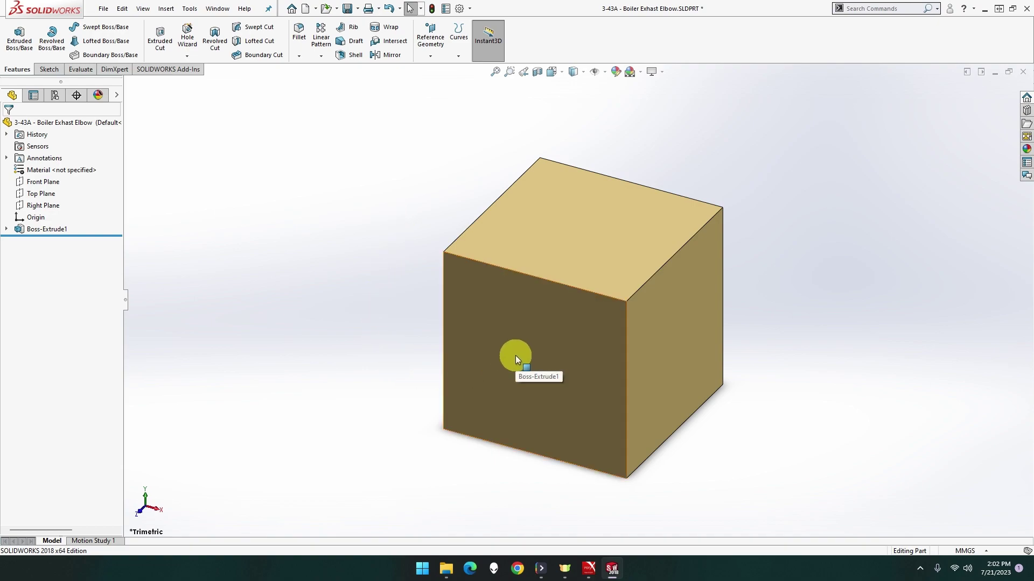
# Step: On the cube's front face, sketch an origin-centred circle dimensioned to 18 mm diameter
pyautogui.rightClick(567, 380)
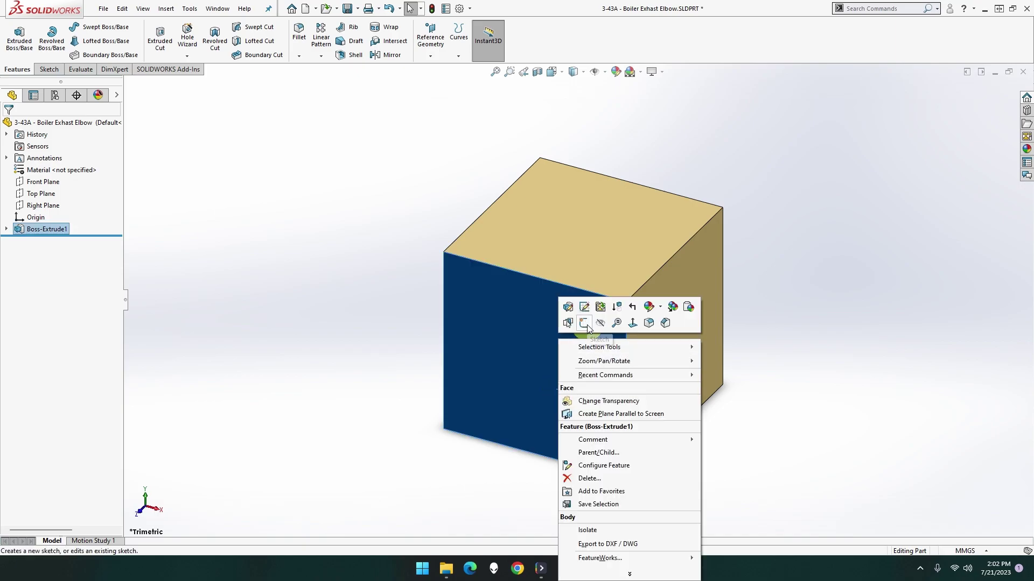
pyautogui.click(584, 322)
pyautogui.click(339, 201)
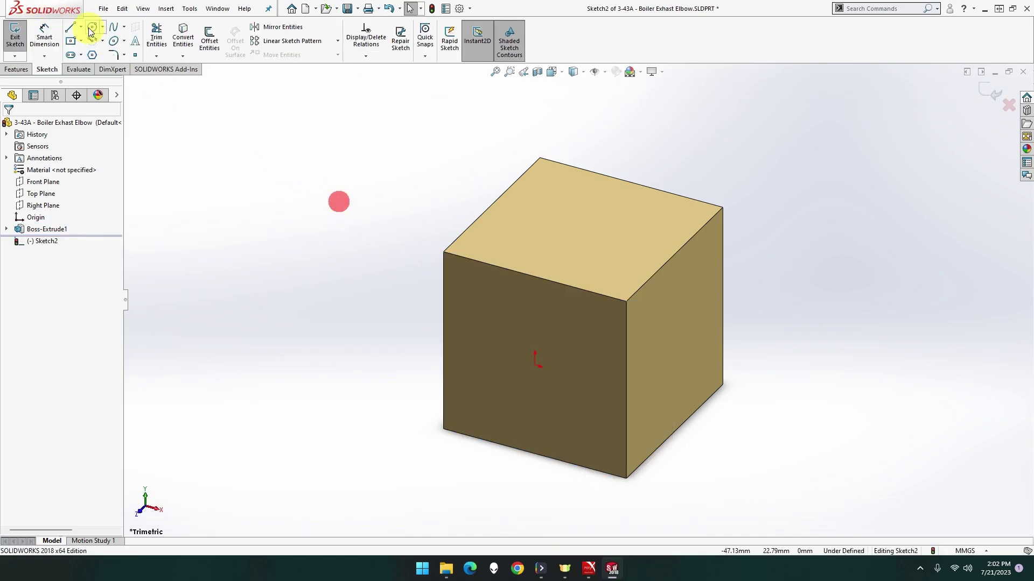
pyautogui.click(93, 29)
pyautogui.moveTo(534, 366); pyautogui.dragTo(586, 413)
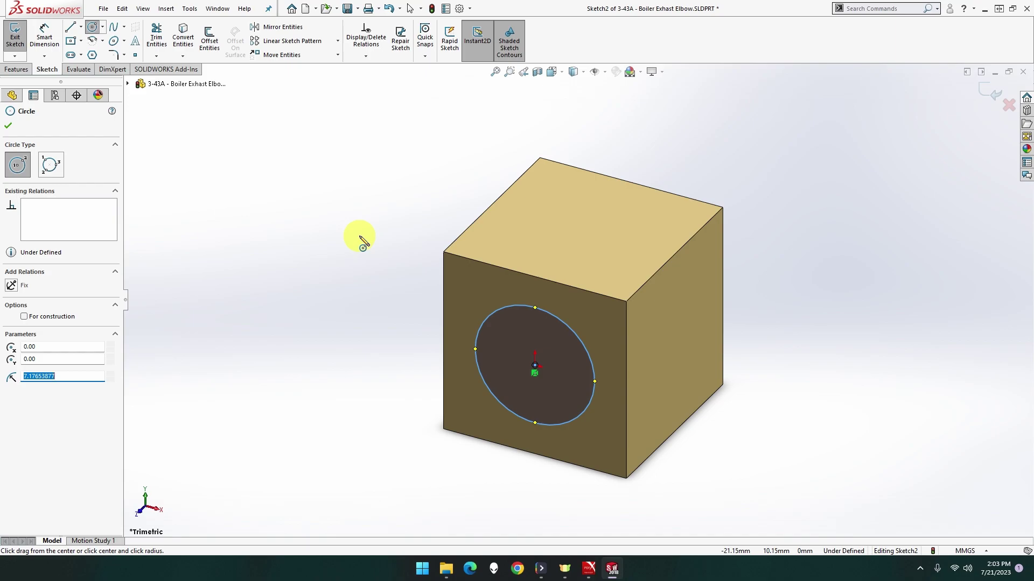
pyautogui.click(42, 44)
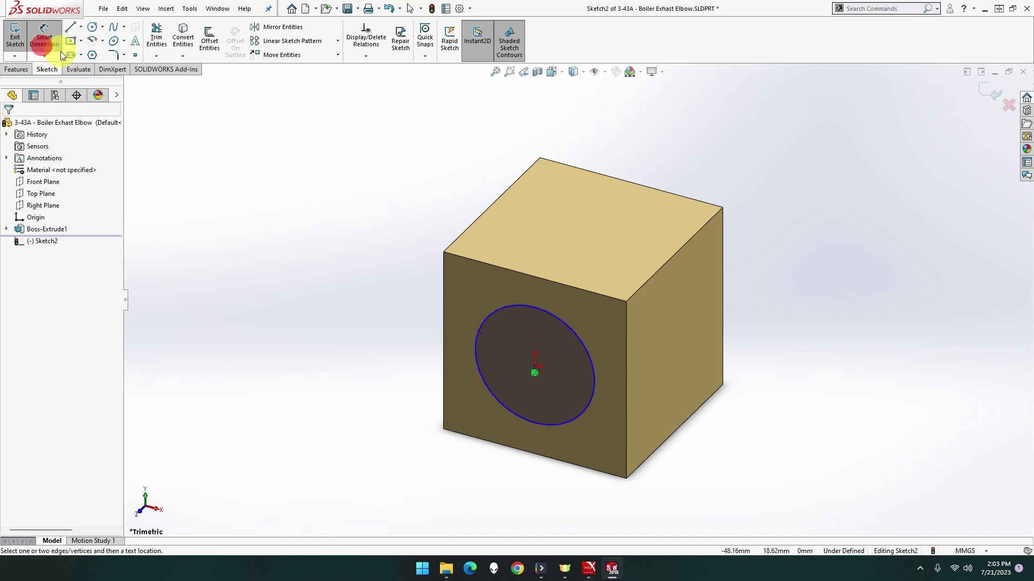
pyautogui.click(513, 308)
pyautogui.click(349, 185)
pyautogui.write('18')
pyautogui.press('Return')
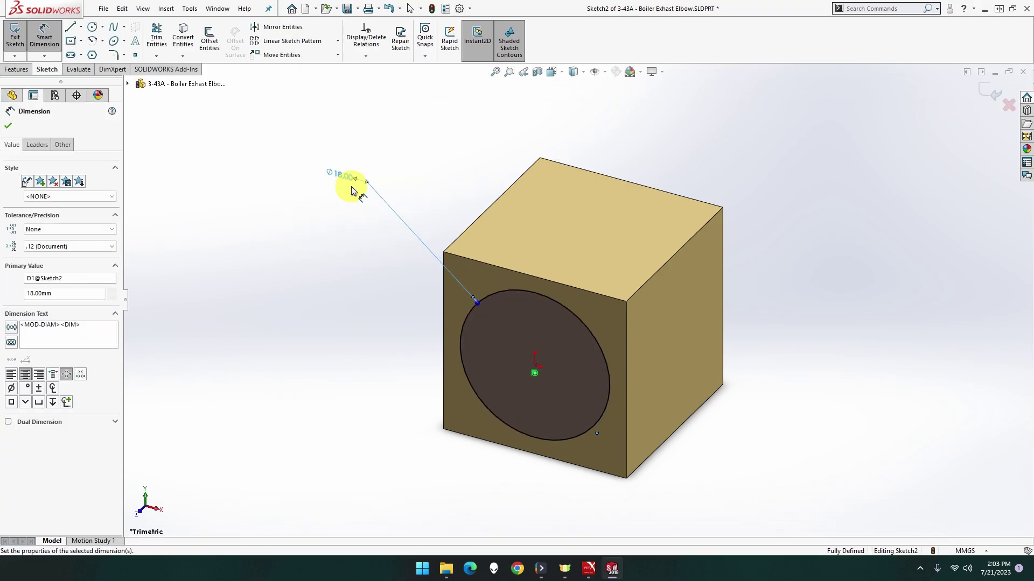
# Step: Extrude the 18 mm circle 56 mm out from the cube face as a cylindrical boss
pyautogui.click(12, 73)
pyautogui.click(19, 37)
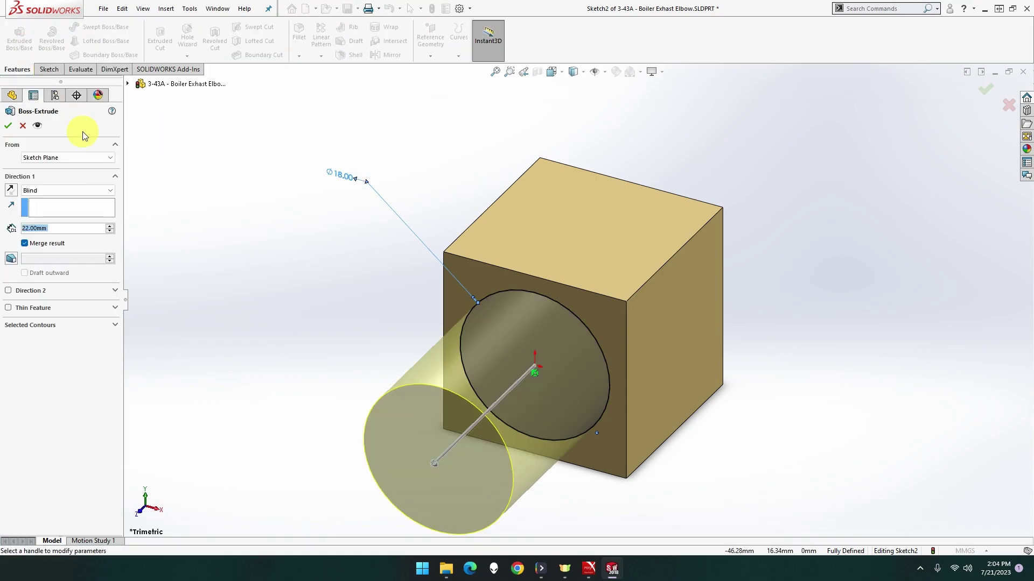
pyautogui.scroll(-8, 165, 221)
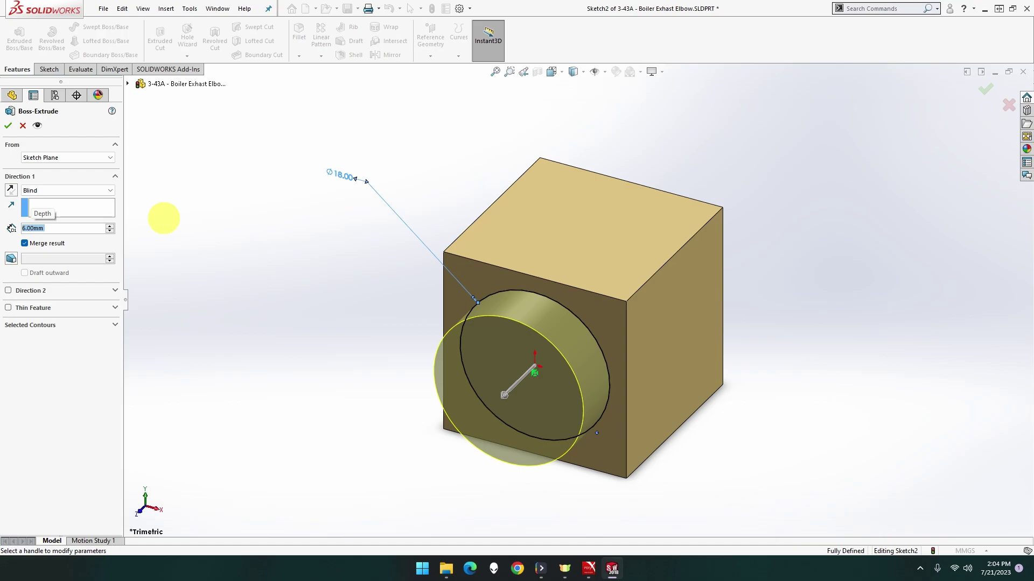
pyautogui.scroll(5, 164, 218)
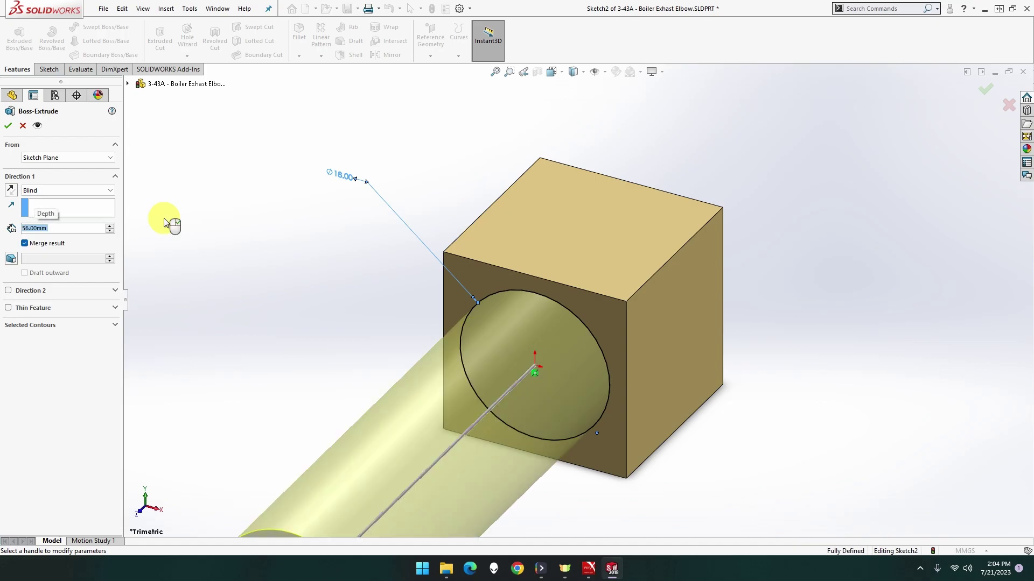
pyautogui.click(8, 127)
pyautogui.scroll(3, 421, 305)
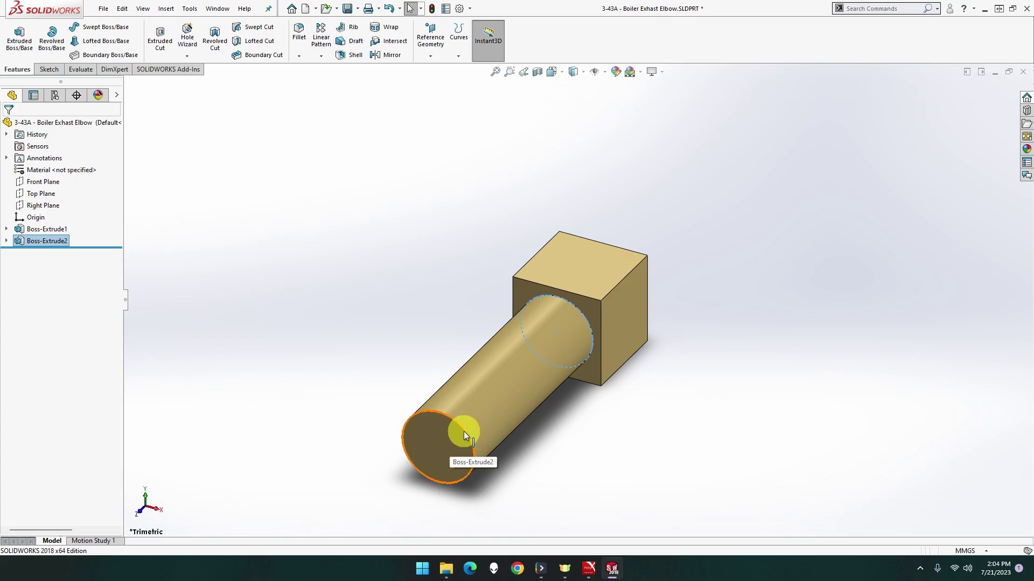
# Step: Create Plane1 offset 4 mm from the pipe's end face
pyautogui.click(437, 444)
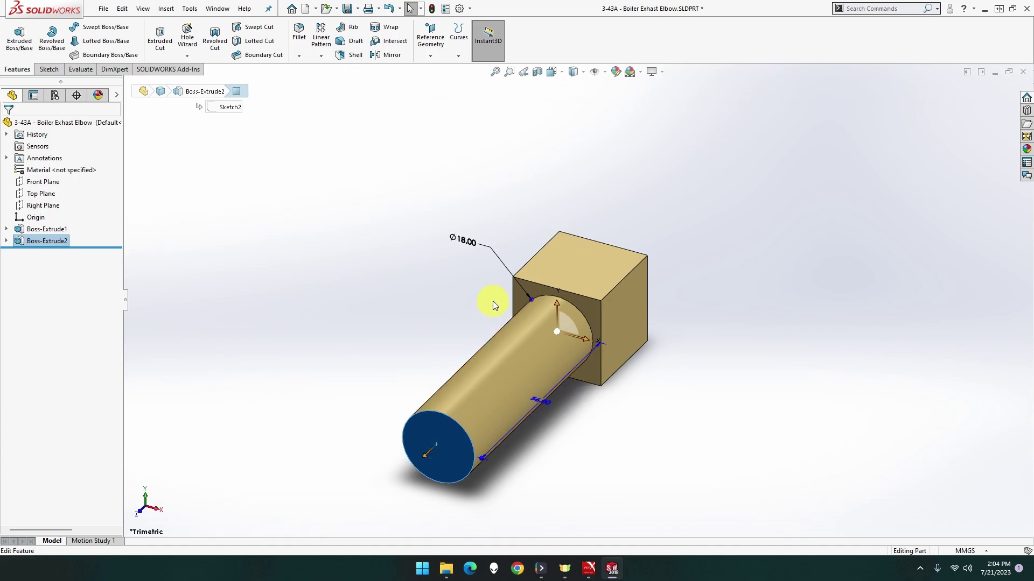
pyautogui.click(430, 57)
pyautogui.click(437, 72)
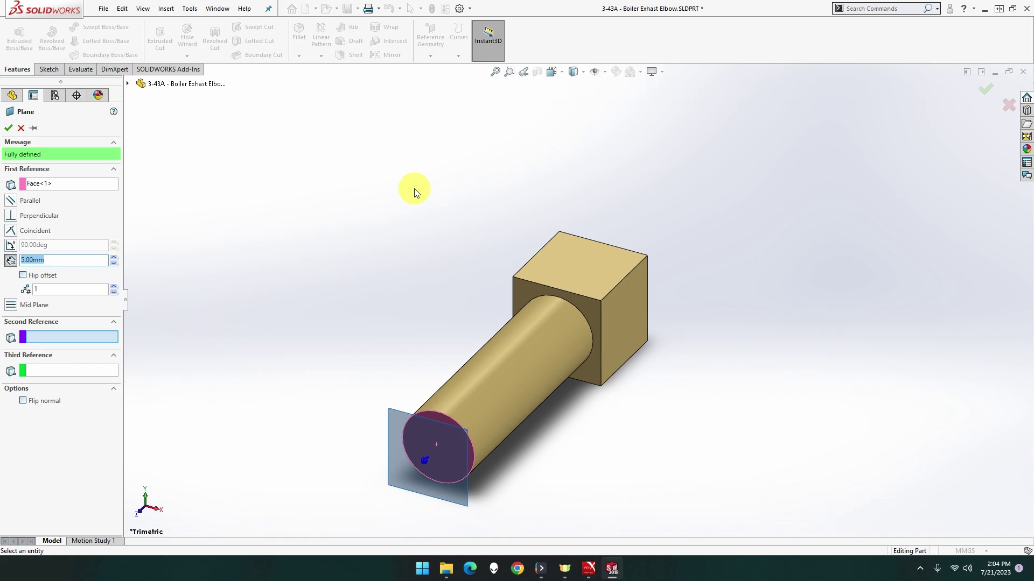
pyautogui.write('4')
pyautogui.press('Return')
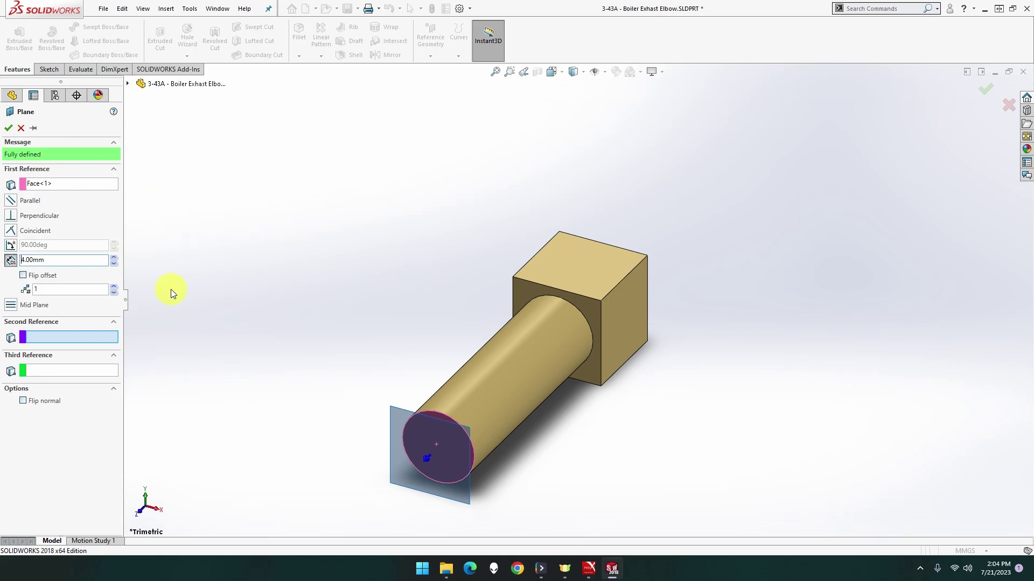
pyautogui.click(7, 131)
# Step: Start a thread on the pipe's end edge, beginning at Plane1
pyautogui.click(179, 57)
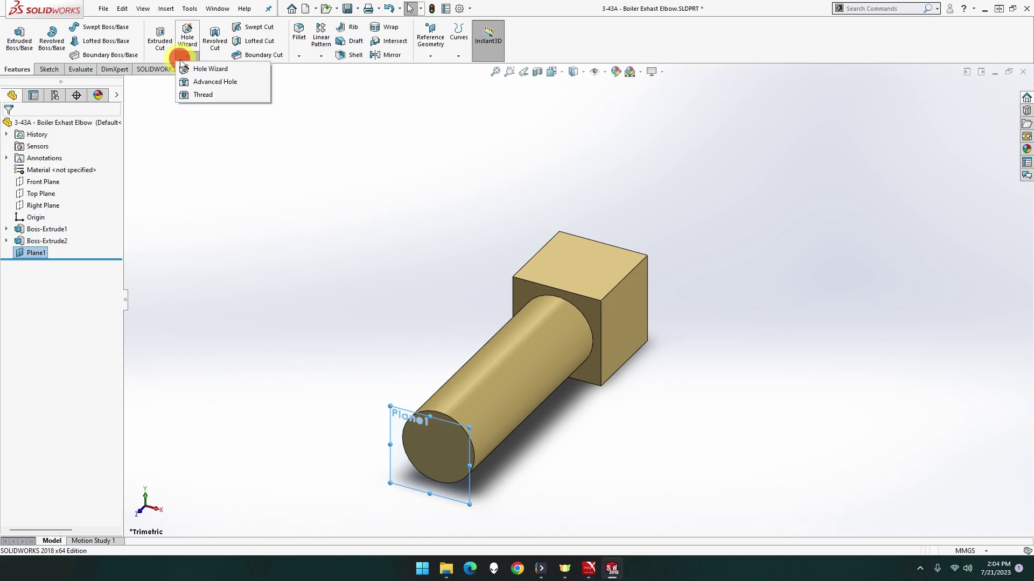
pyautogui.click(199, 98)
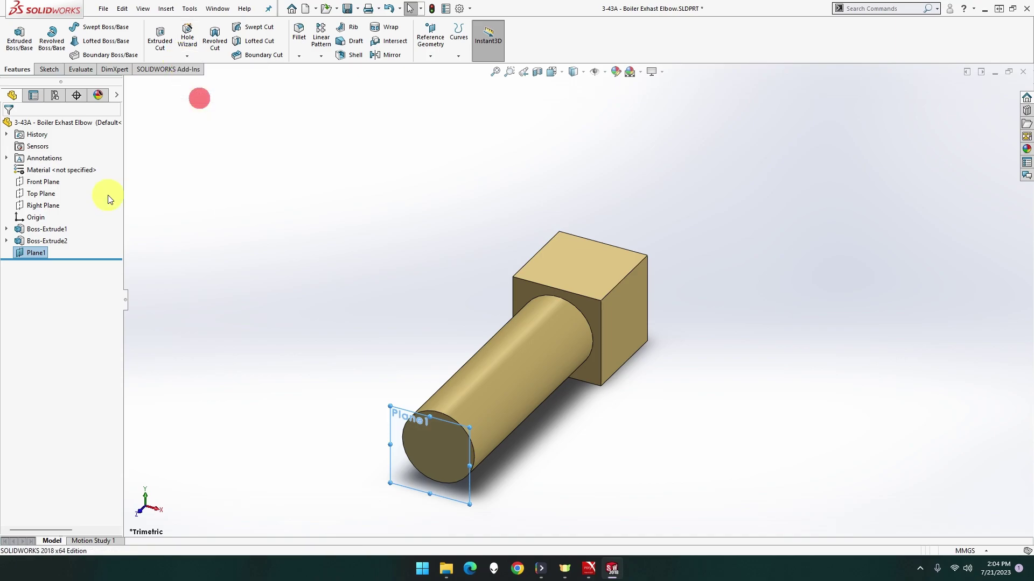
pyautogui.click(451, 419)
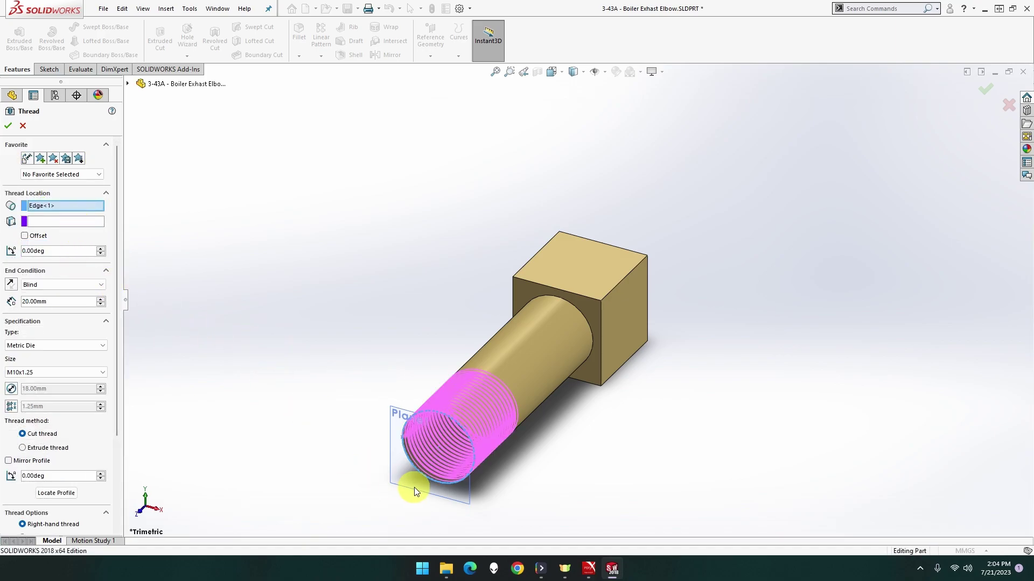
pyautogui.click(66, 221)
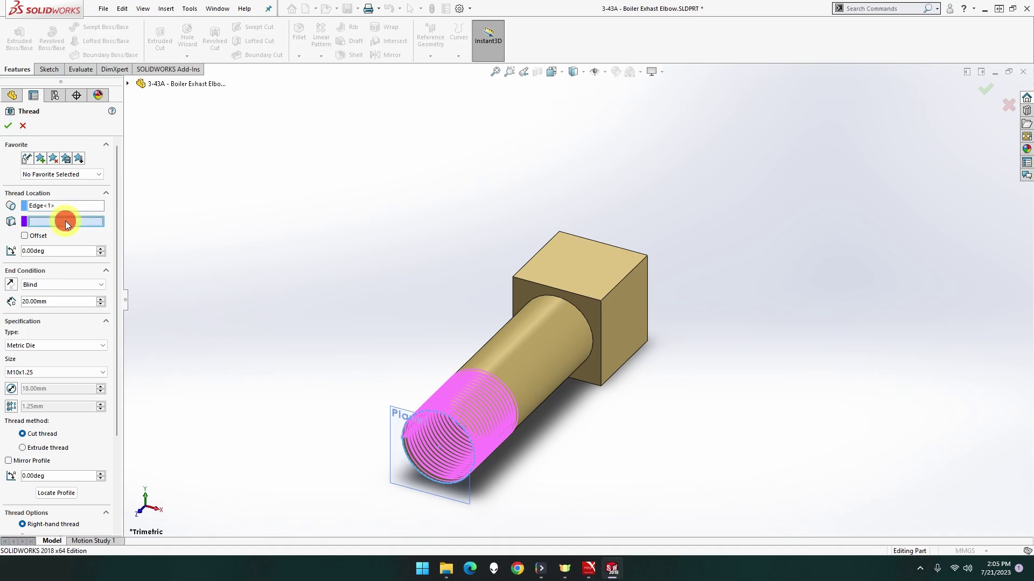
pyautogui.click(396, 429)
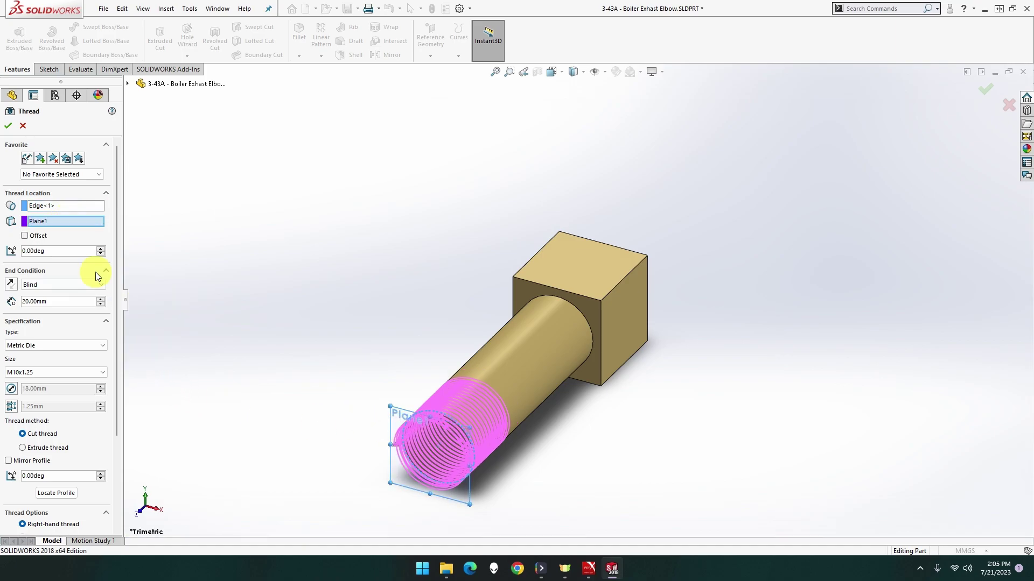
# Step: End the thread up to the block edge, trim both faces, and create it as a cut thread
pyautogui.click(66, 284)
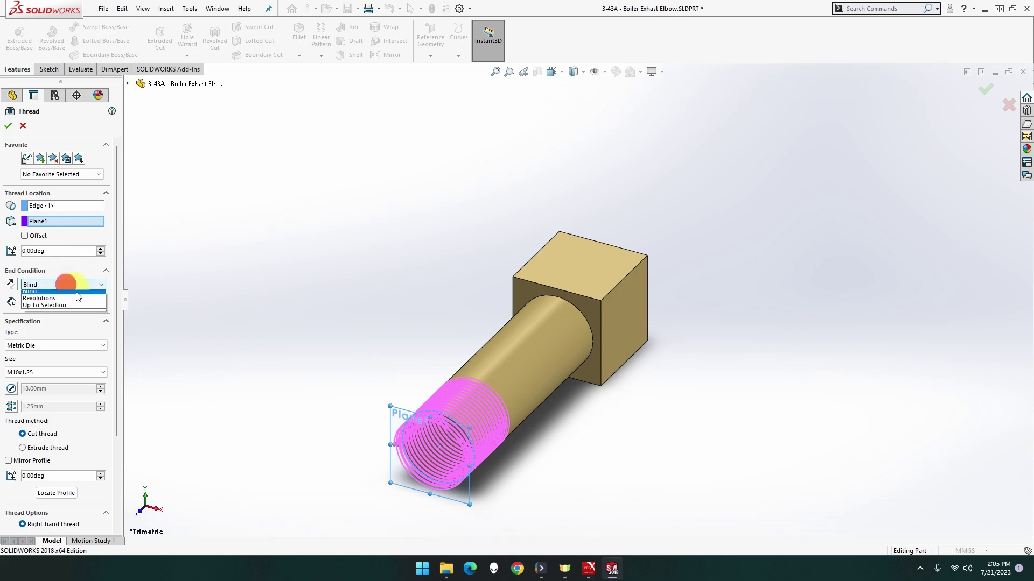
pyautogui.click(73, 308)
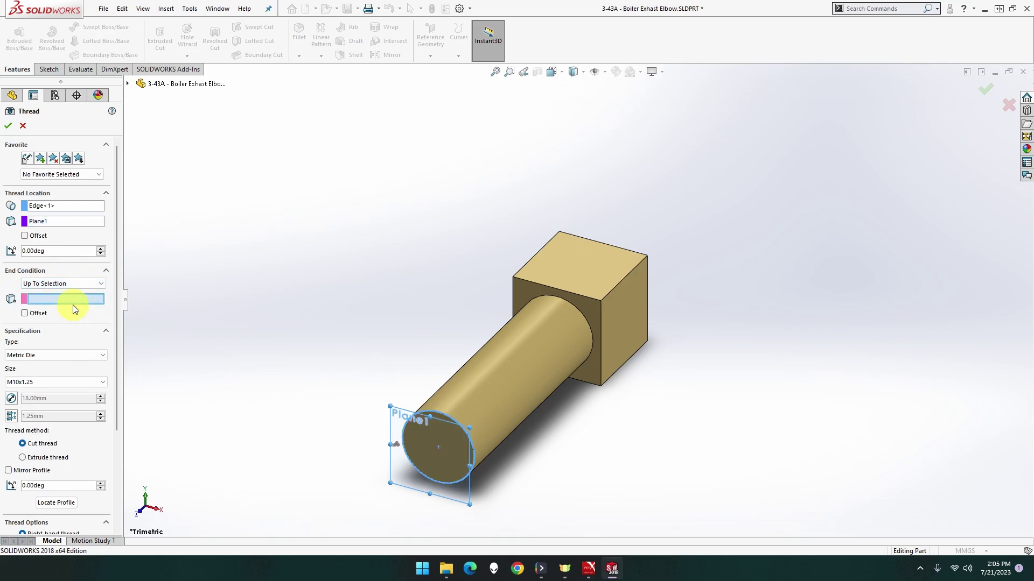
pyautogui.click(584, 317)
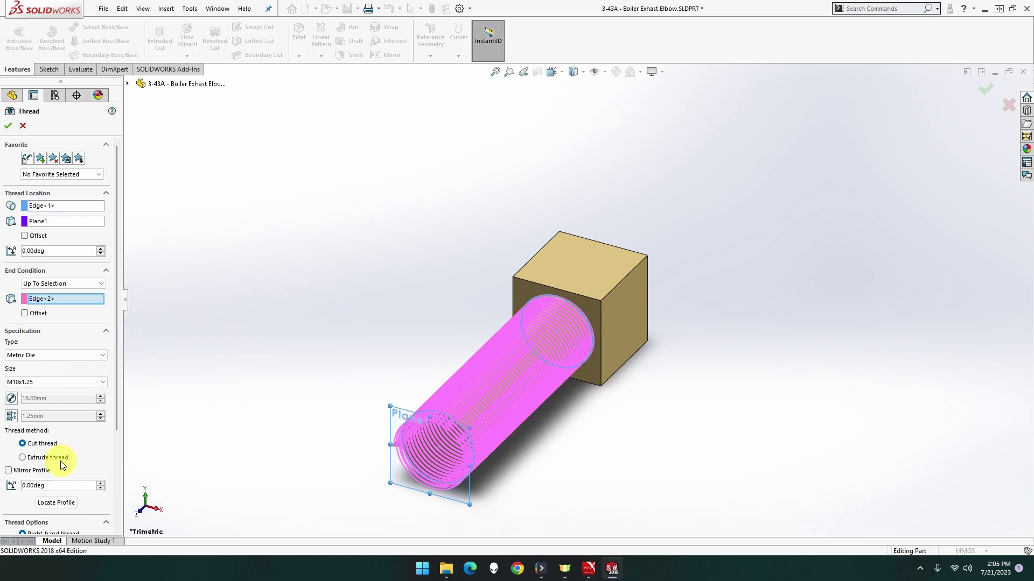
pyautogui.click(80, 455)
pyautogui.scroll(-3, 83, 453)
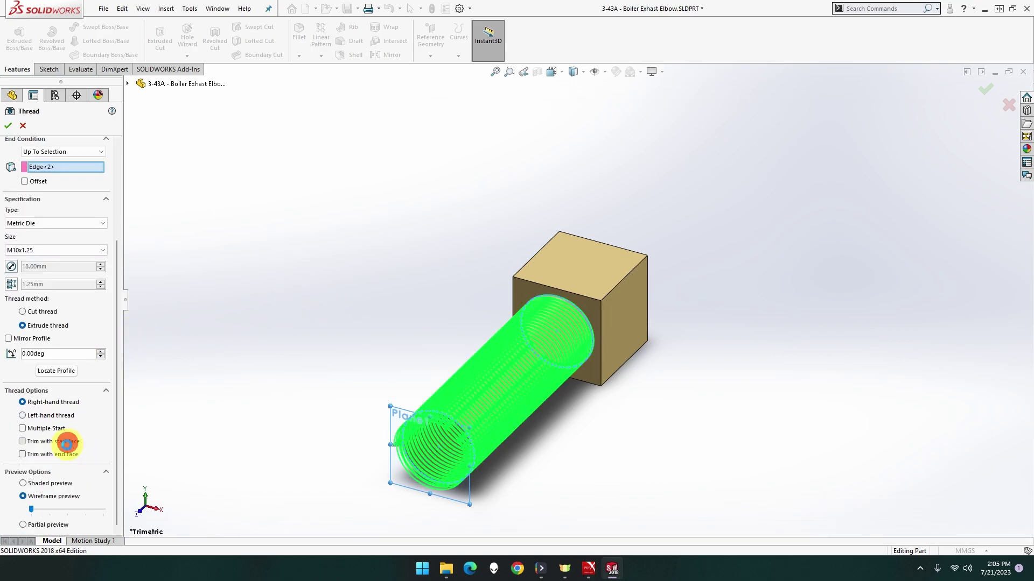
pyautogui.click(68, 441)
pyautogui.click(65, 455)
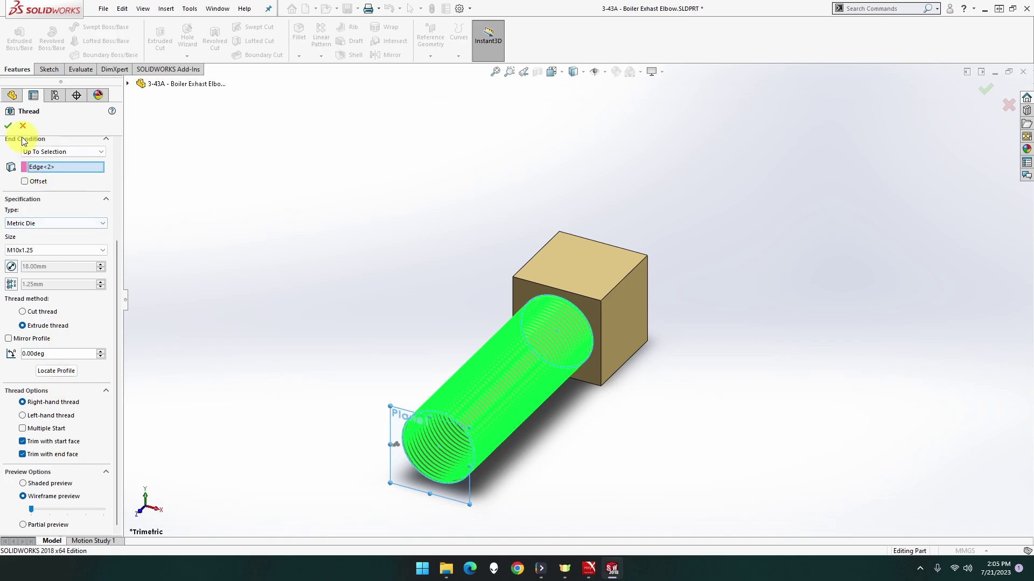
pyautogui.click(9, 126)
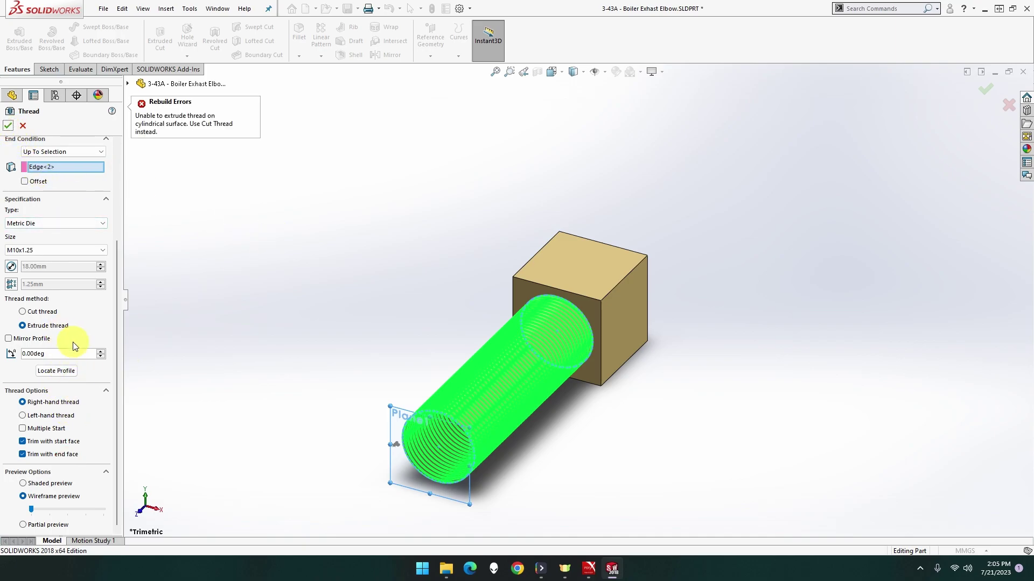
pyautogui.click(53, 314)
pyautogui.click(9, 126)
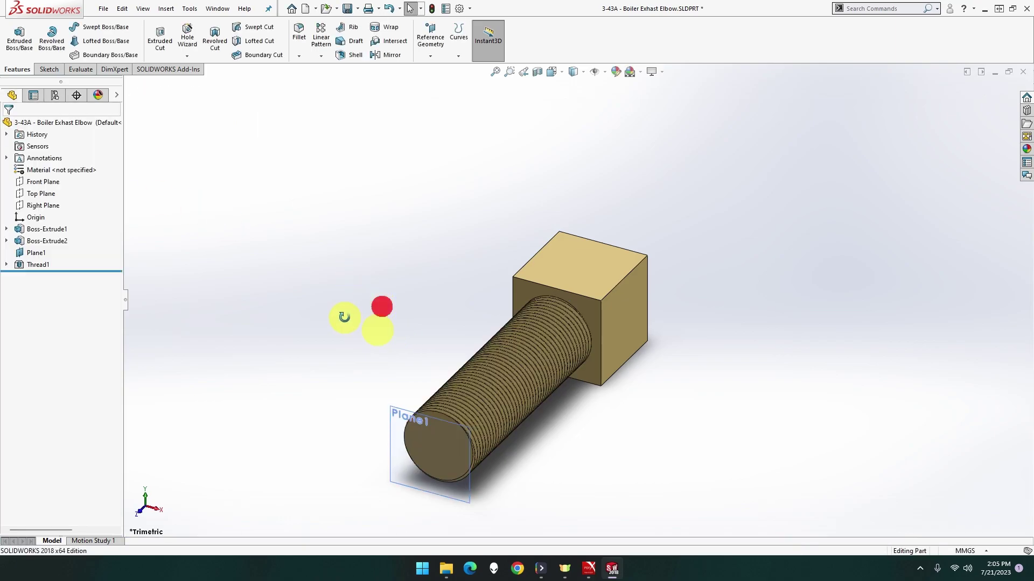
pyautogui.moveTo(382, 306); pyautogui.dragTo(375, 317, button='middle')
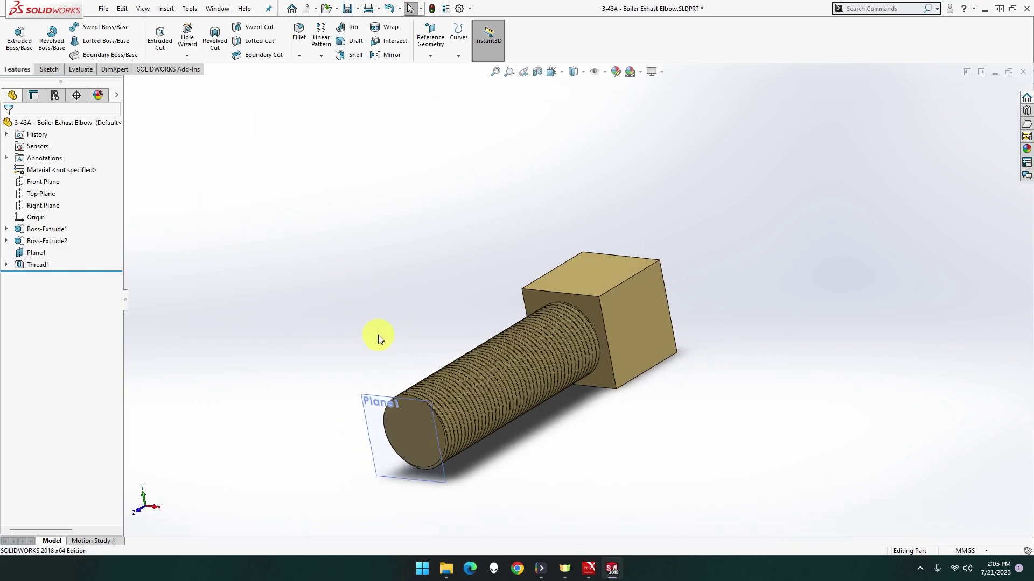
# Step: Hide Plane1 and sketch a circle centred on the pipe's end face
pyautogui.rightClick(369, 429)
pyautogui.click(411, 403)
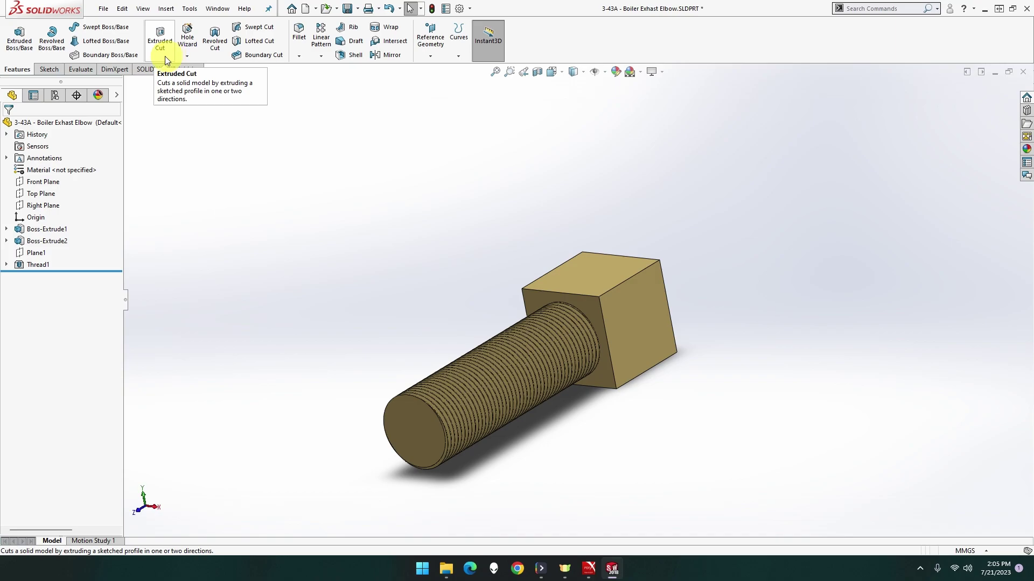
pyautogui.rightClick(412, 428)
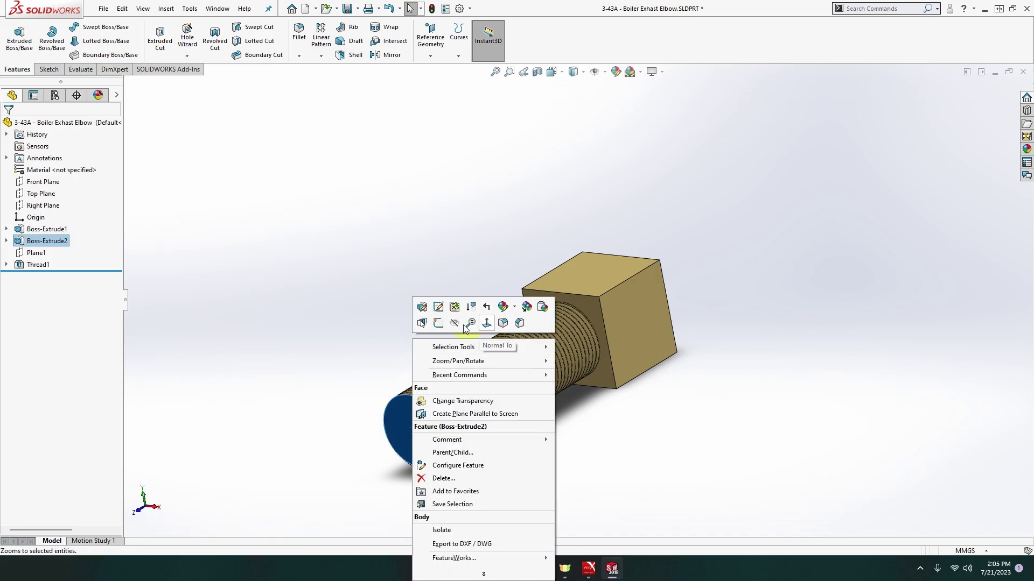
pyautogui.click(440, 323)
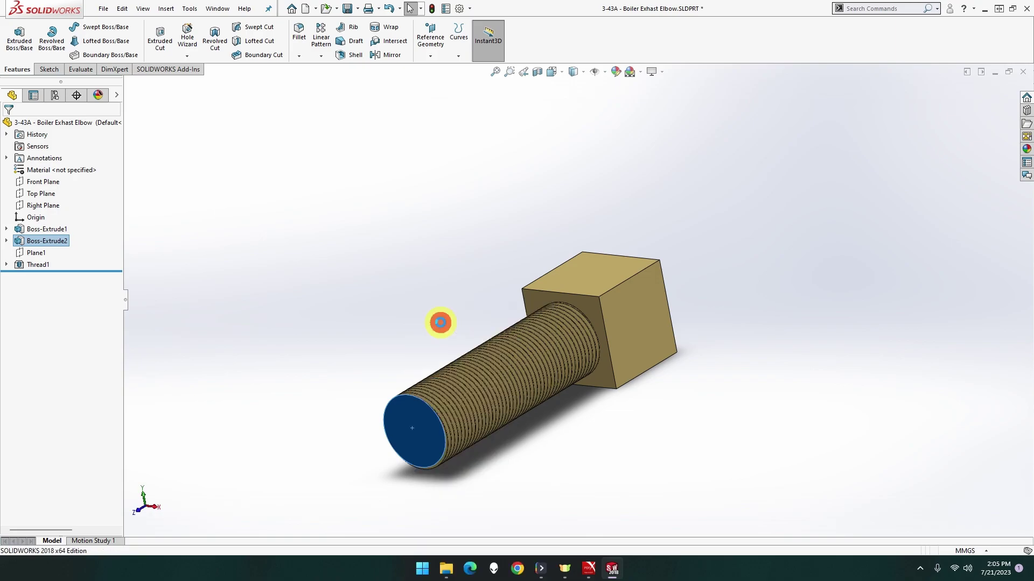
pyautogui.click(215, 193)
pyautogui.click(90, 31)
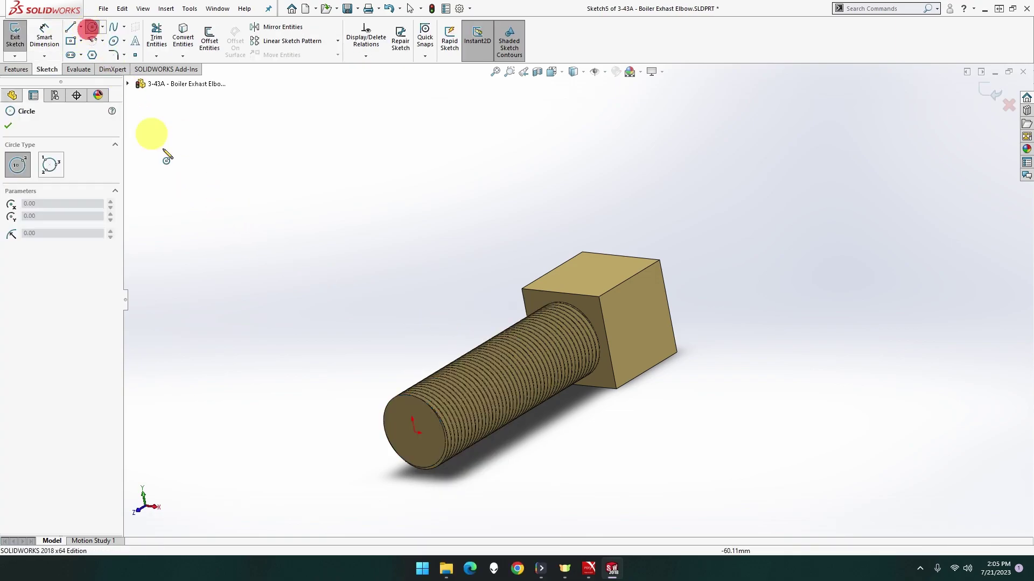
pyautogui.click(416, 442)
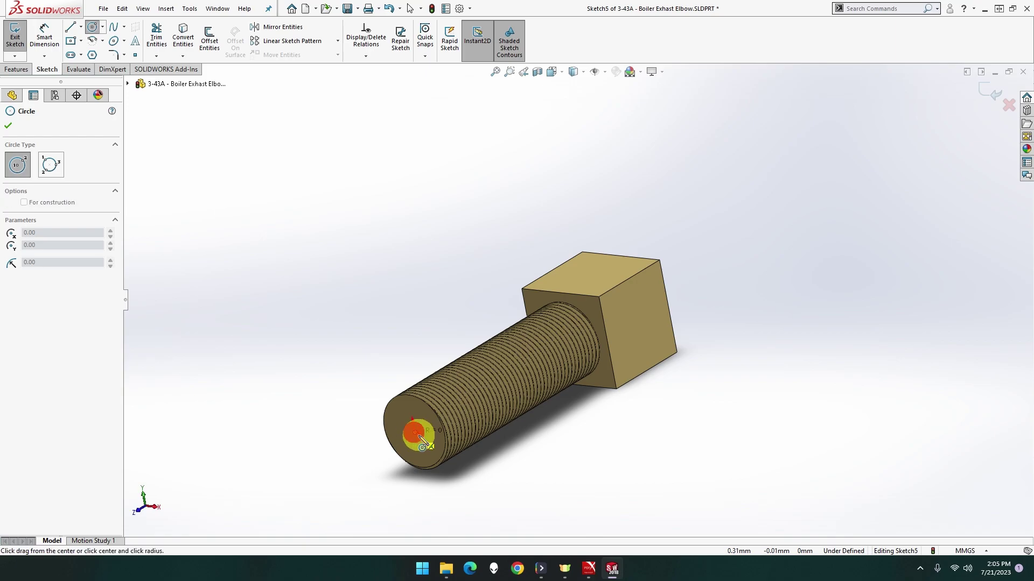
pyautogui.click(426, 440)
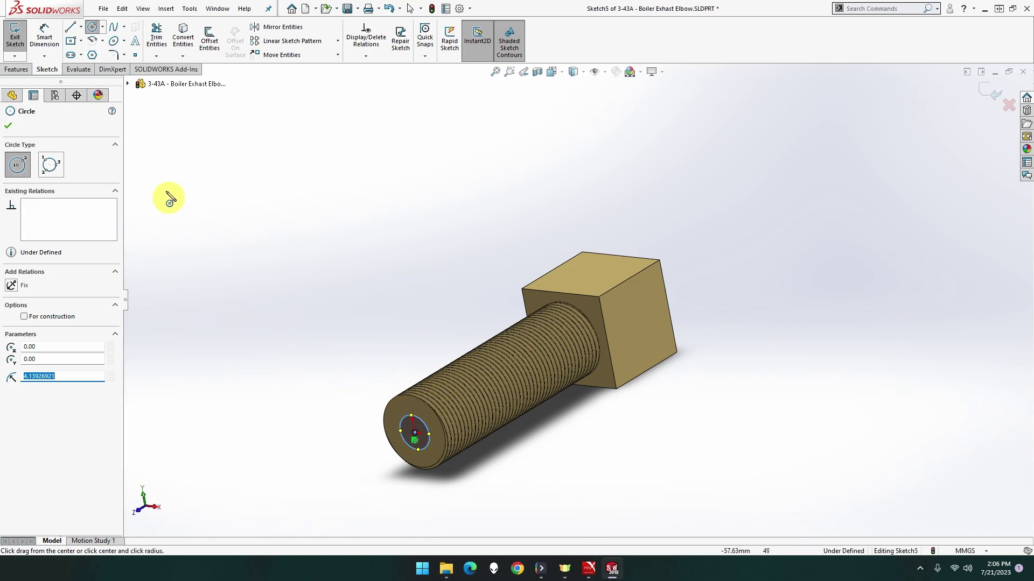
# Step: Dimension the end-face circle to 14 mm diameter
pyautogui.click(44, 43)
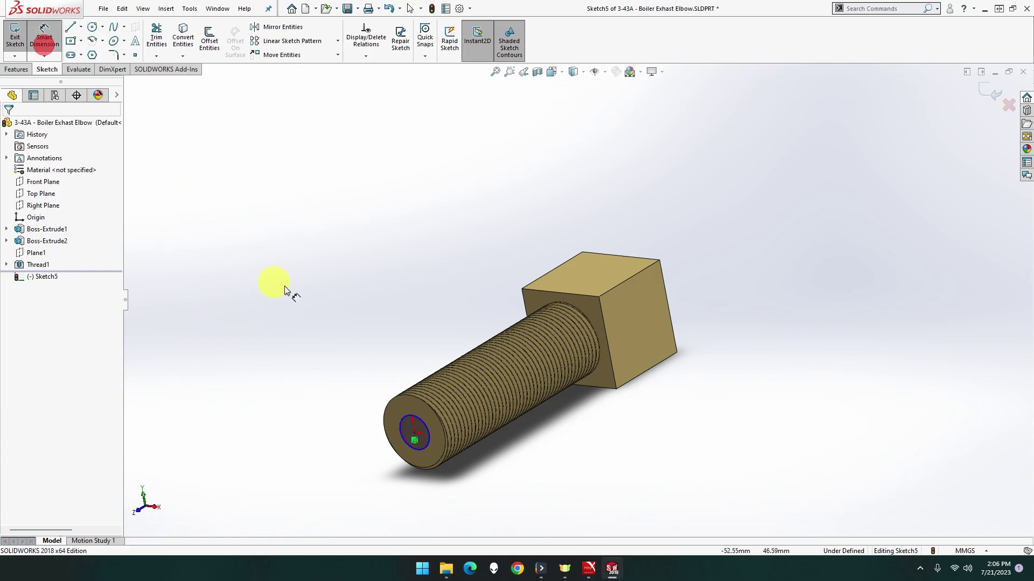
pyautogui.click(400, 418)
pyautogui.click(325, 363)
pyautogui.write('14')
pyautogui.press('Return')
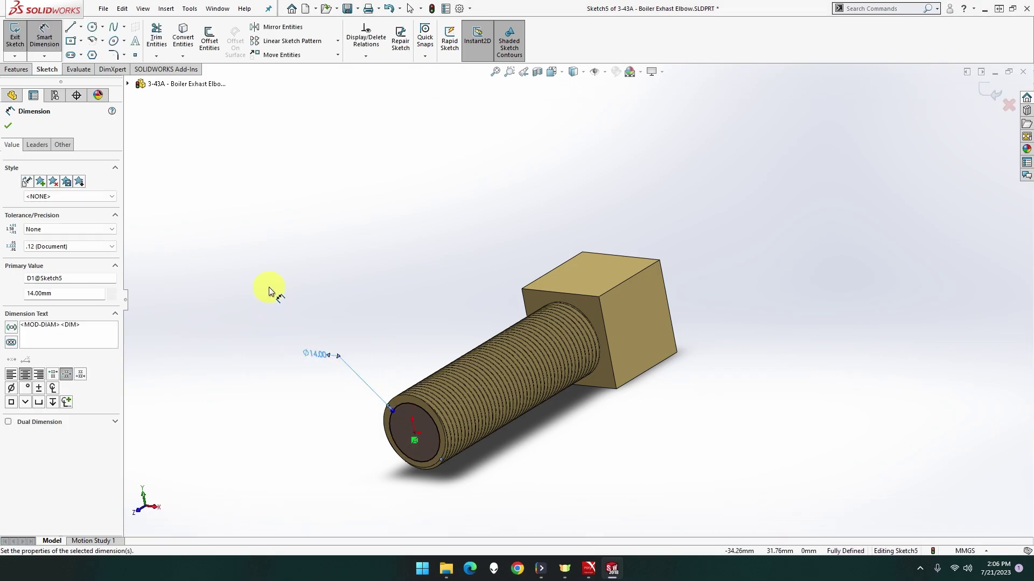
pyautogui.moveTo(396, 321); pyautogui.dragTo(338, 318, button='middle')
# Step: Cut the 14 mm circle as a blind extruded cut 76 mm deep (56+20)
pyautogui.click(17, 70)
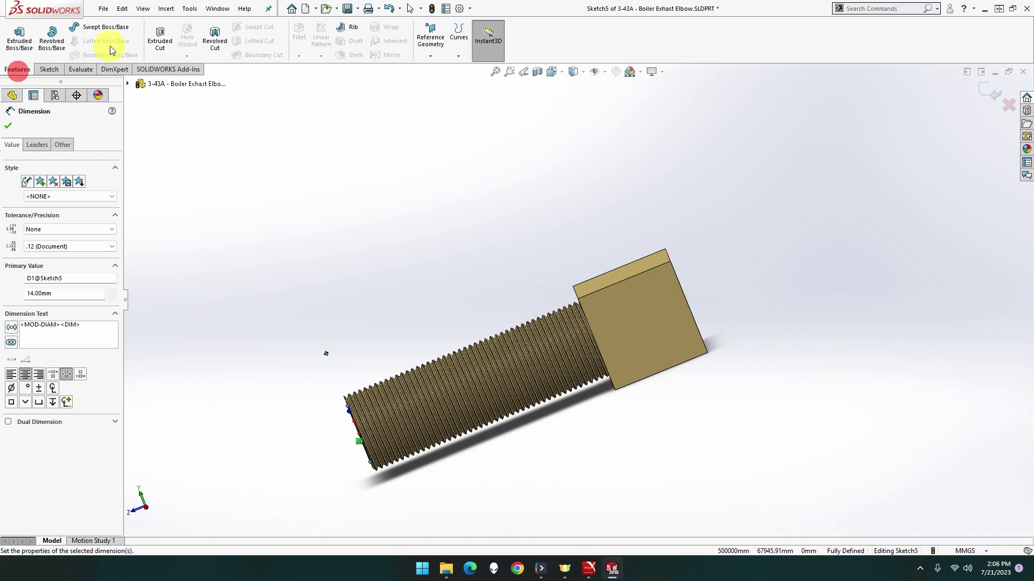
pyautogui.click(156, 42)
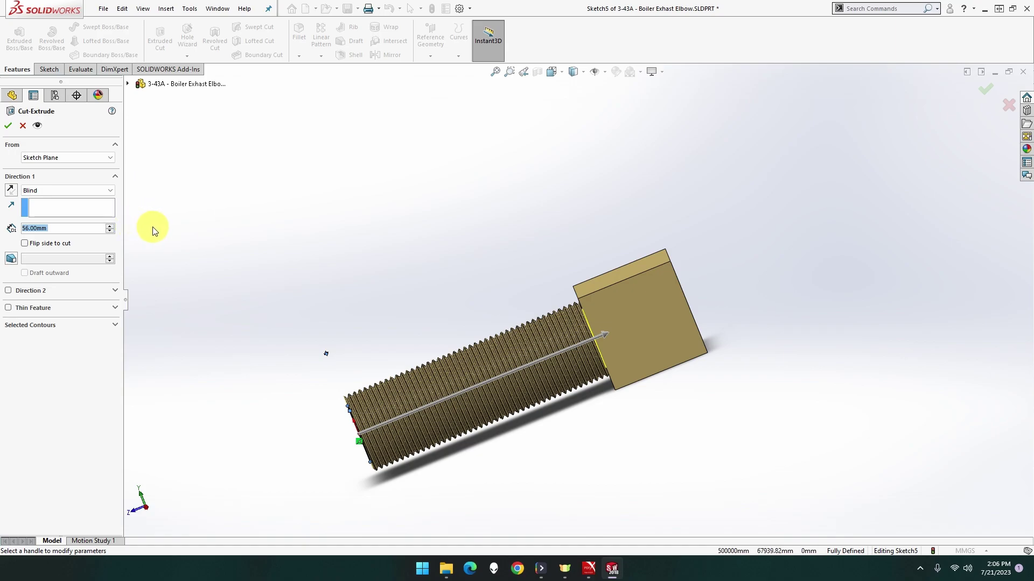
pyautogui.click(88, 228)
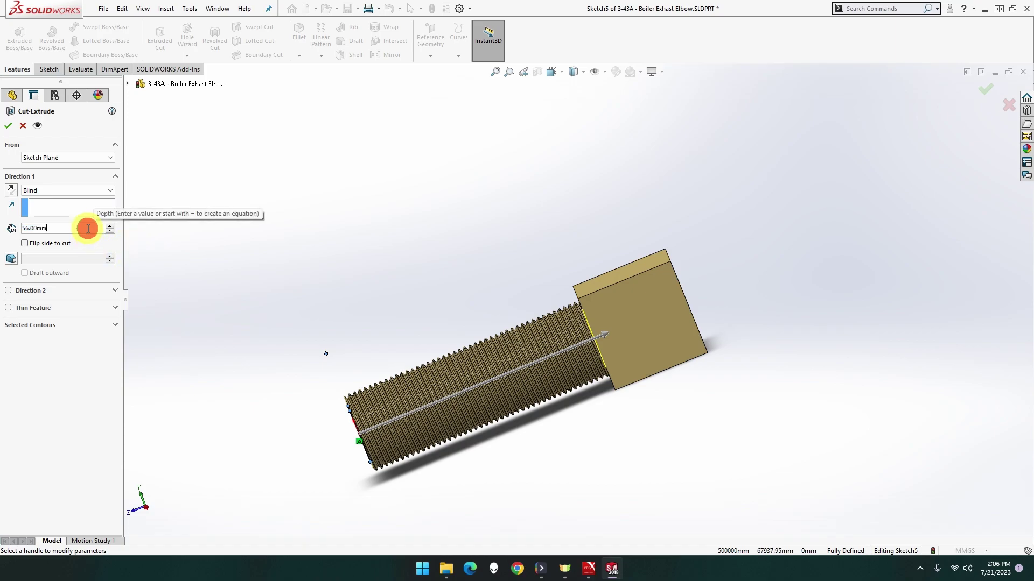
pyautogui.write(' +')
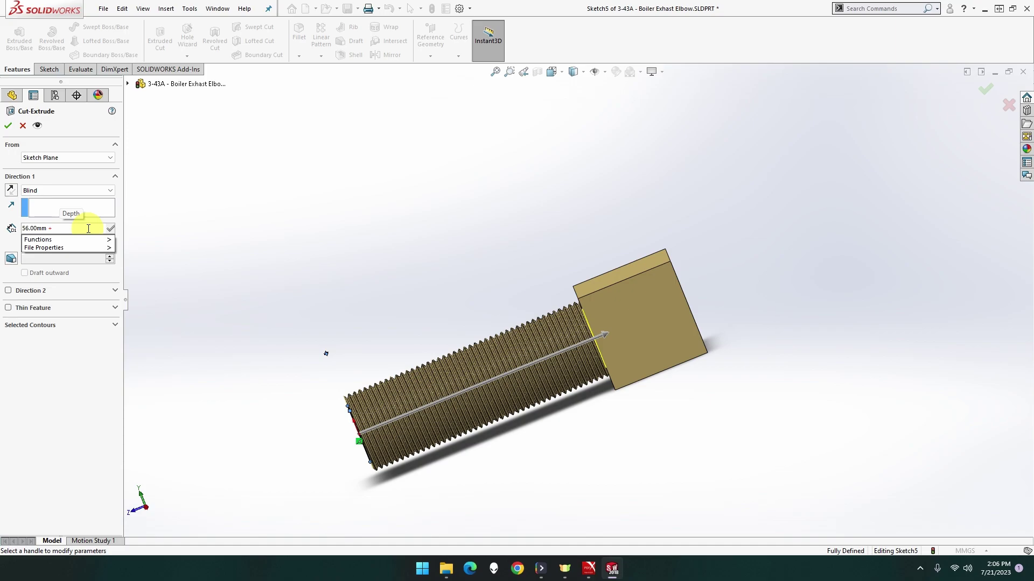
pyautogui.write('20')
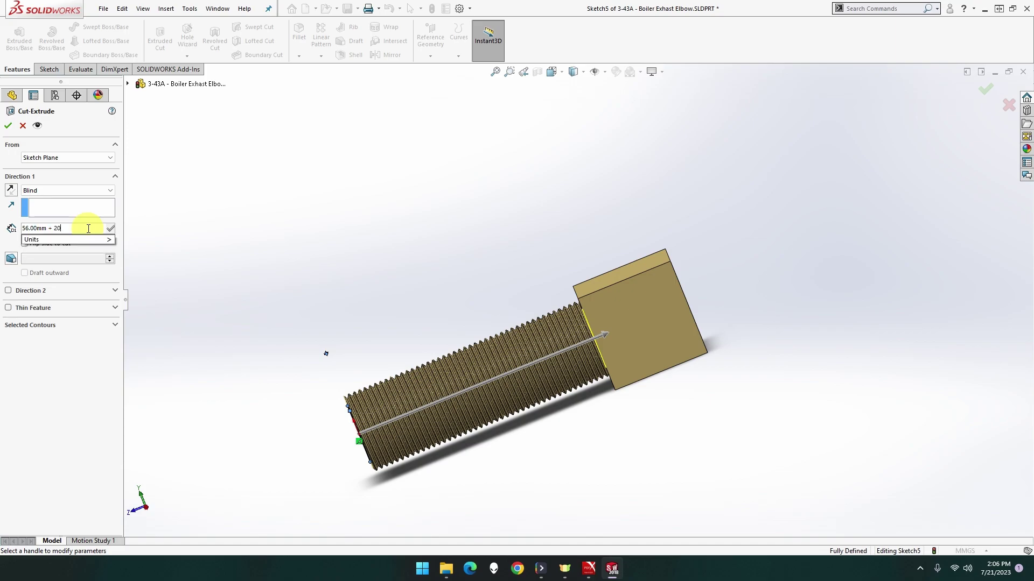
pyautogui.press('Return')
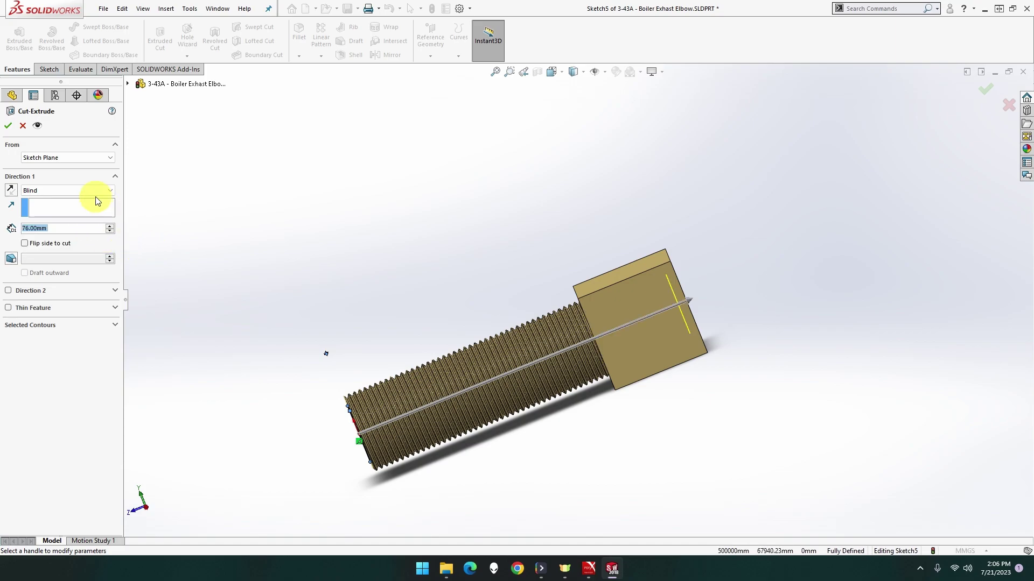
pyautogui.click(8, 127)
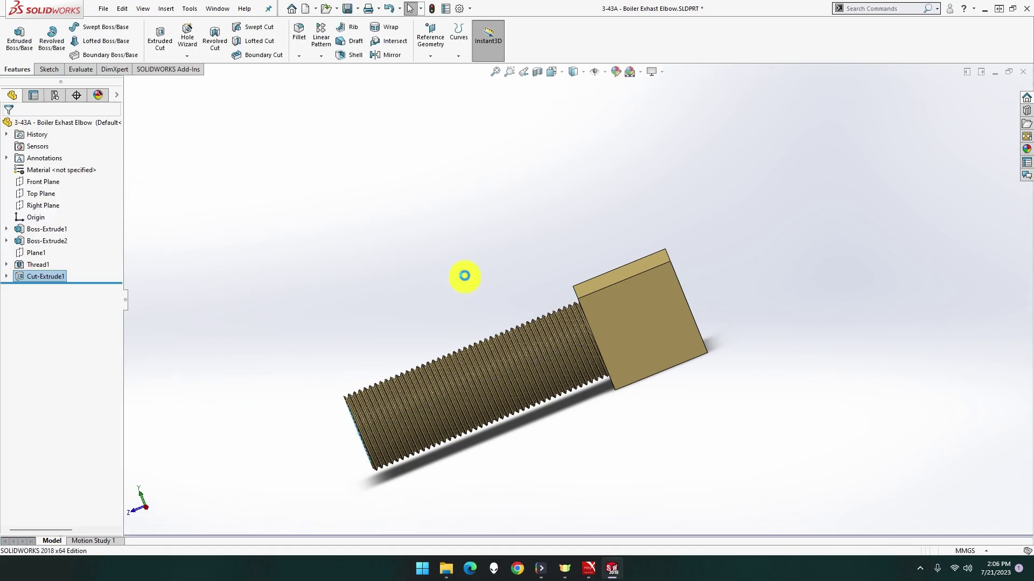
# Step: Edit Thread1 to use the M18x1.5 thread size
pyautogui.moveTo(433, 258)
pyautogui.mouseDown(button='middle')
pyautogui.moveTo(405, 251)
pyautogui.moveTo(576, 246)
pyautogui.moveTo(563, 215)
pyautogui.moveTo(563, 242)
pyautogui.mouseUp(button='middle')
pyautogui.click(39, 264)
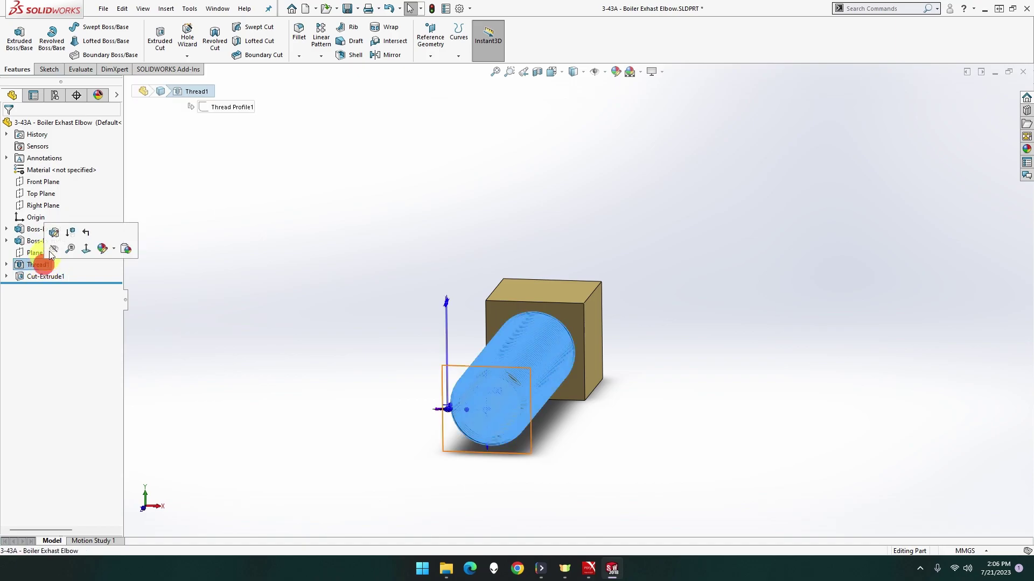
pyautogui.click(53, 231)
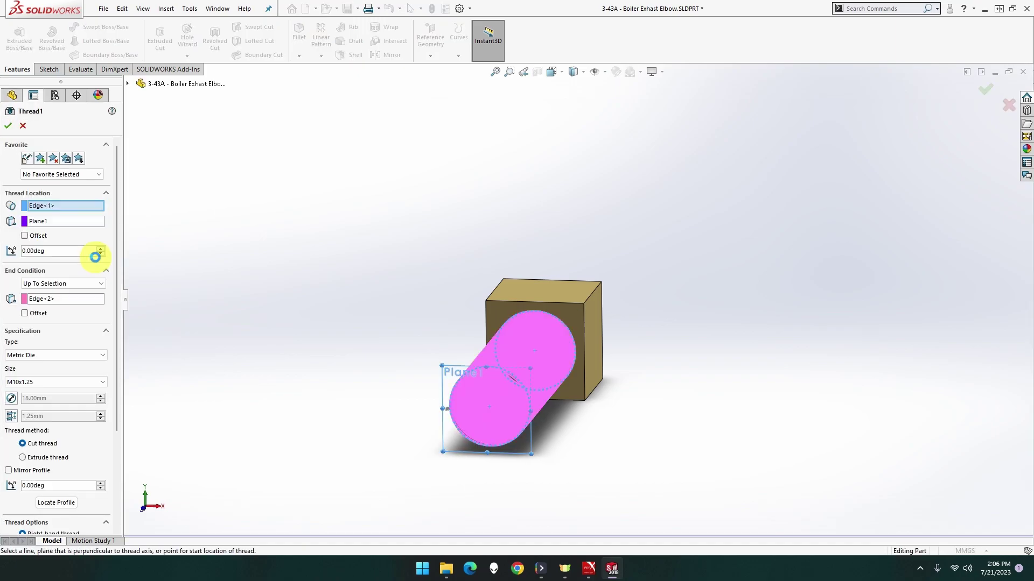
pyautogui.click(69, 383)
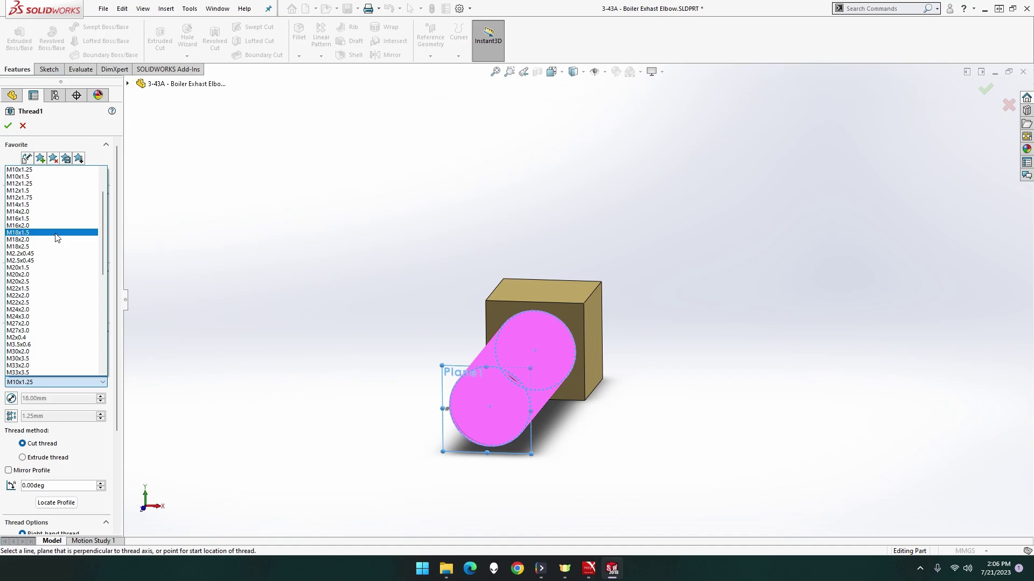
pyautogui.click(56, 234)
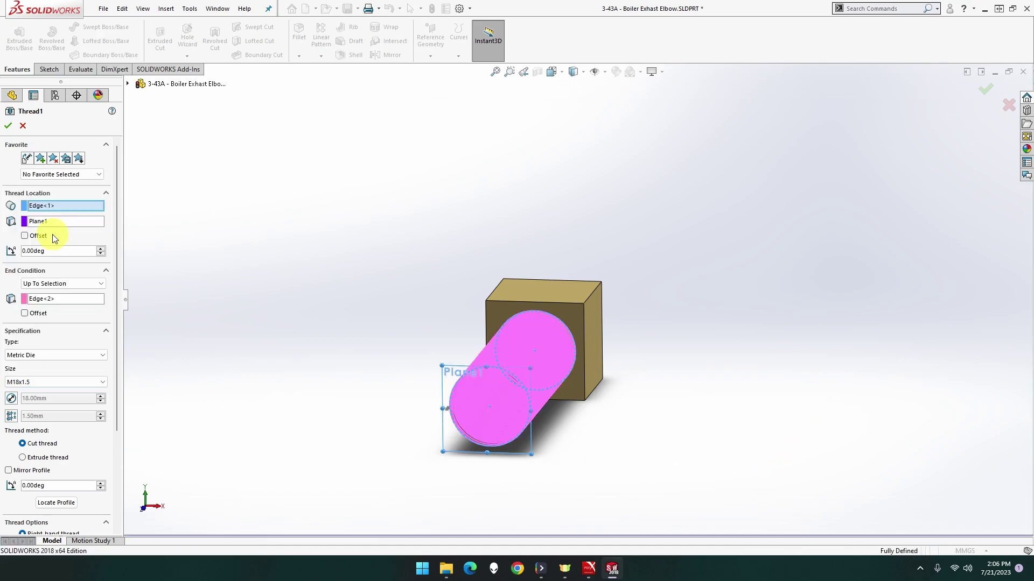
pyautogui.click(8, 126)
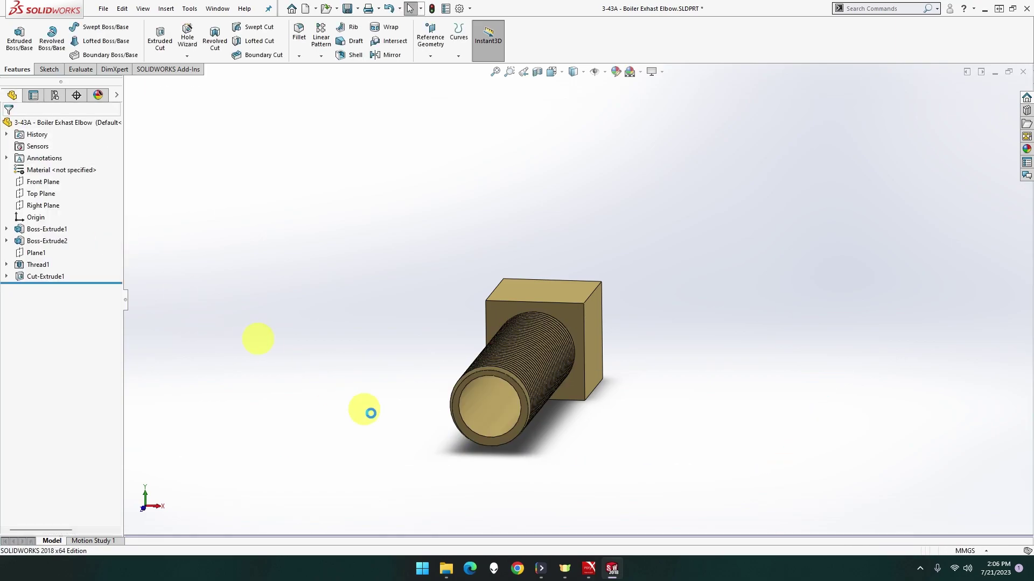
# Step: Orbit around the new thread, then save the part
pyautogui.moveTo(370, 416)
pyautogui.mouseDown(button='middle')
pyautogui.moveTo(282, 406)
pyautogui.moveTo(320, 409)
pyautogui.mouseUp(button='middle')
pyautogui.moveTo(573, 424)
pyautogui.mouseDown(button='middle')
pyautogui.moveTo(577, 397)
pyautogui.moveTo(619, 406)
pyautogui.mouseUp(button='middle')
pyautogui.hotkey('ctrl', 's')
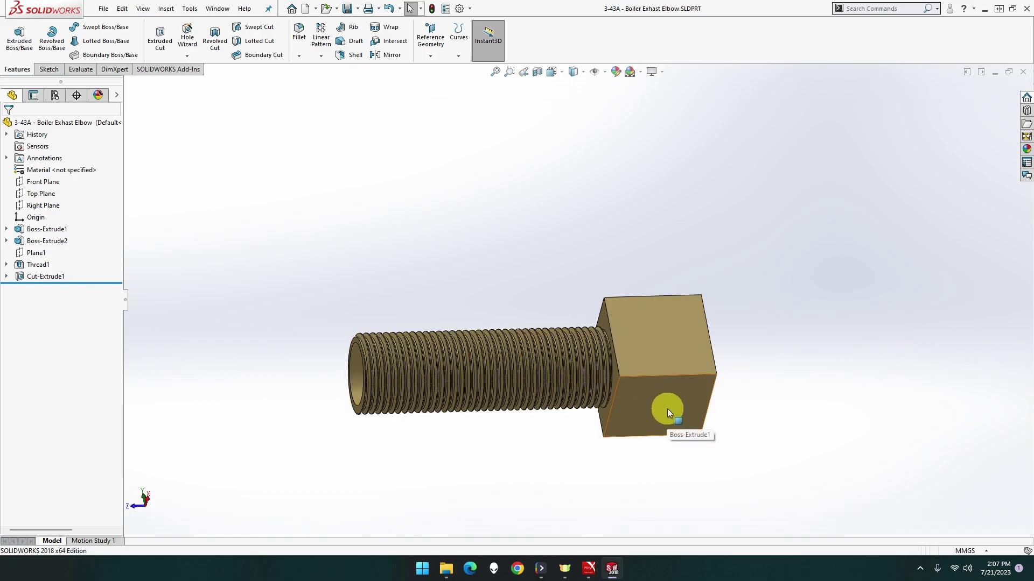
# Step: Switch to a side view and orbit to inspect the block's sides and bottom face
pyautogui.hotkey('ctrl', '4')
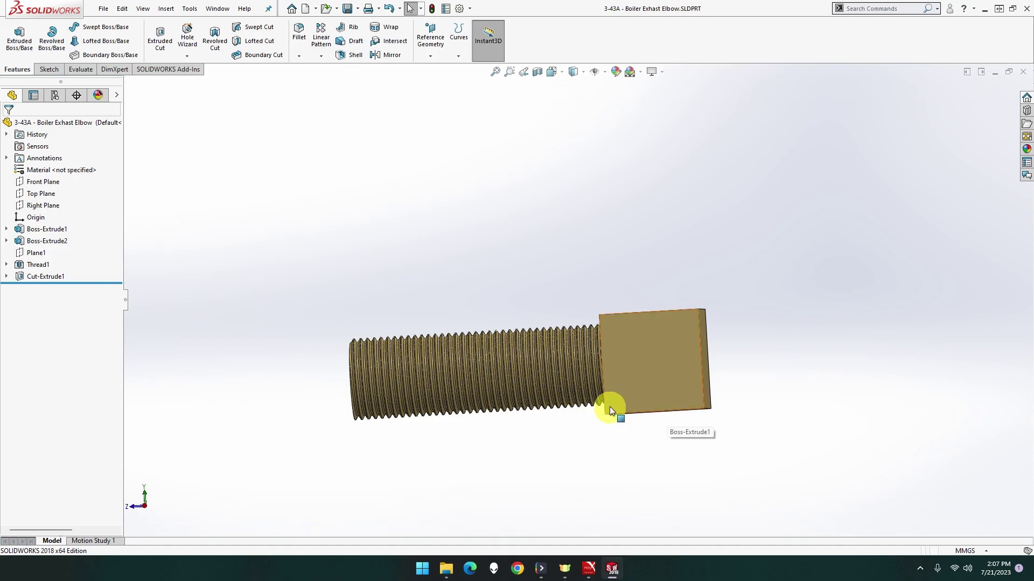
pyautogui.click(638, 402)
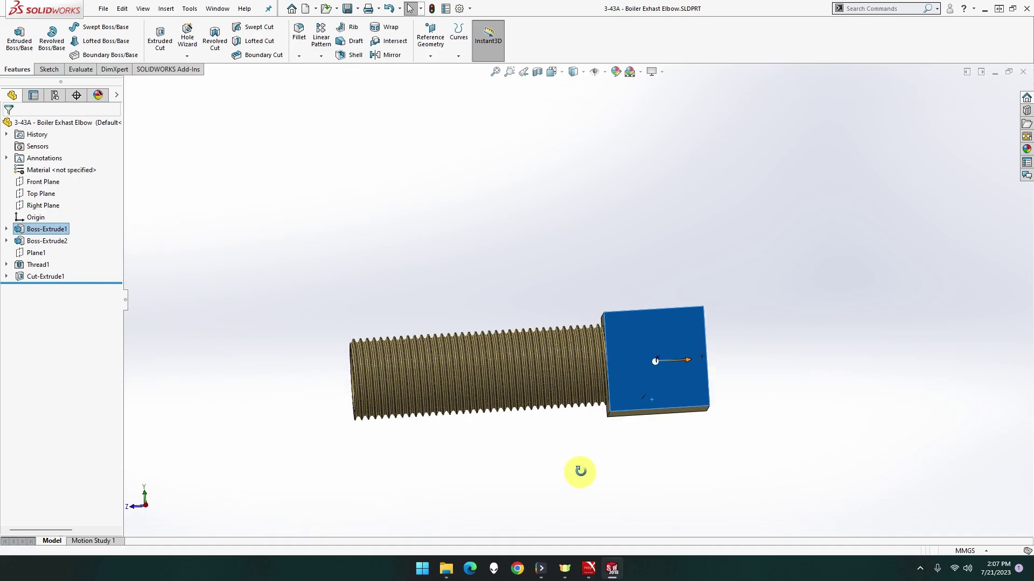
pyautogui.moveTo(583, 468); pyautogui.dragTo(616, 454, button='middle')
pyautogui.click(602, 454)
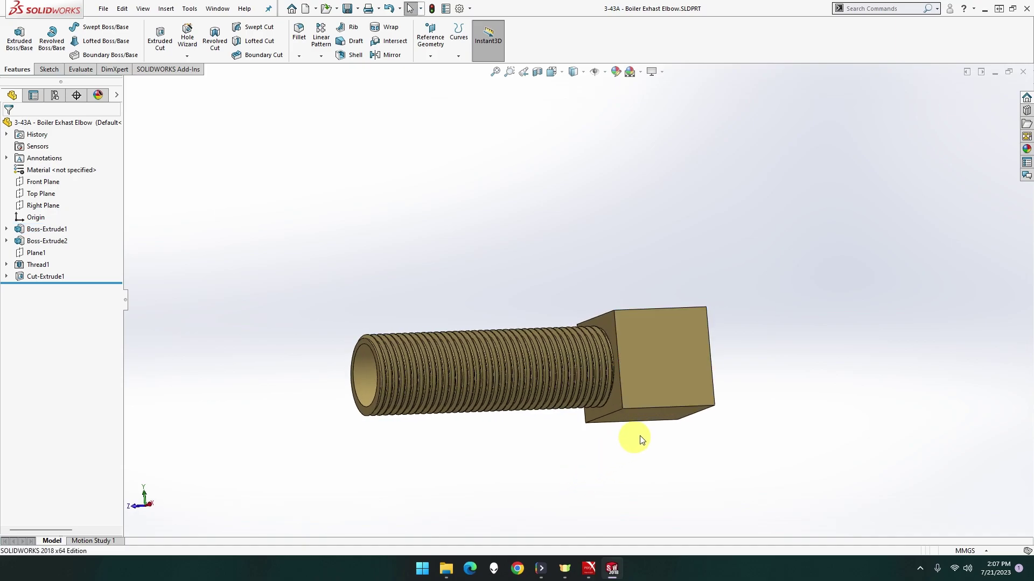
pyautogui.moveTo(653, 416); pyautogui.dragTo(648, 409, button='middle')
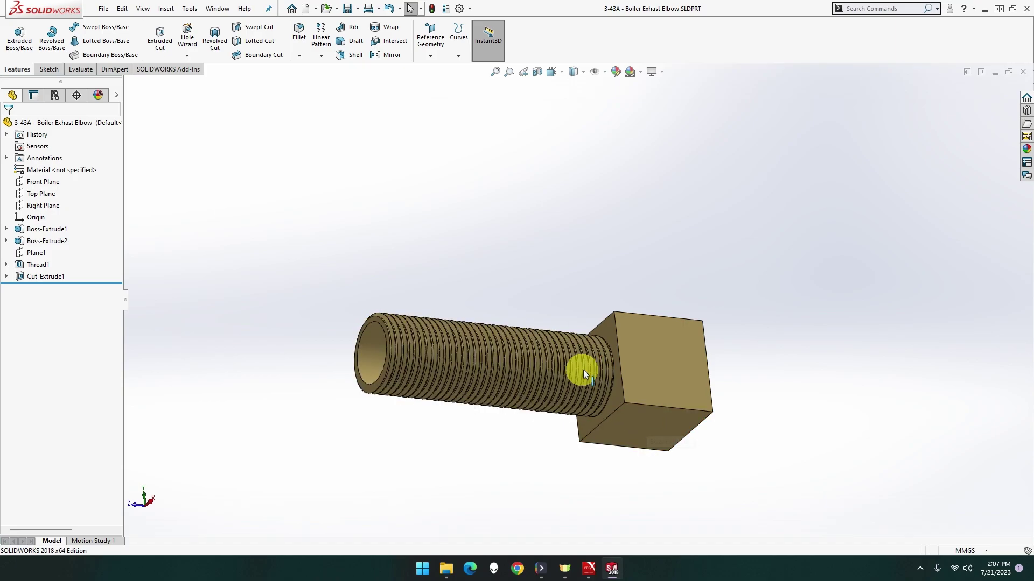
# Step: Sketch an 18 mm diameter circle on the block's bottom face
pyautogui.rightClick(644, 435)
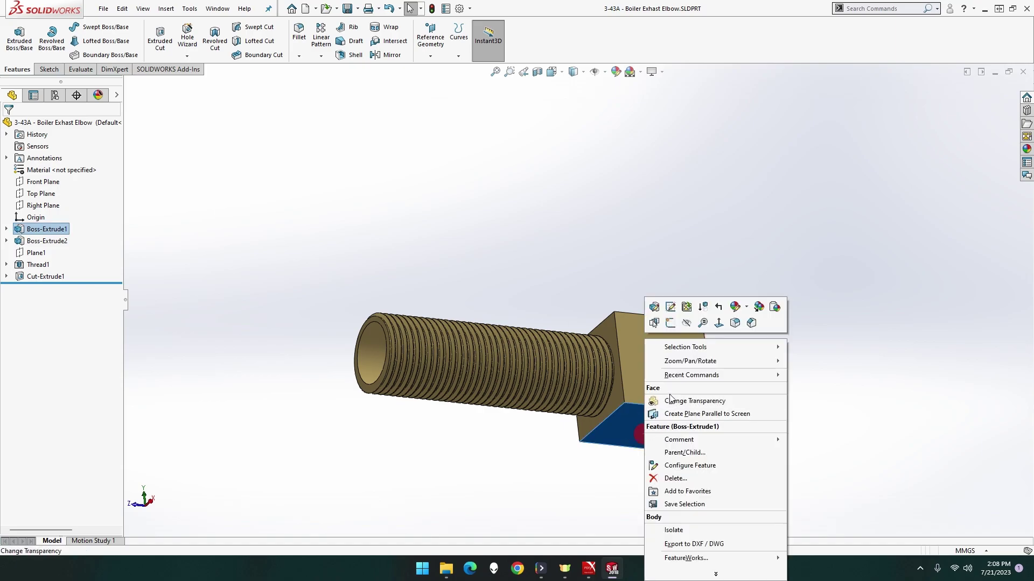
pyautogui.click(670, 323)
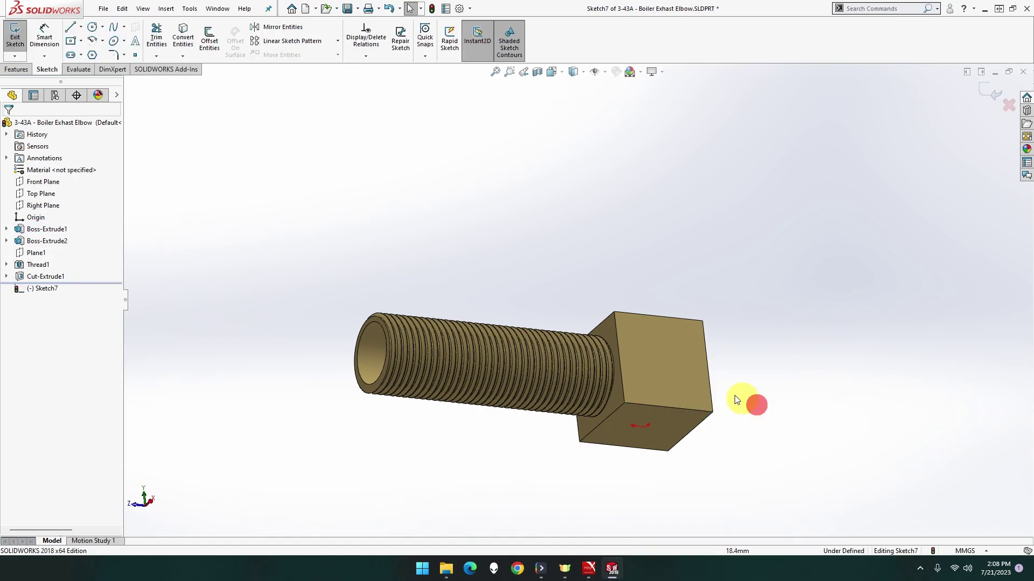
pyautogui.click(92, 27)
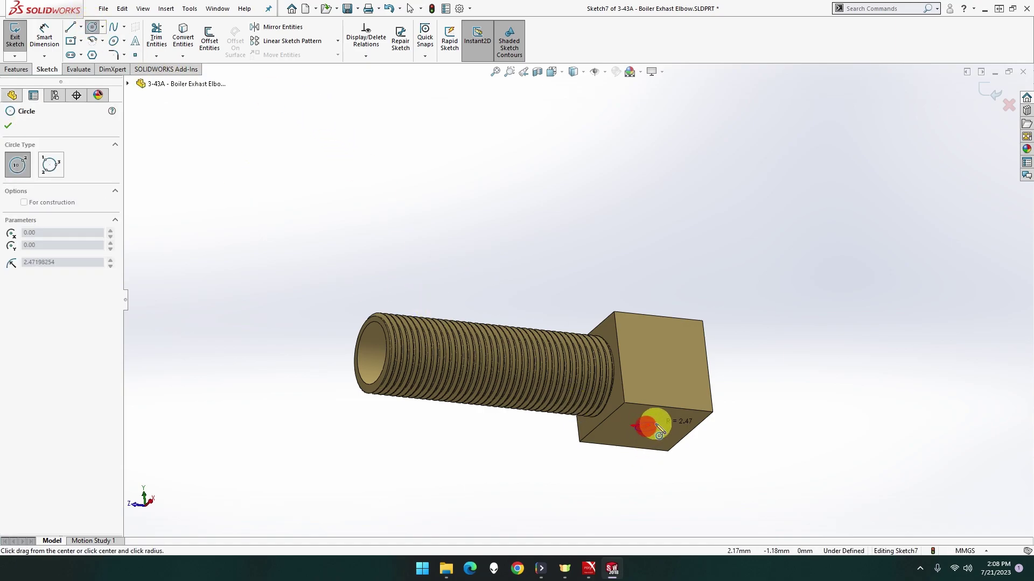
pyautogui.moveTo(646, 429); pyautogui.dragTo(666, 416)
pyautogui.click(49, 49)
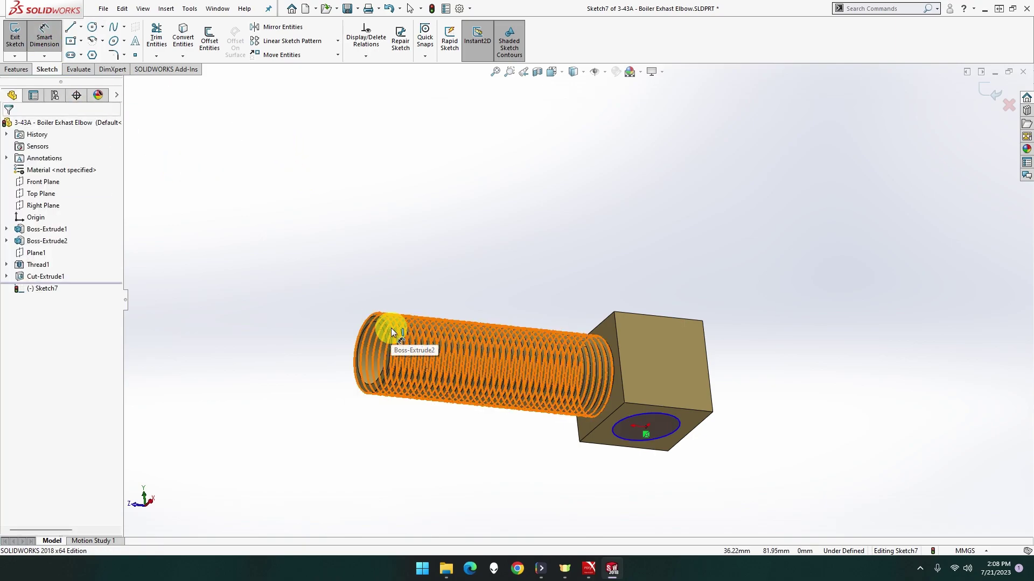
pyautogui.click(654, 421)
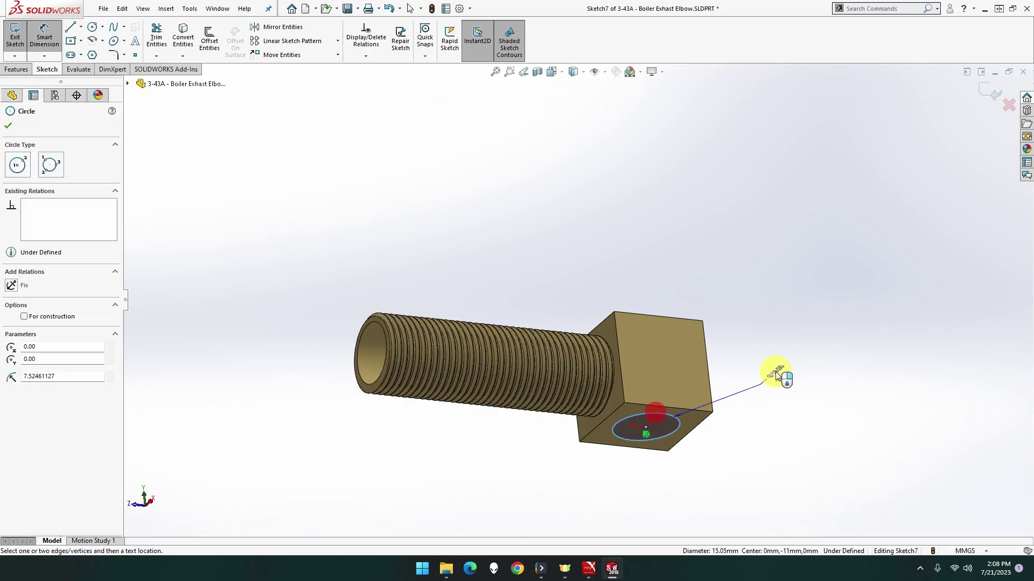
pyautogui.click(776, 354)
pyautogui.write('18')
pyautogui.press('Return')
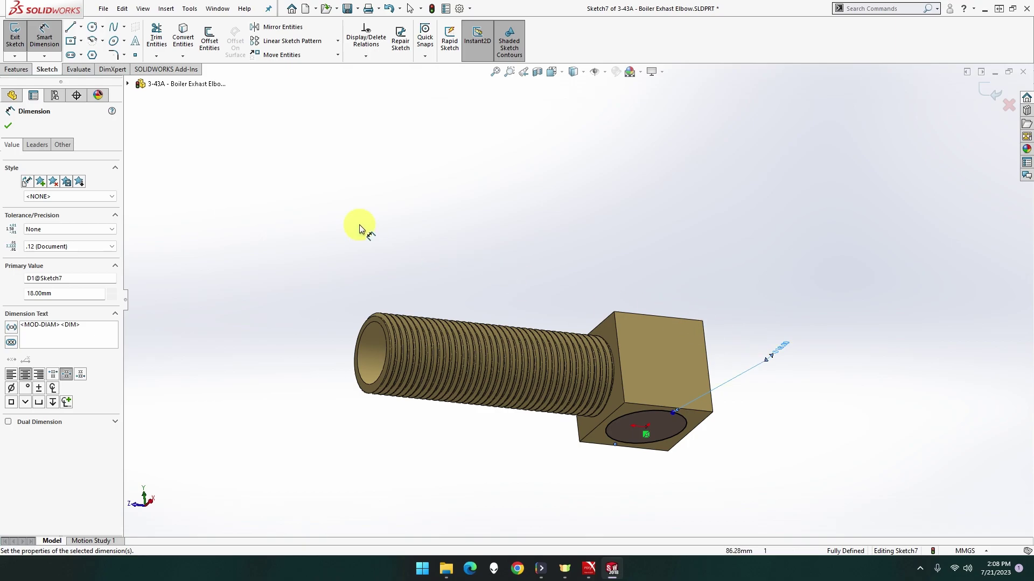
# Step: Extrude the circle 36 mm downward as a pipe
pyautogui.click(18, 70)
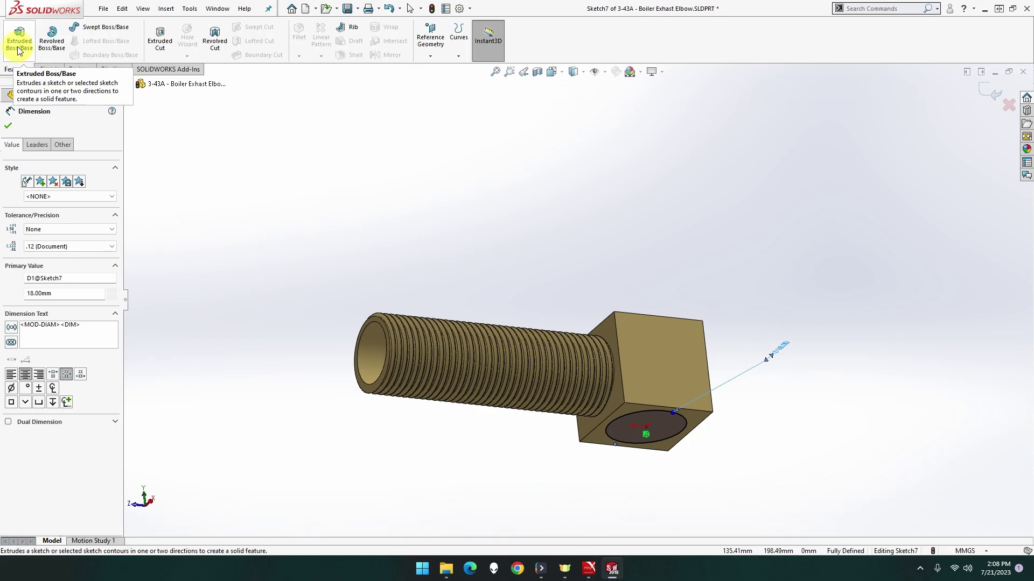
pyautogui.click(19, 50)
pyautogui.write('36.00mm')
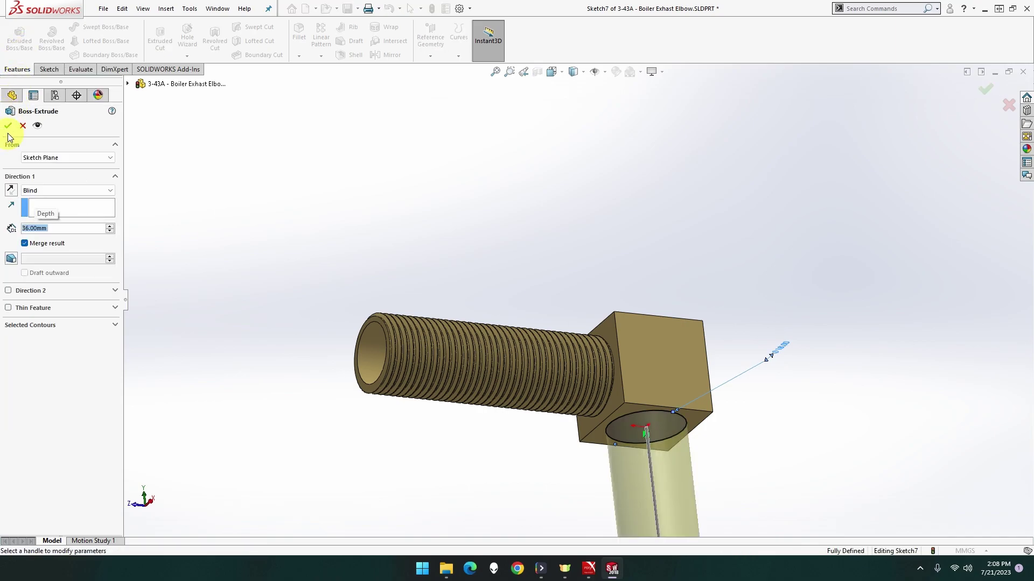
pyautogui.click(9, 126)
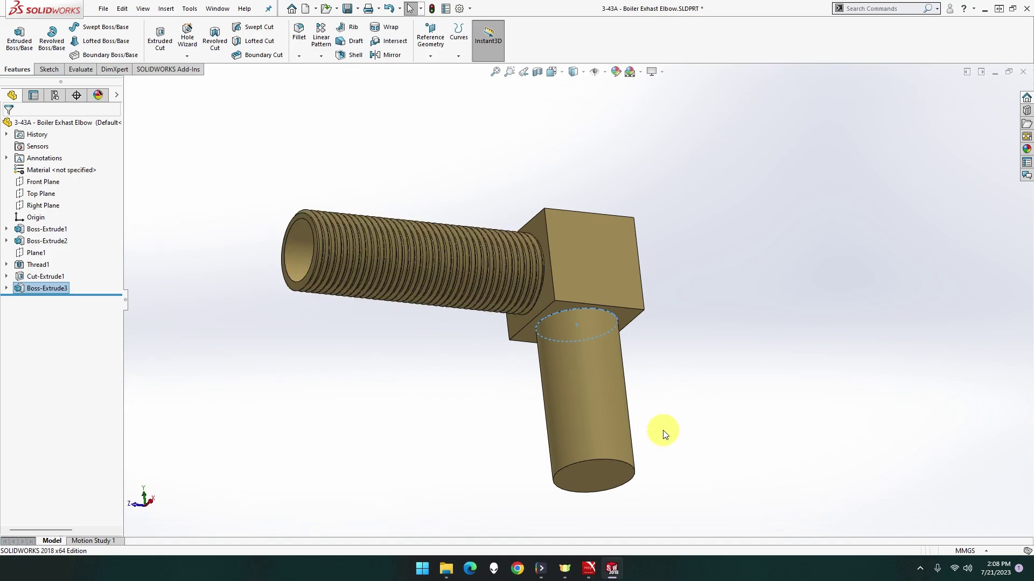
# Step: Sketch a 38 mm diameter flange circle on the pipe's end face
pyautogui.rightClick(603, 477)
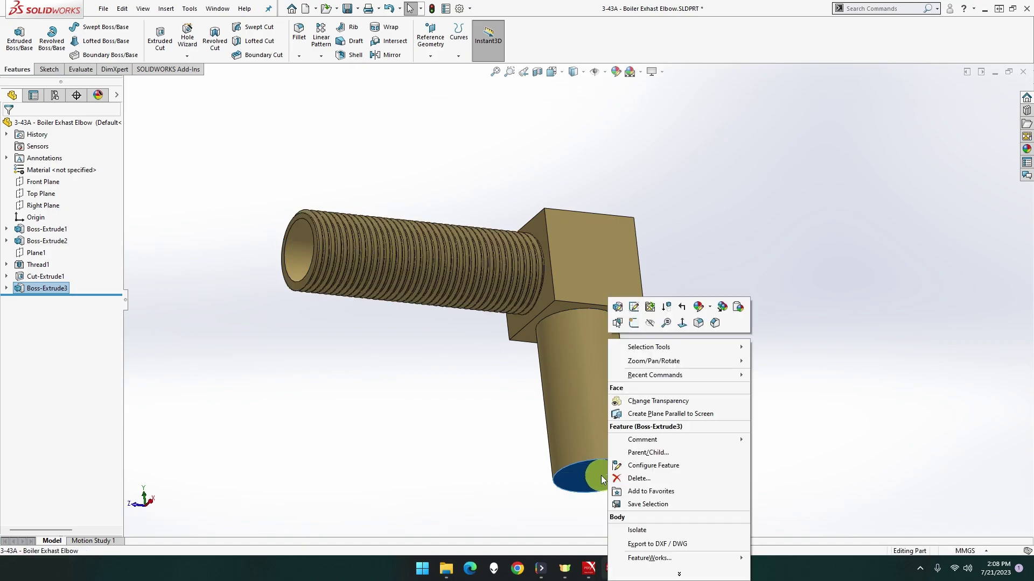
pyautogui.click(635, 324)
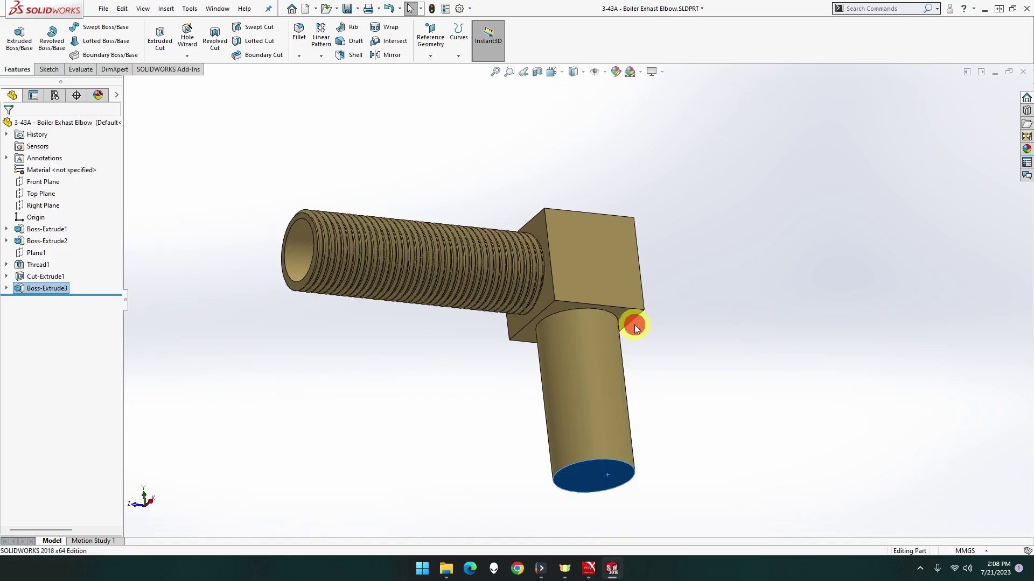
pyautogui.click(92, 27)
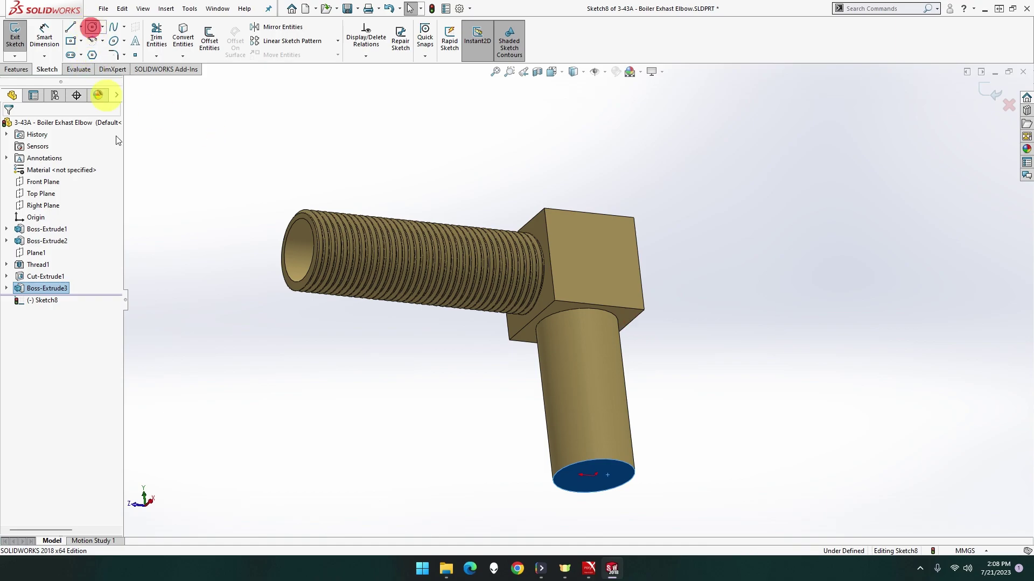
pyautogui.click(594, 476)
pyautogui.click(677, 451)
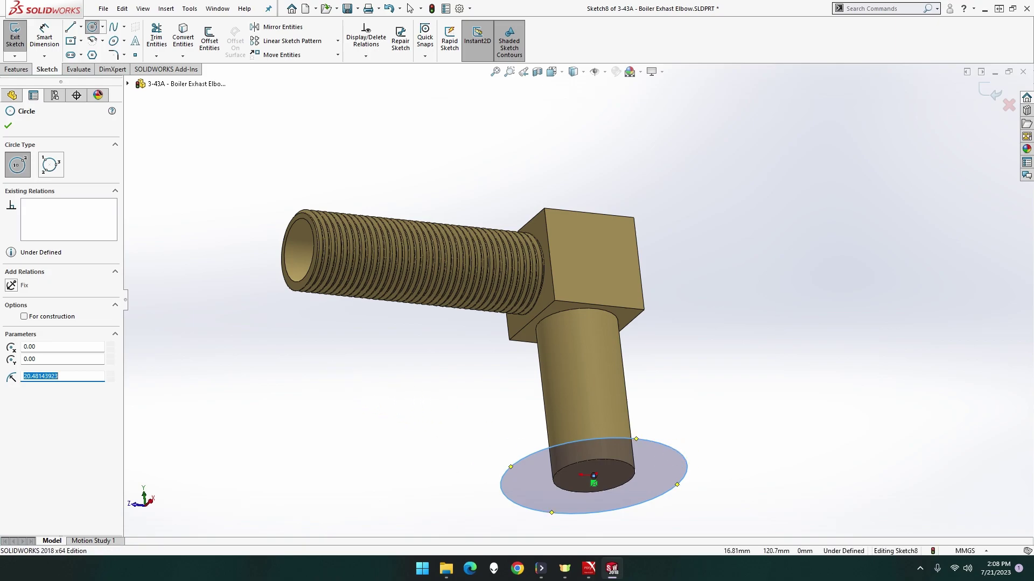
pyautogui.click(44, 38)
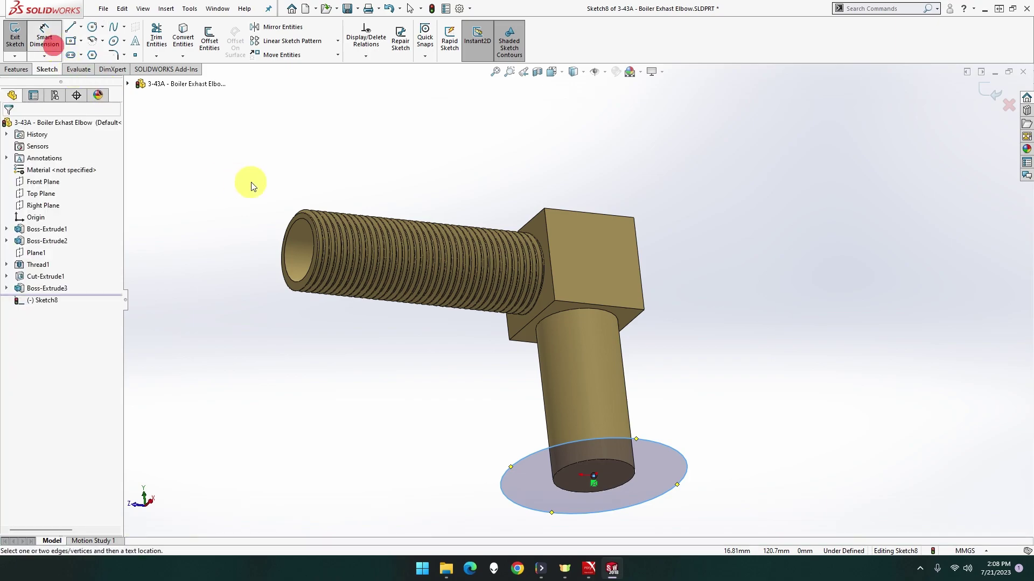
pyautogui.click(653, 445)
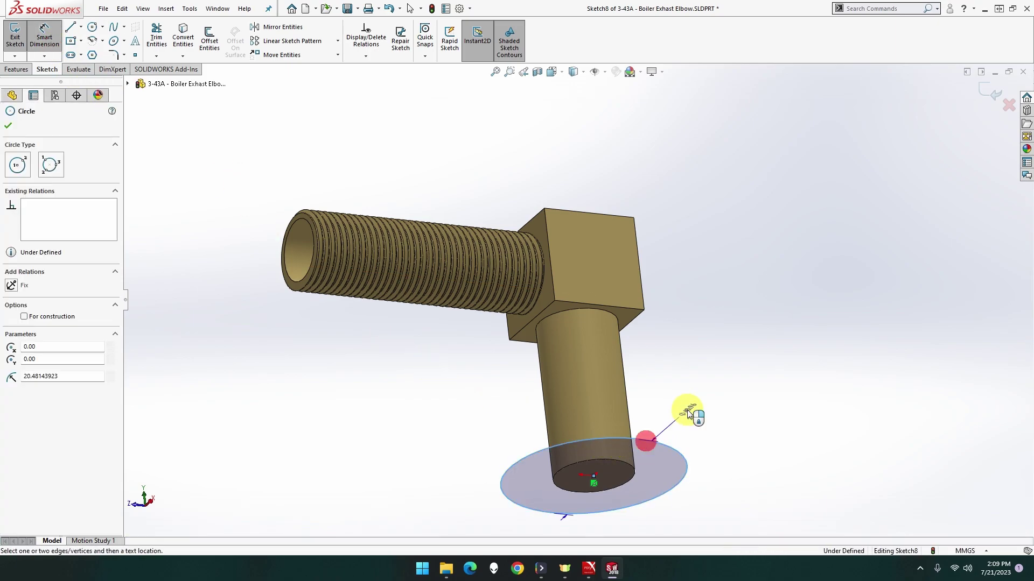
pyautogui.click(733, 385)
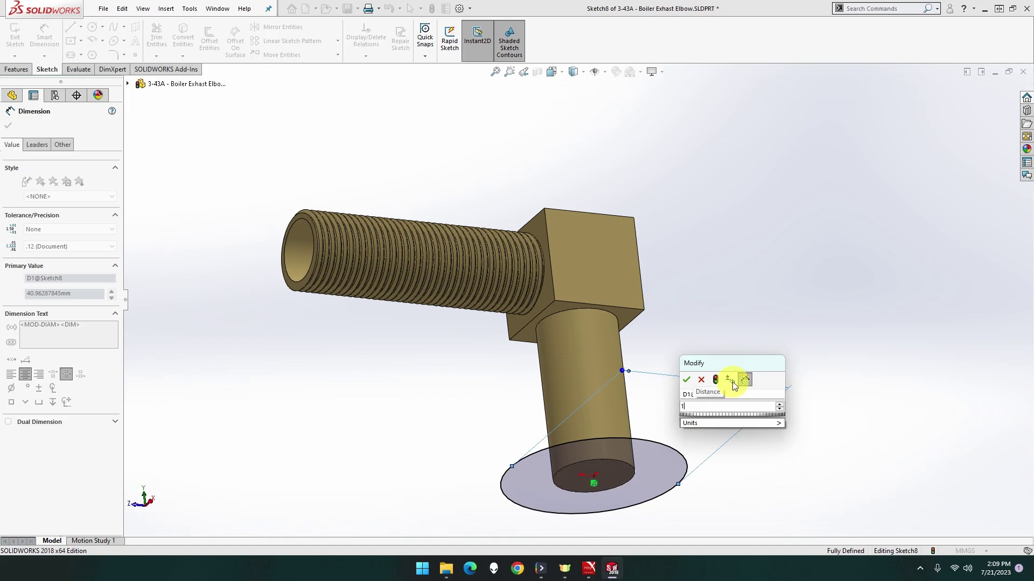
pyautogui.write('38')
pyautogui.press('Return')
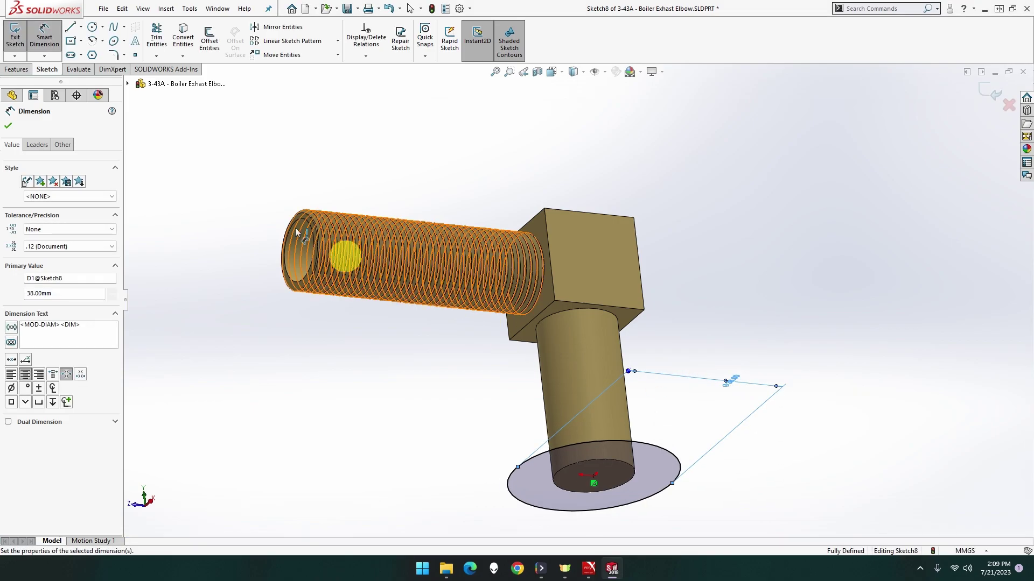
# Step: Extrude the flange circle 6 mm, flipped back onto the pipe
pyautogui.click(25, 78)
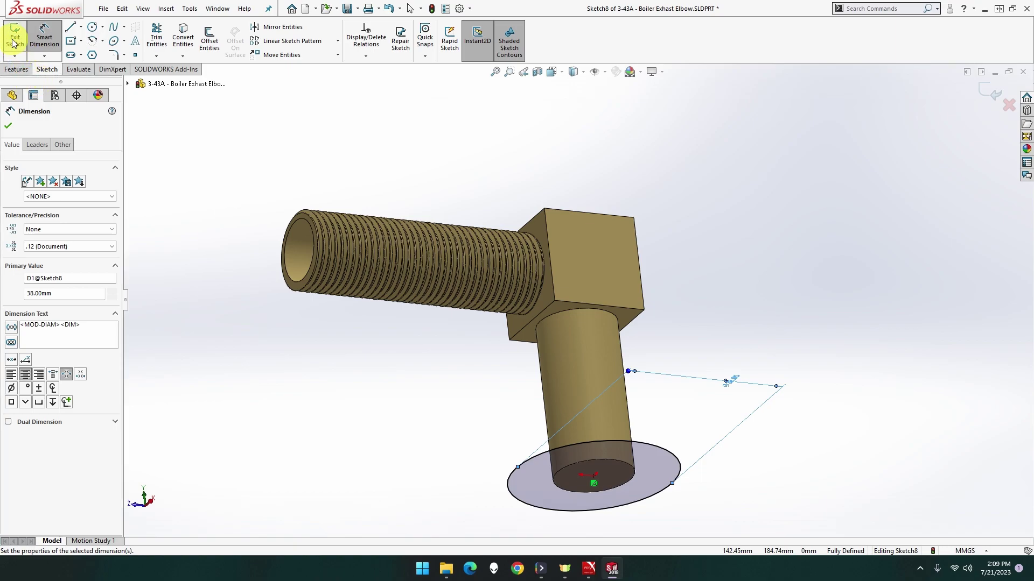
pyautogui.click(16, 69)
pyautogui.click(16, 35)
pyautogui.write('6')
pyautogui.press('Return')
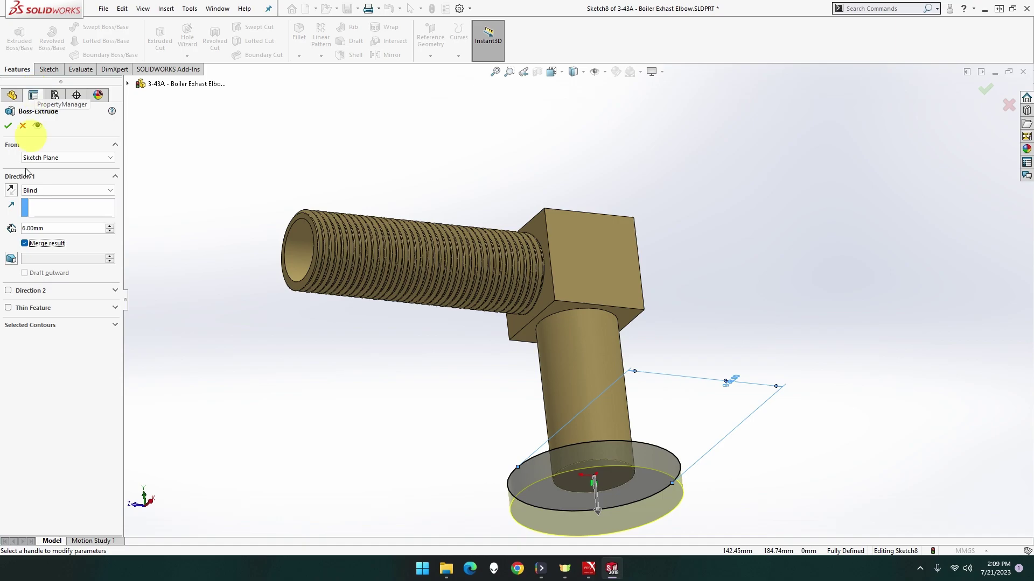
pyautogui.click(10, 191)
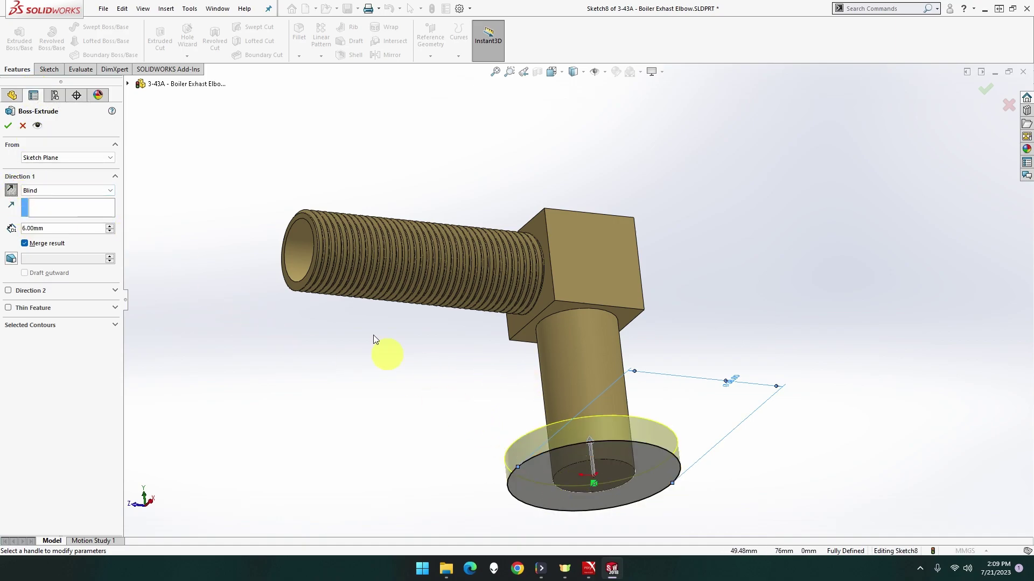
pyautogui.click(8, 125)
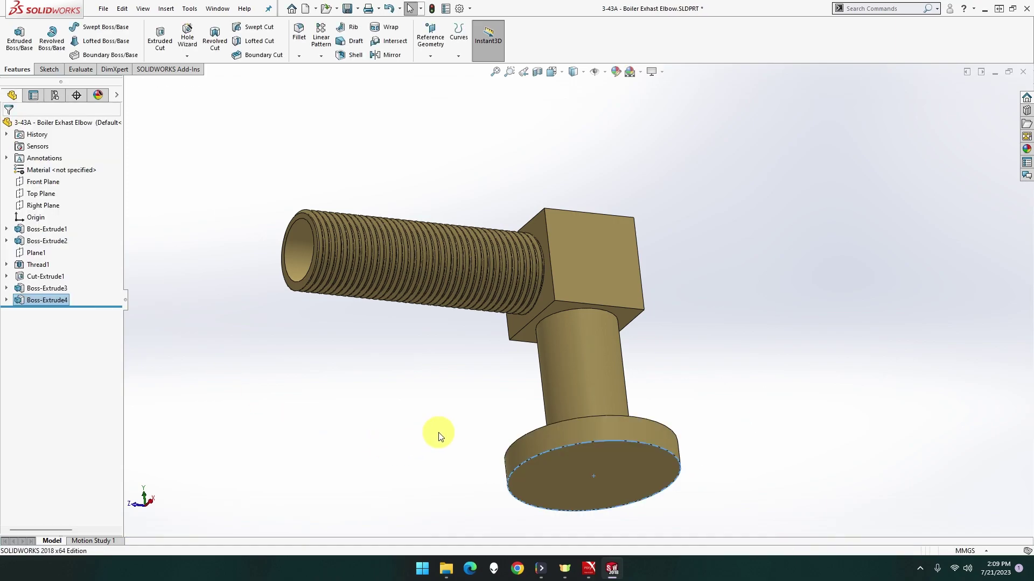
# Step: View the flange's bottom face head-on with Normal To
pyautogui.rightClick(580, 478)
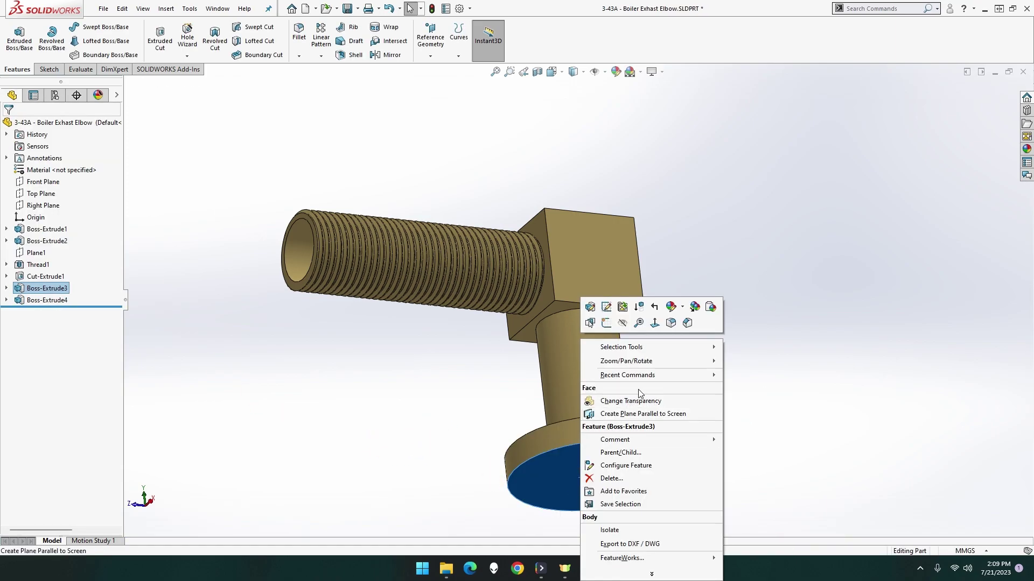
pyautogui.click(655, 323)
pyautogui.rightClick(591, 397)
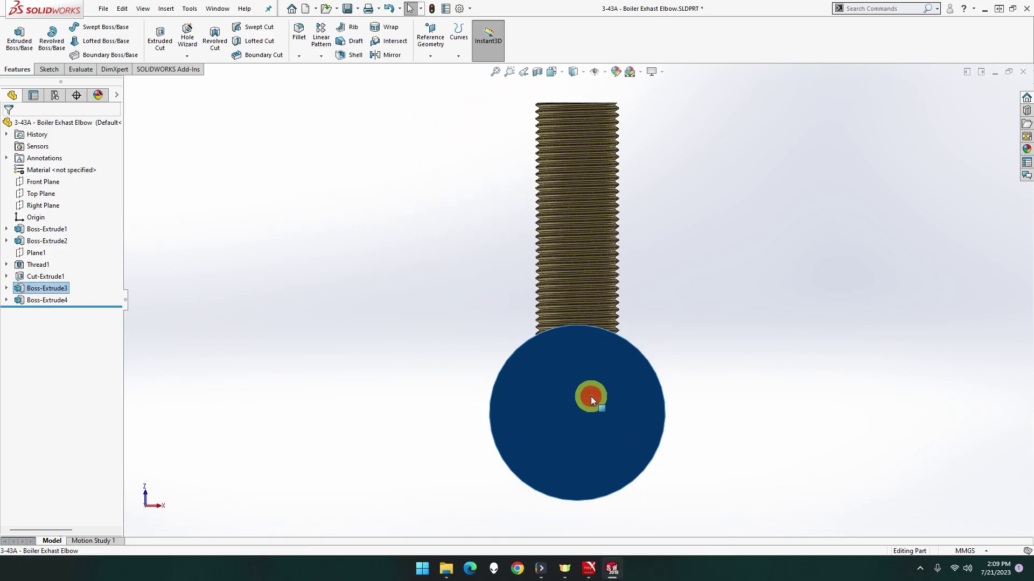
# Step: Sketch a 29 mm construction circle at the origin on the flange face
pyautogui.click(596, 321)
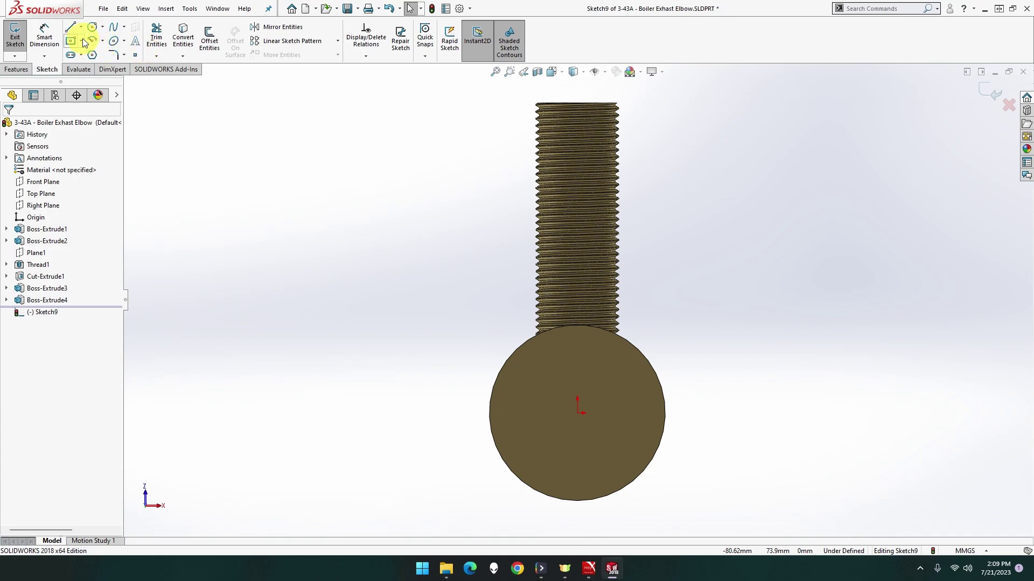
pyautogui.click(94, 26)
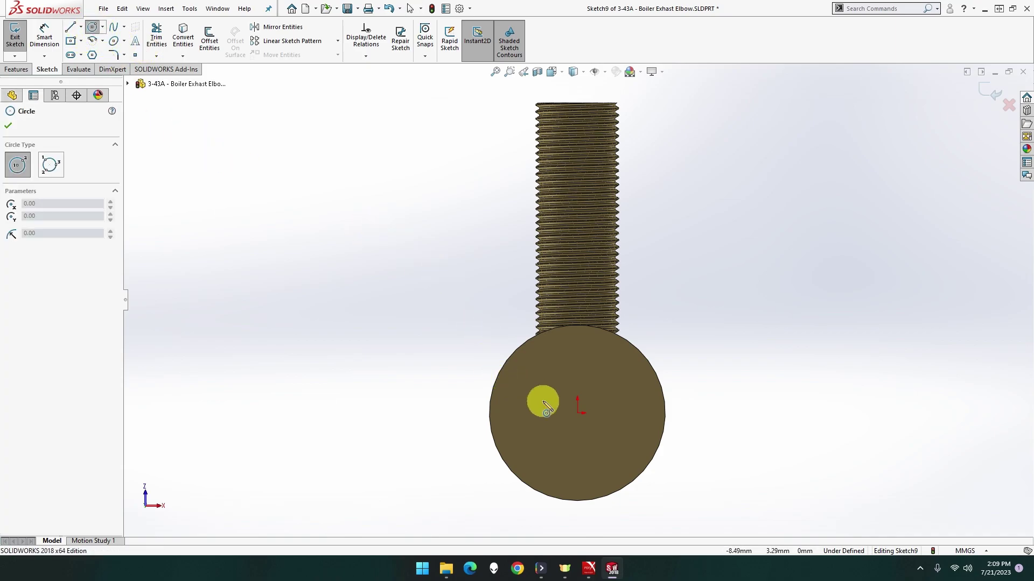
pyautogui.click(578, 413)
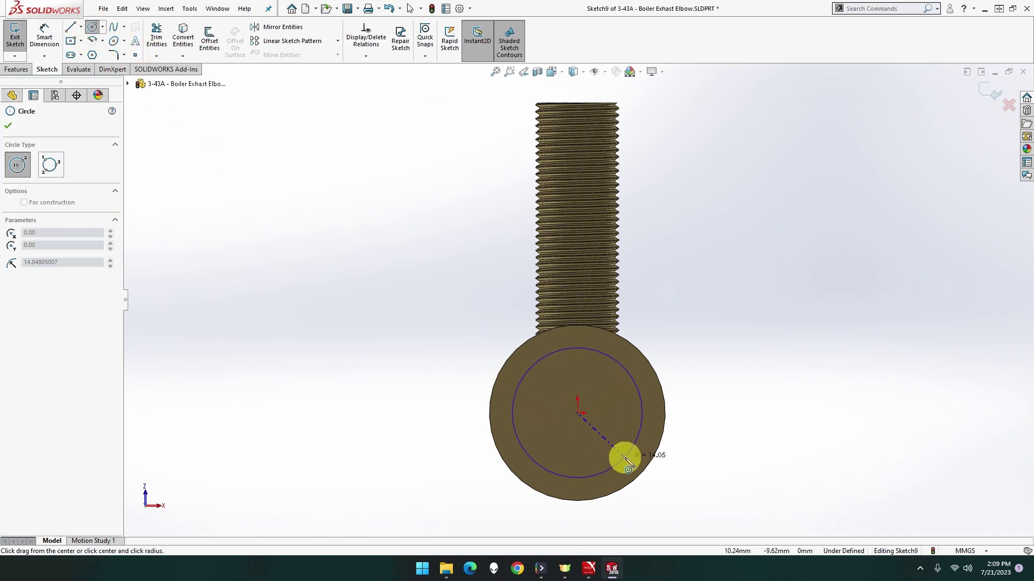
pyautogui.click(627, 462)
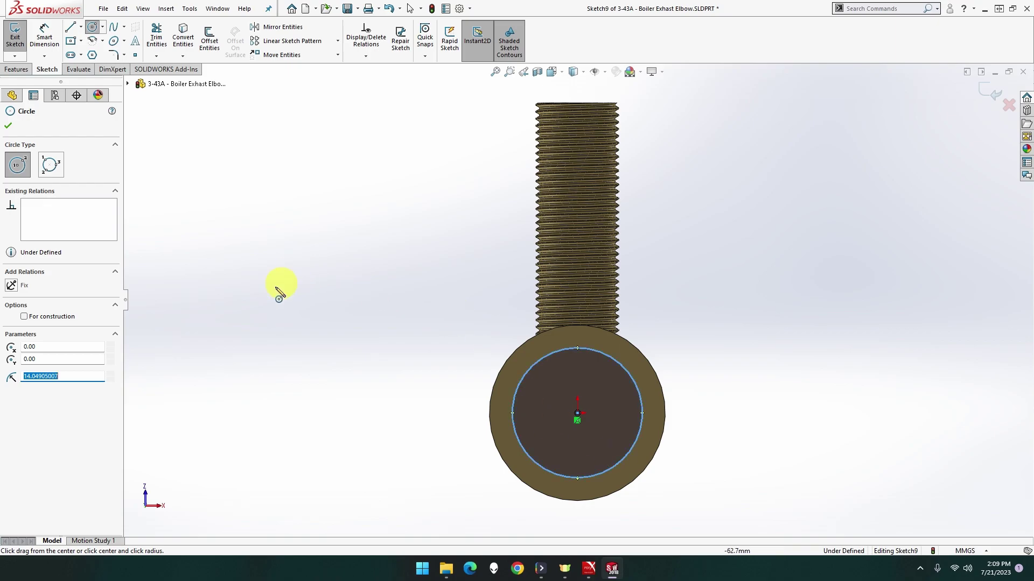
pyautogui.click(61, 316)
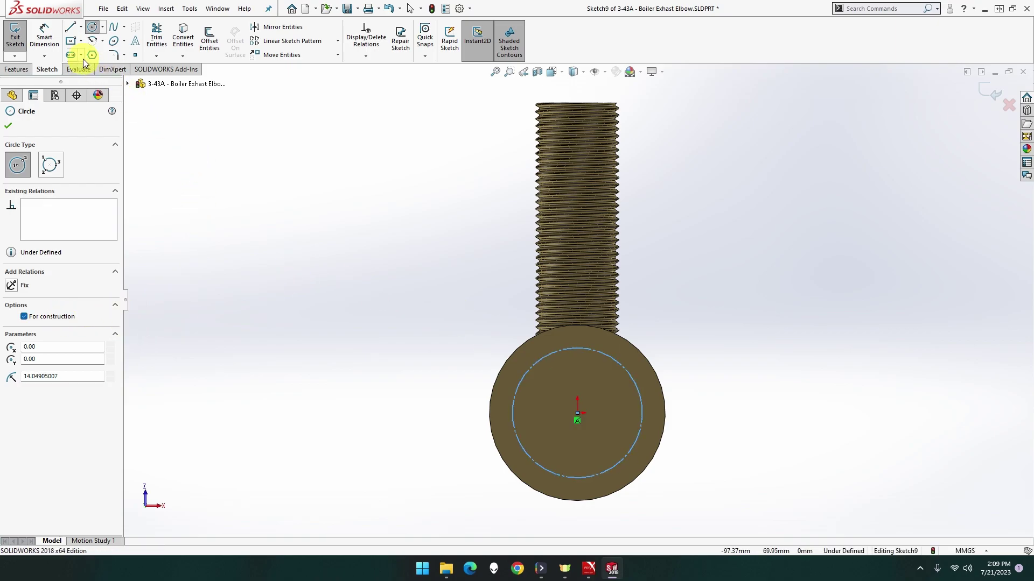
pyautogui.click(54, 46)
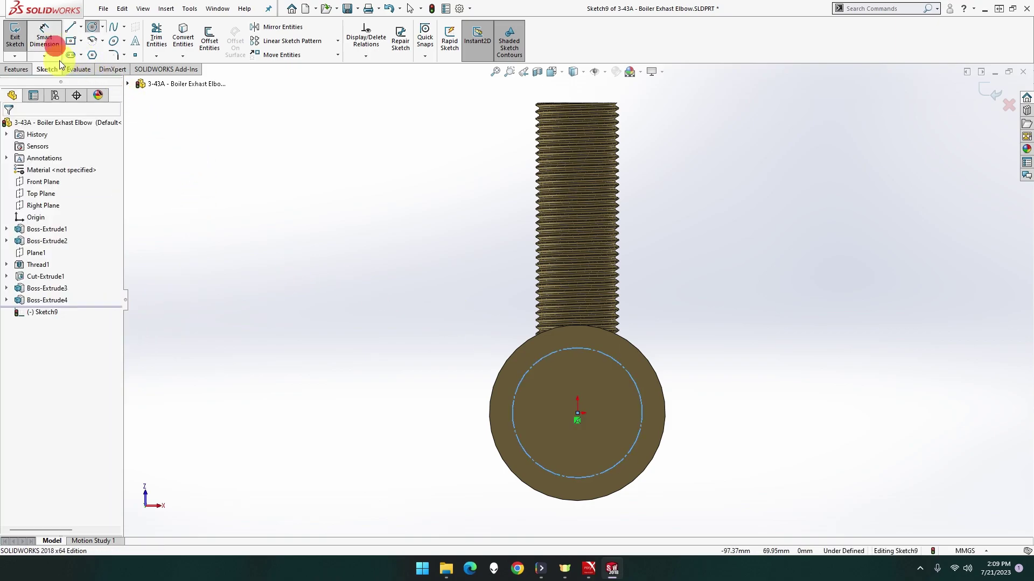
pyautogui.click(615, 357)
pyautogui.click(718, 292)
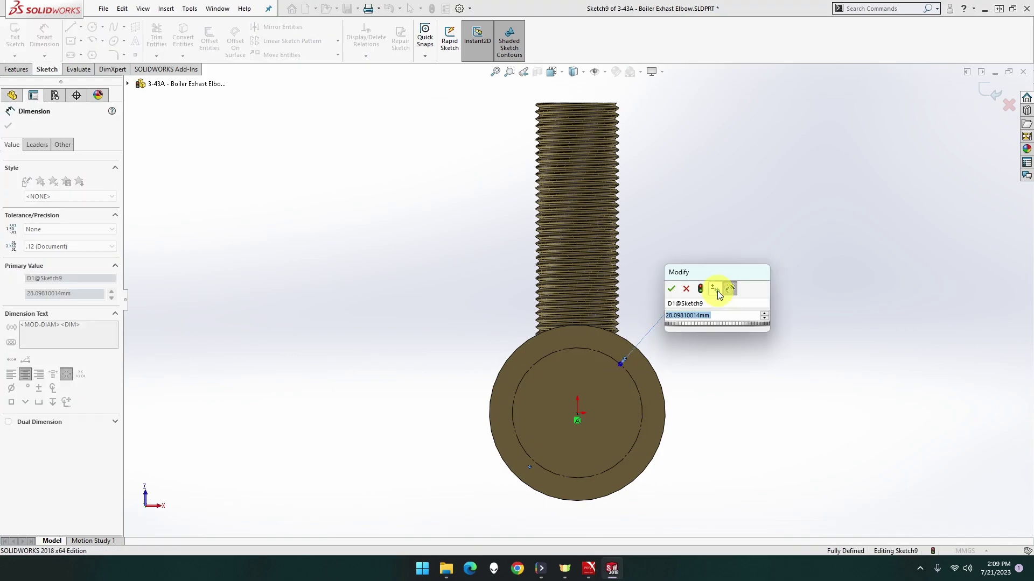
pyautogui.write('29')
pyautogui.press('Return')
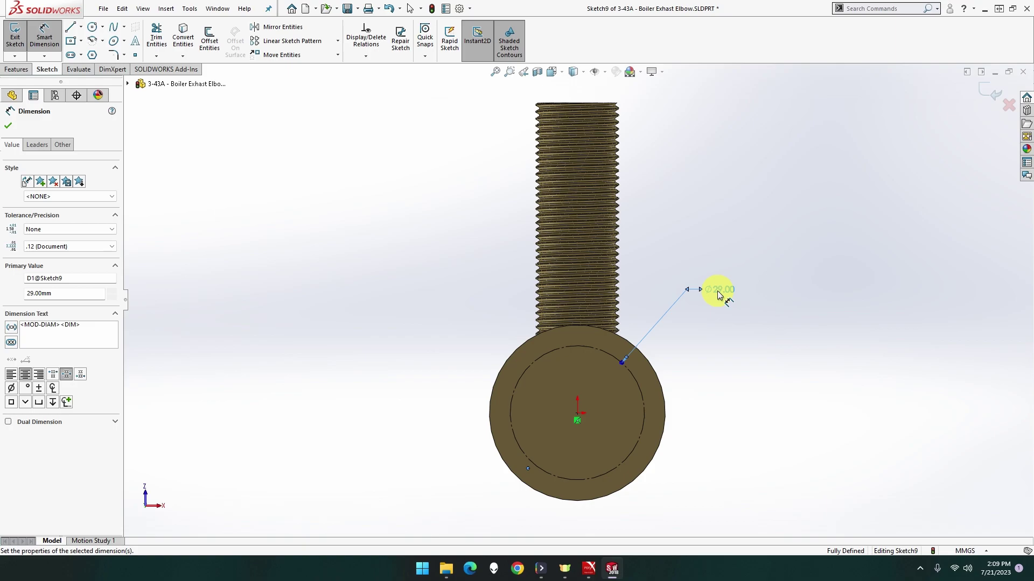
# Step: Draw a horizontal and a diagonal centreline from the origin to the 29 mm circle
pyautogui.click(81, 28)
pyautogui.click(81, 50)
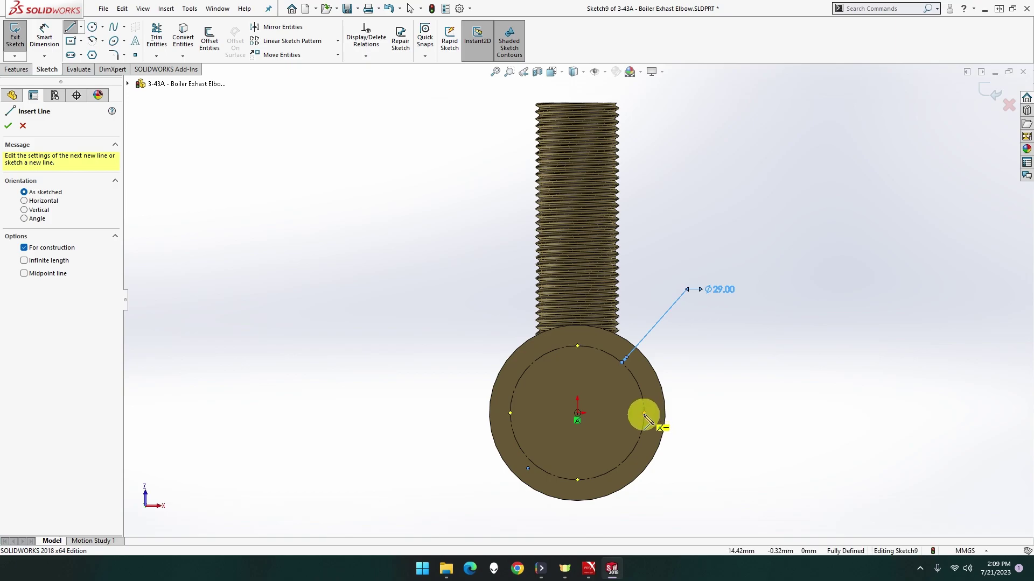
pyautogui.click(645, 416)
pyautogui.click(578, 413)
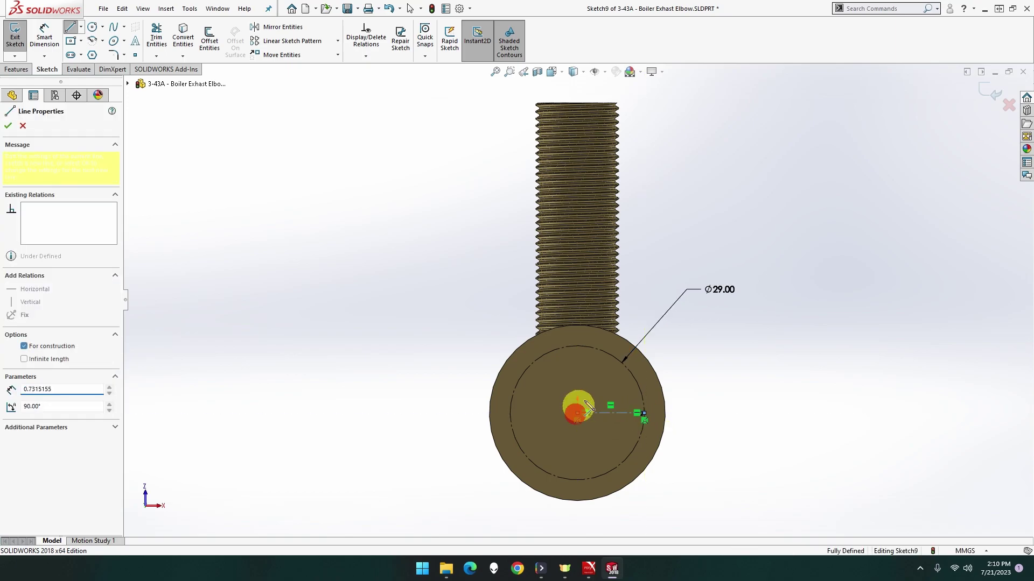
pyautogui.click(618, 359)
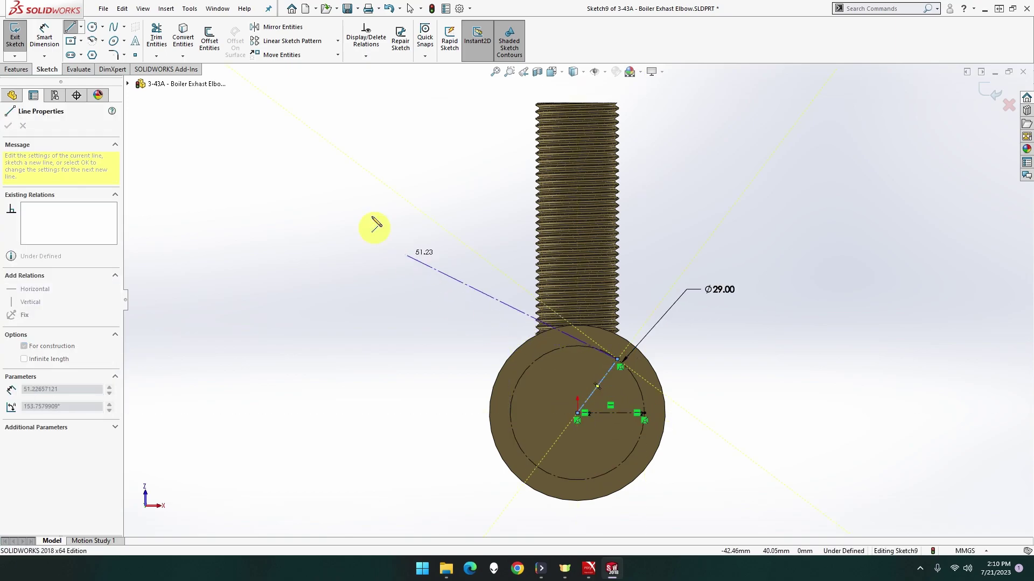
# Step: Dimension the angle between the two centrelines to 45°
pyautogui.click(45, 41)
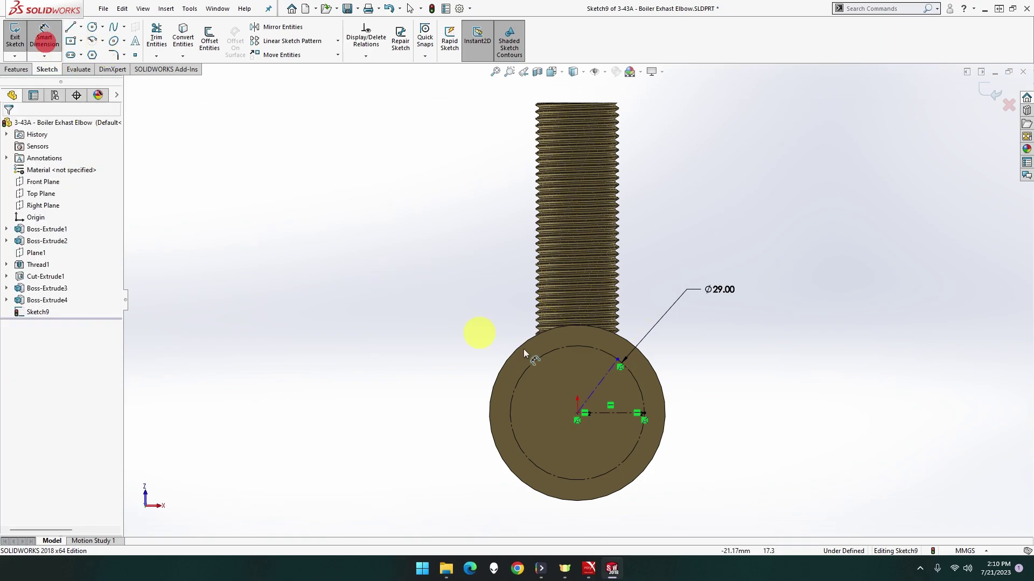
pyautogui.click(602, 382)
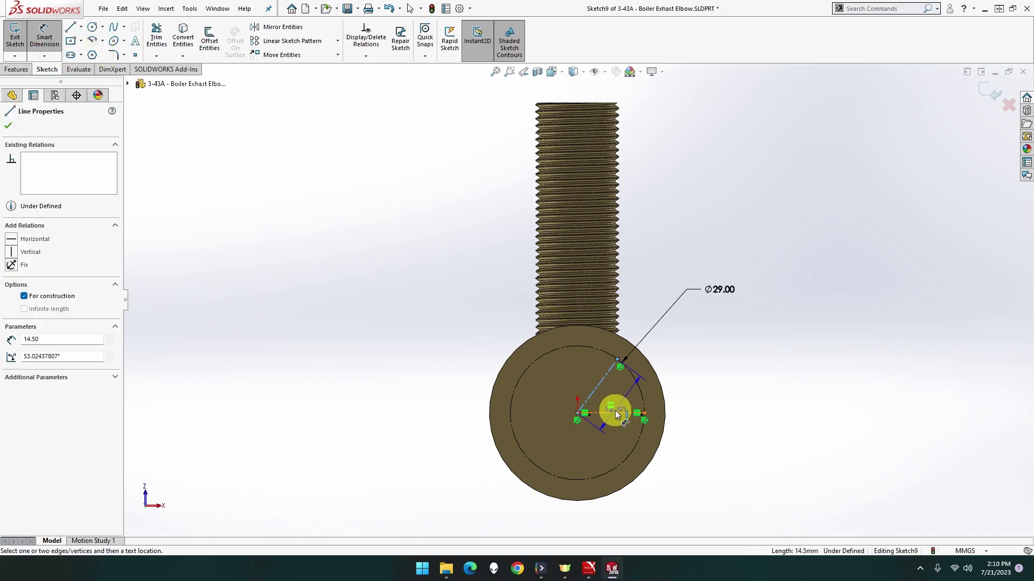
pyautogui.click(615, 412)
pyautogui.click(713, 359)
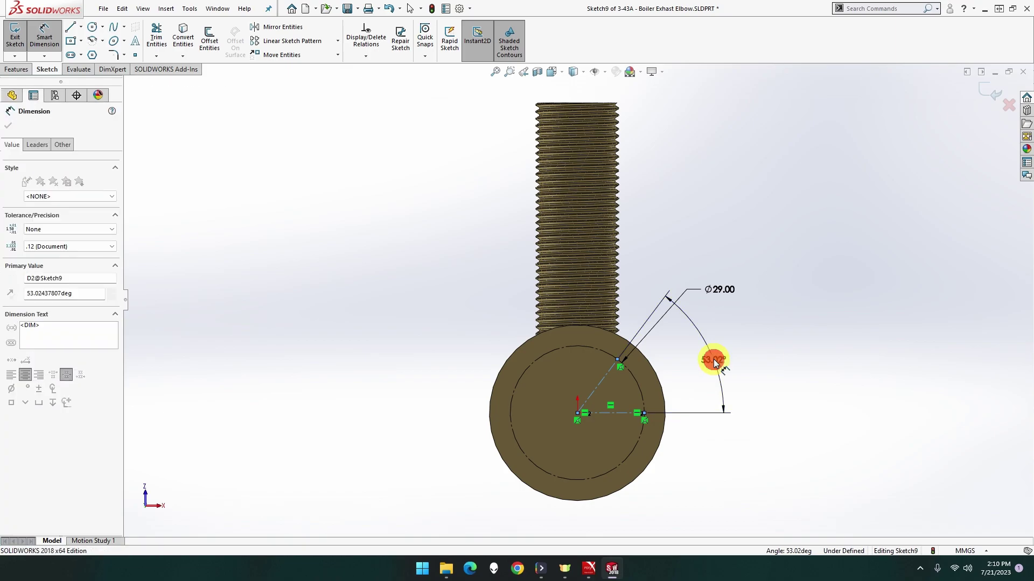
pyautogui.write('45')
pyautogui.press('Return')
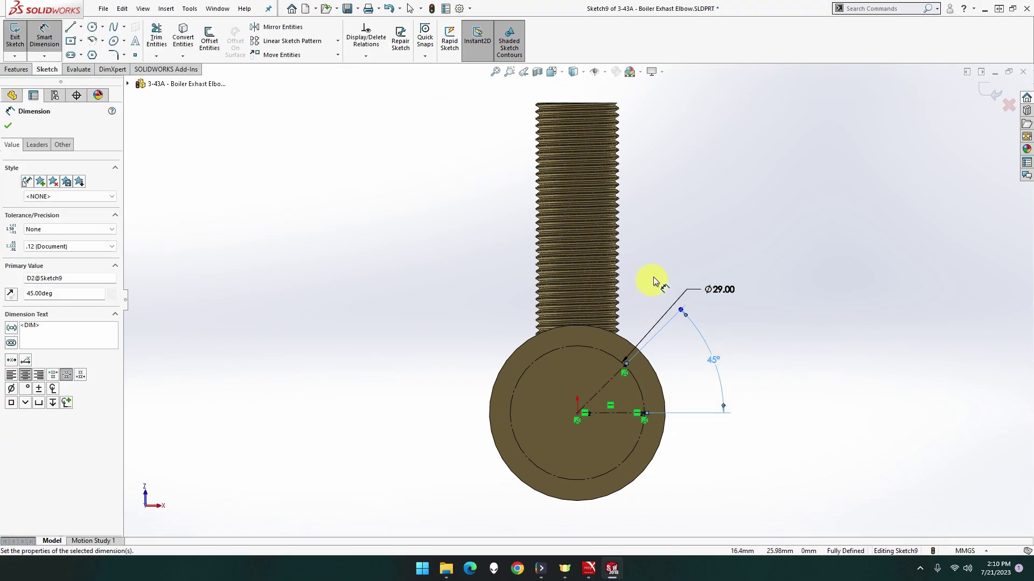
pyautogui.click(655, 261)
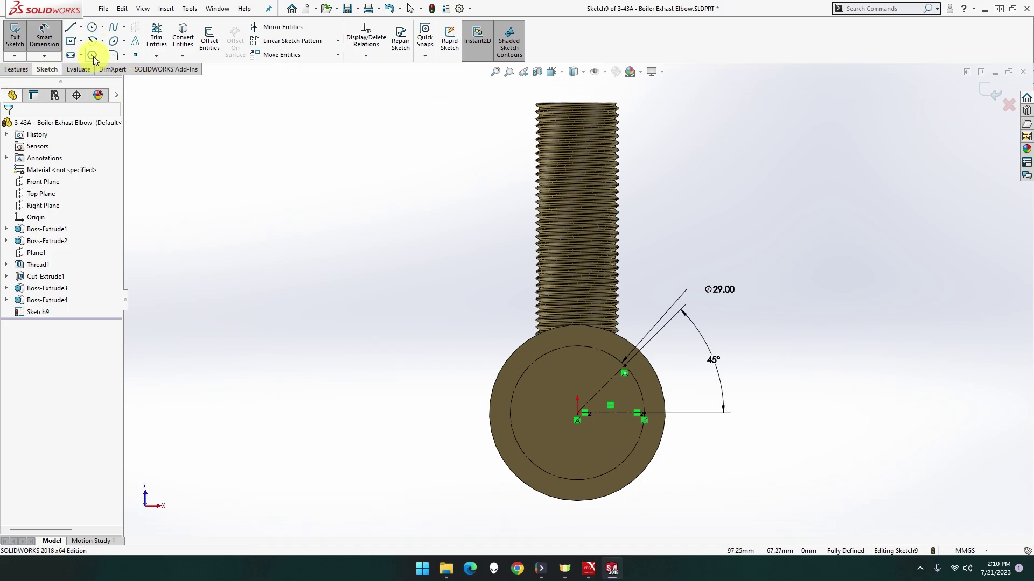
# Step: Add centrelines from the centre to the circle's upper-left and lower-left
pyautogui.click(80, 27)
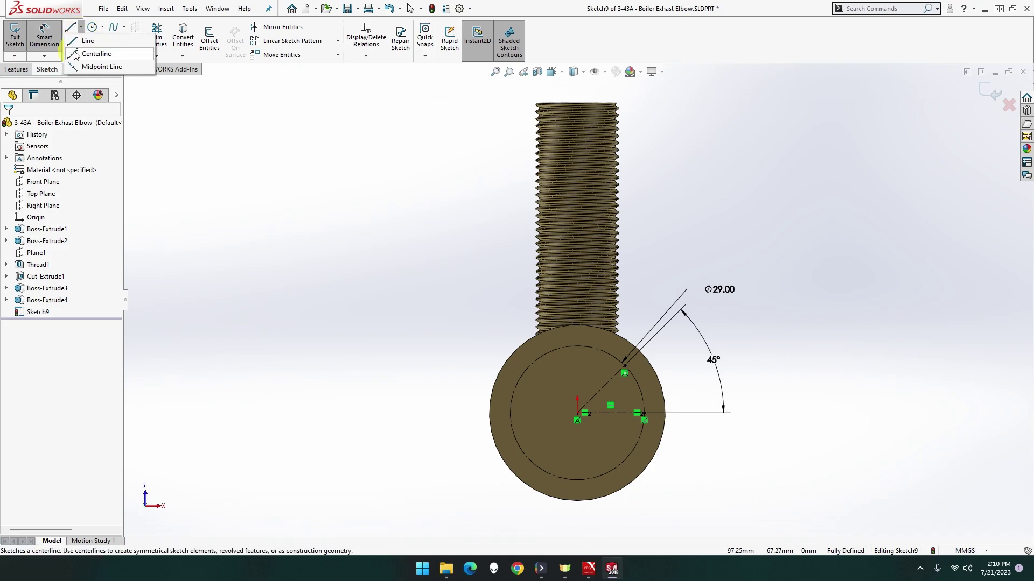
pyautogui.click(72, 58)
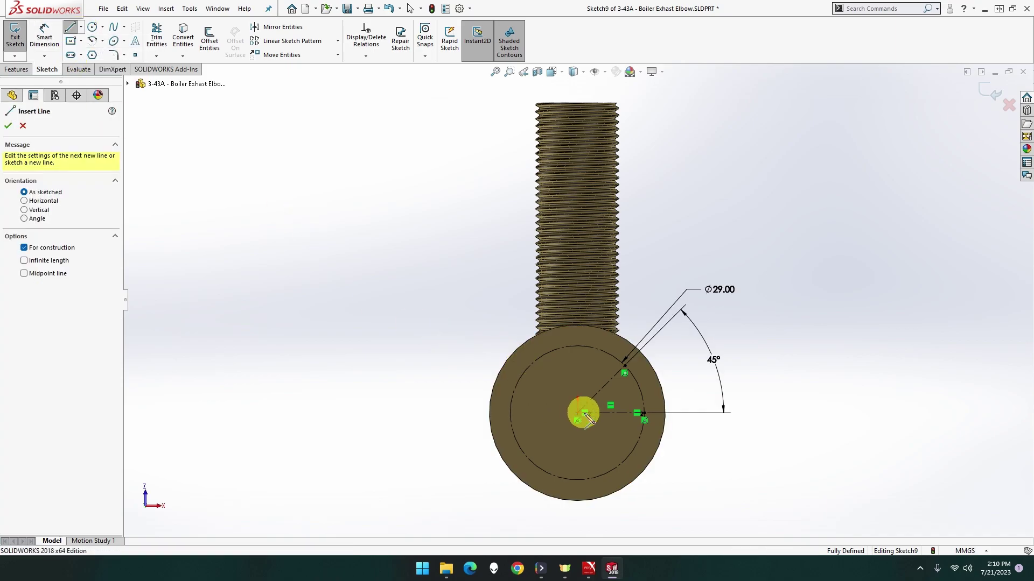
pyautogui.click(577, 413)
pyautogui.click(533, 362)
pyautogui.press('Escape')
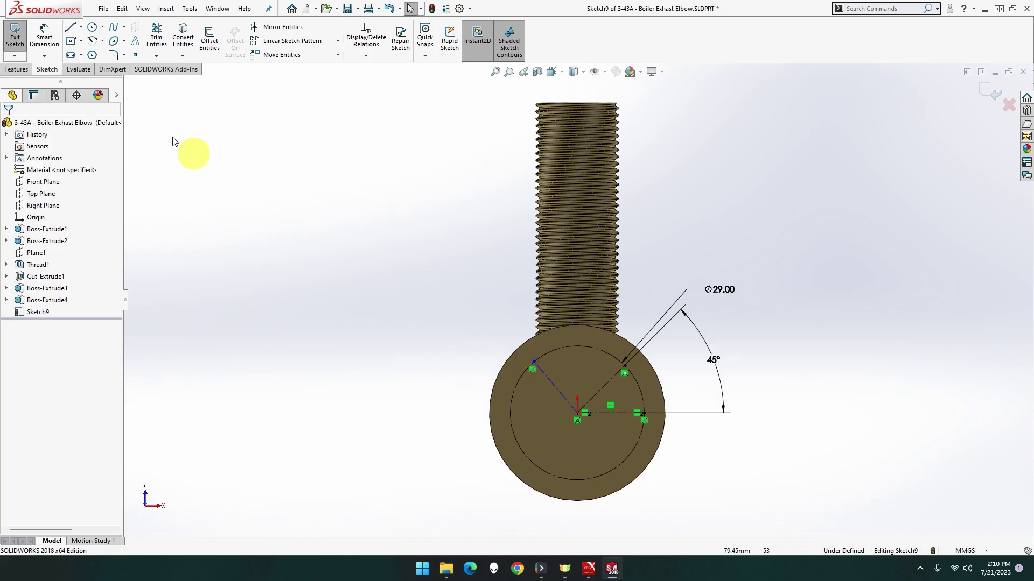
pyautogui.click(81, 27)
pyautogui.click(71, 56)
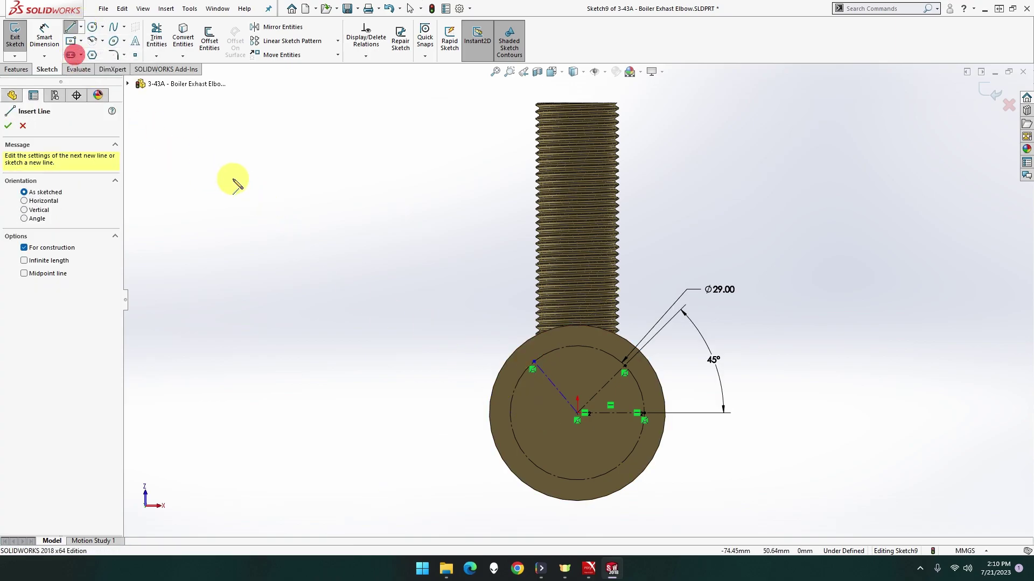
pyautogui.click(577, 414)
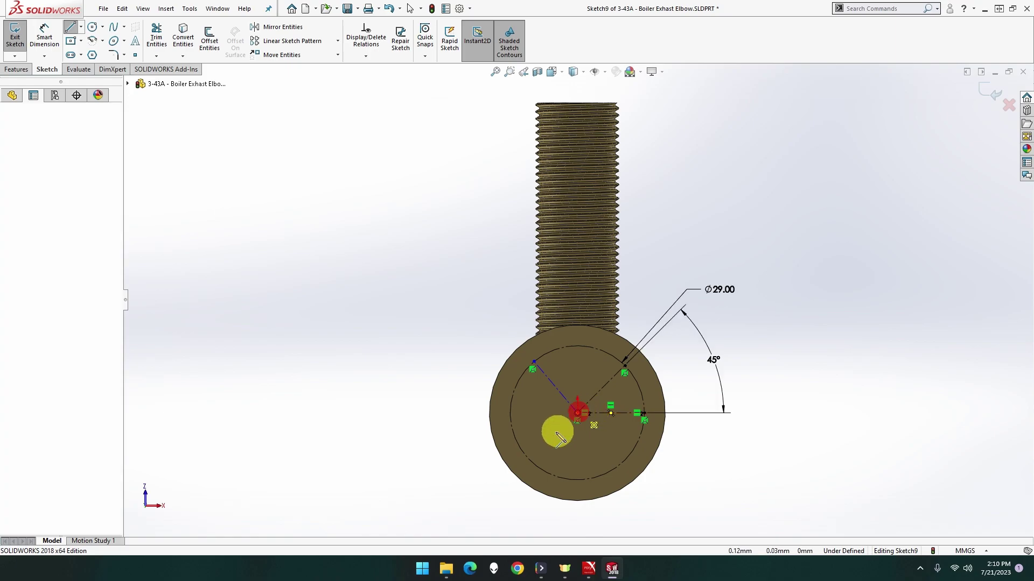
pyautogui.click(527, 456)
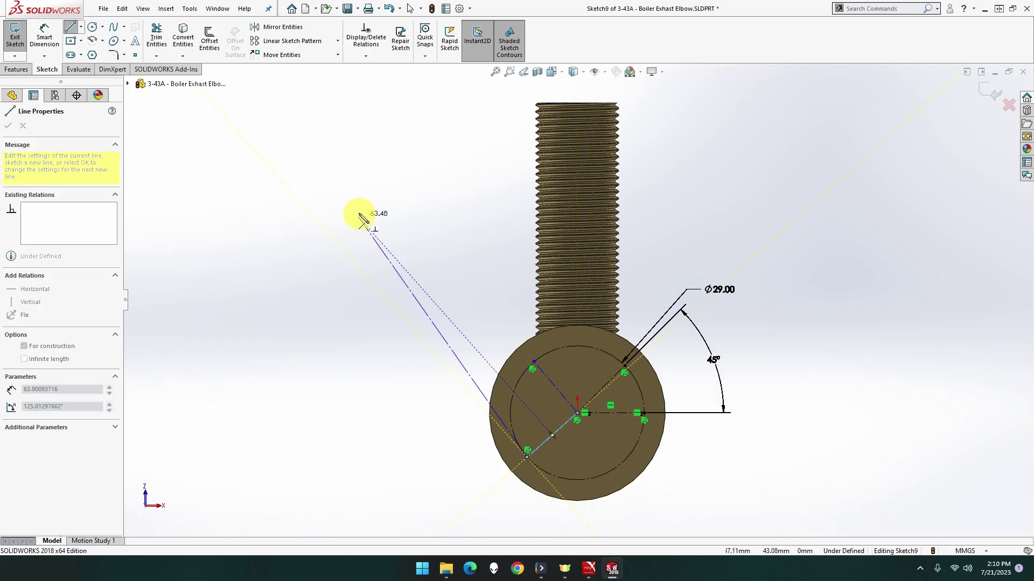
pyautogui.press('Escape')
# Step: Draw a line from the centre toward the lower right, ending on the circle
pyautogui.click(78, 35)
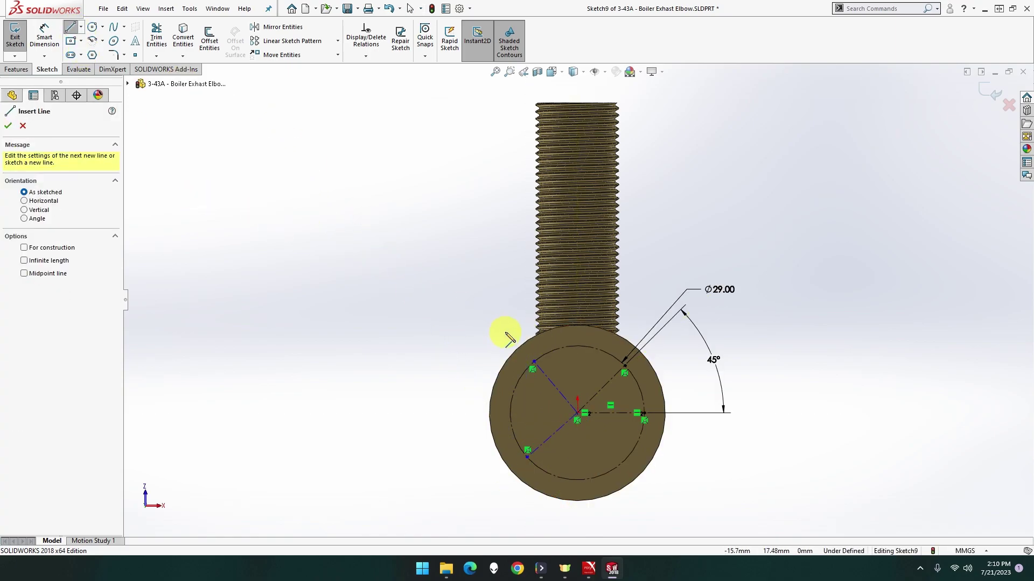
pyautogui.click(580, 417)
pyautogui.click(605, 449)
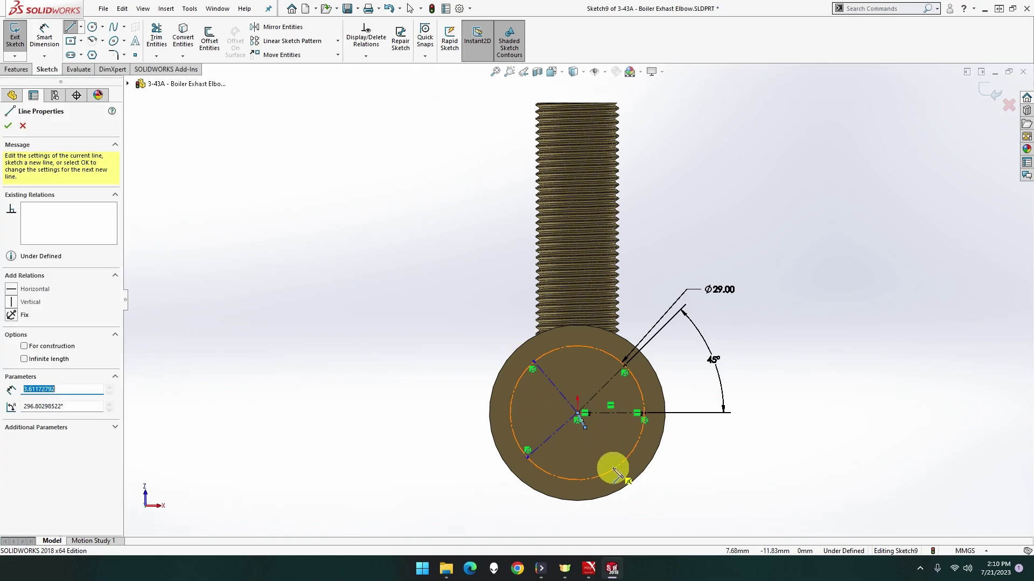
pyautogui.press('Escape')
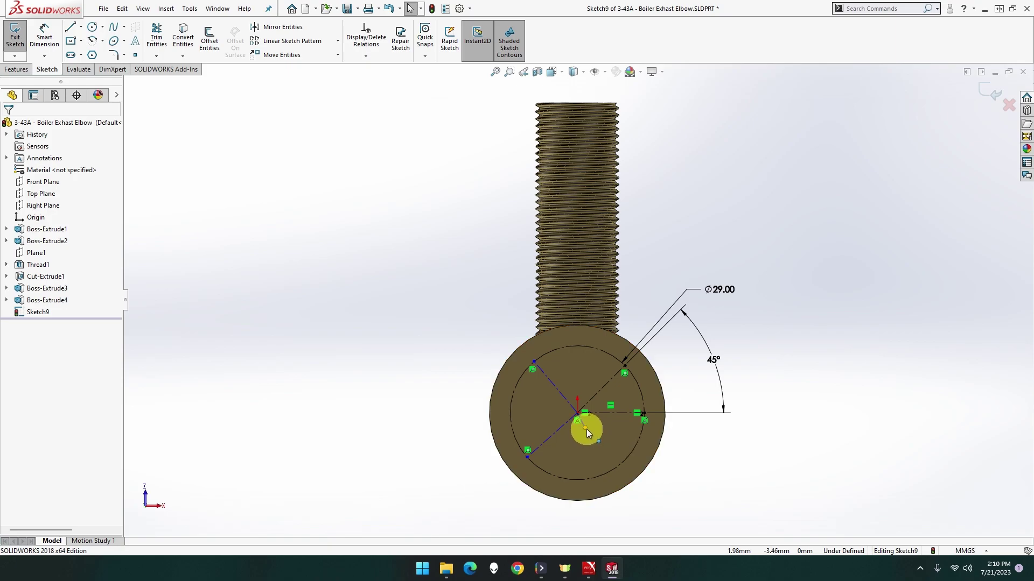
pyautogui.click(586, 429)
pyautogui.keyDown('ctrl'); pyautogui.click(616, 465); pyautogui.keyUp('ctrl')
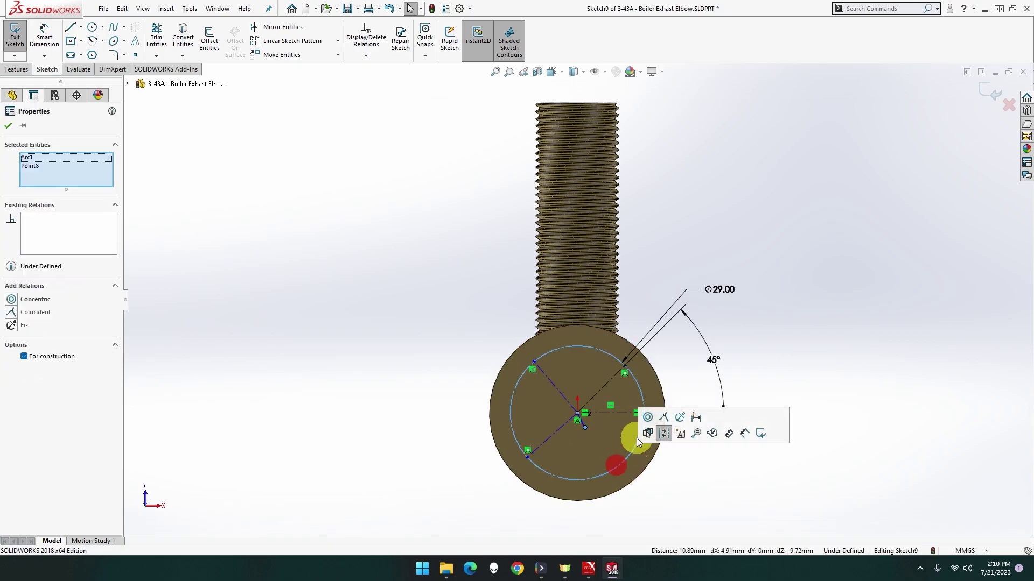
pyautogui.click(665, 417)
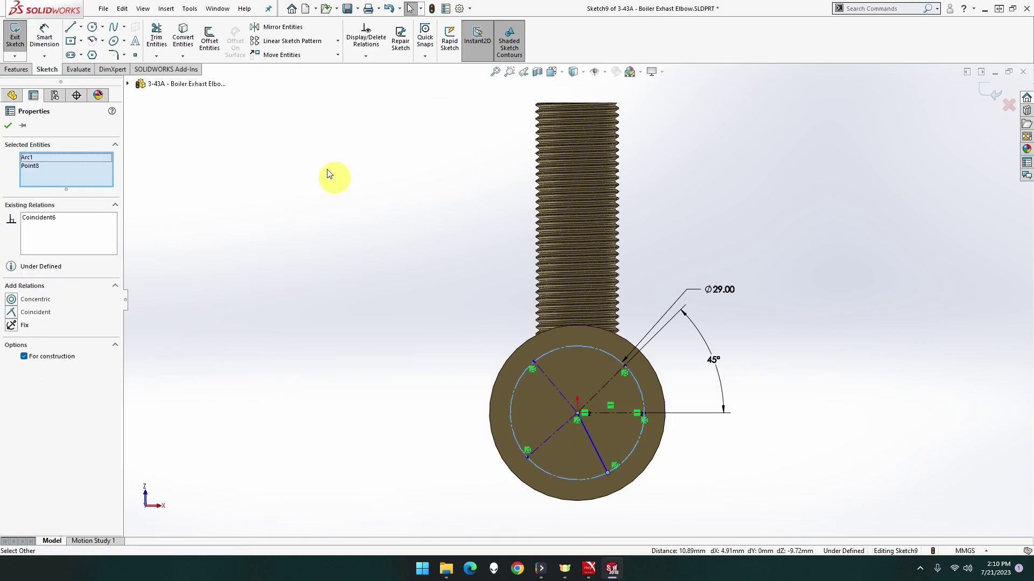
# Step: Set the angle between the two diagonals to 90°
pyautogui.click(44, 36)
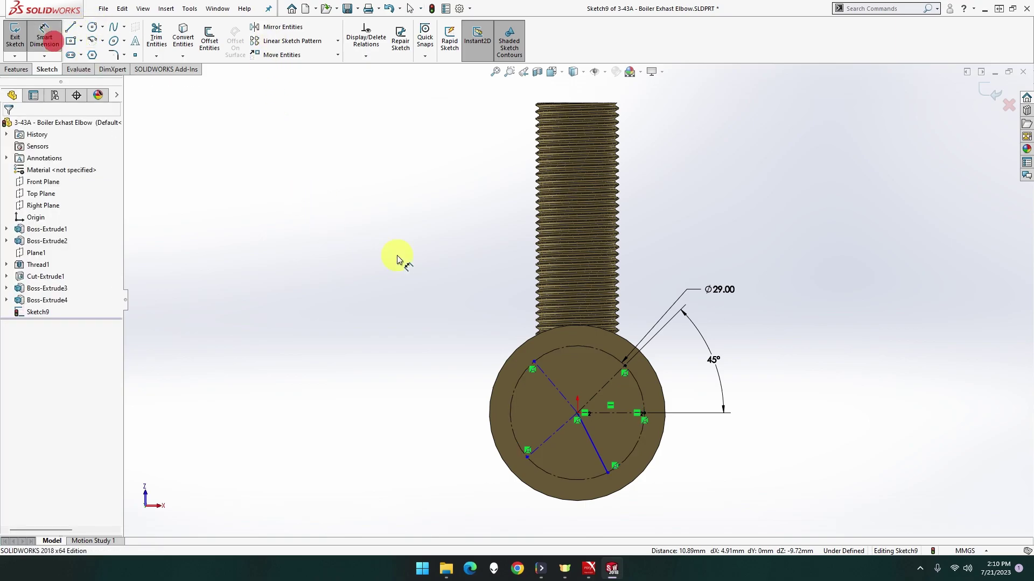
pyautogui.click(603, 393)
pyautogui.click(567, 401)
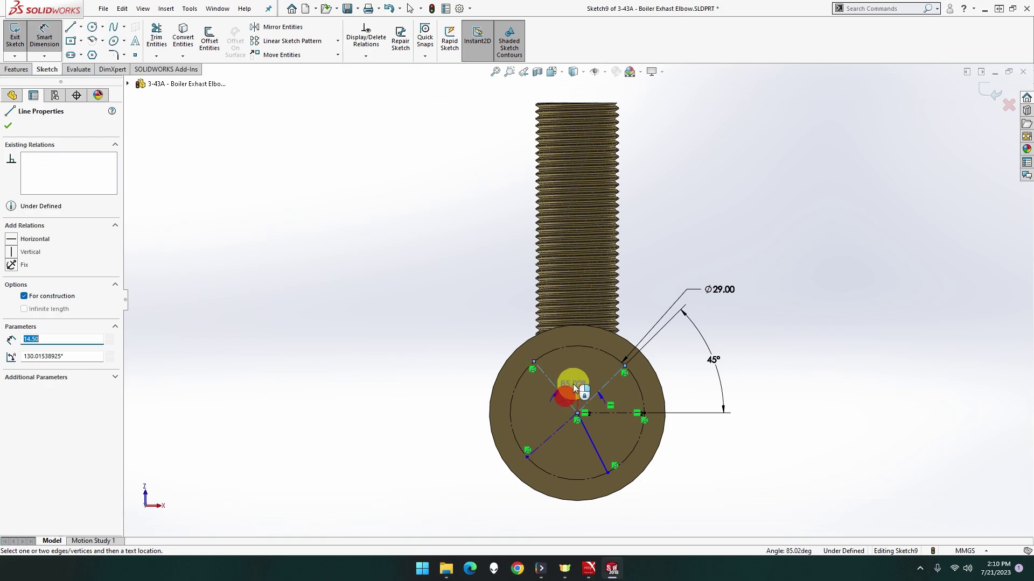
pyautogui.click(575, 391)
pyautogui.press('Escape')
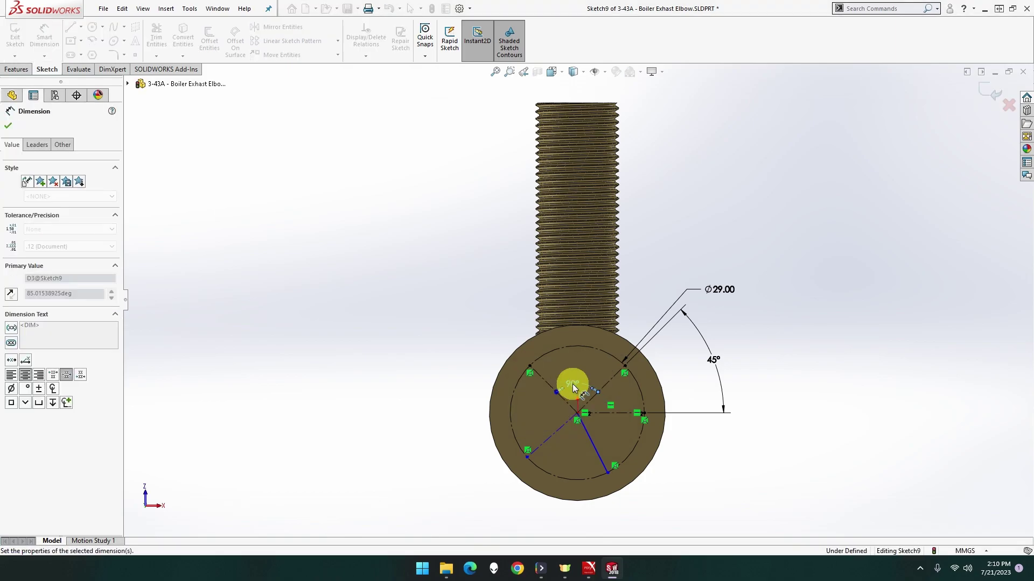
# Step: Make both pairs of opposite lines parallel
pyautogui.click(582, 428)
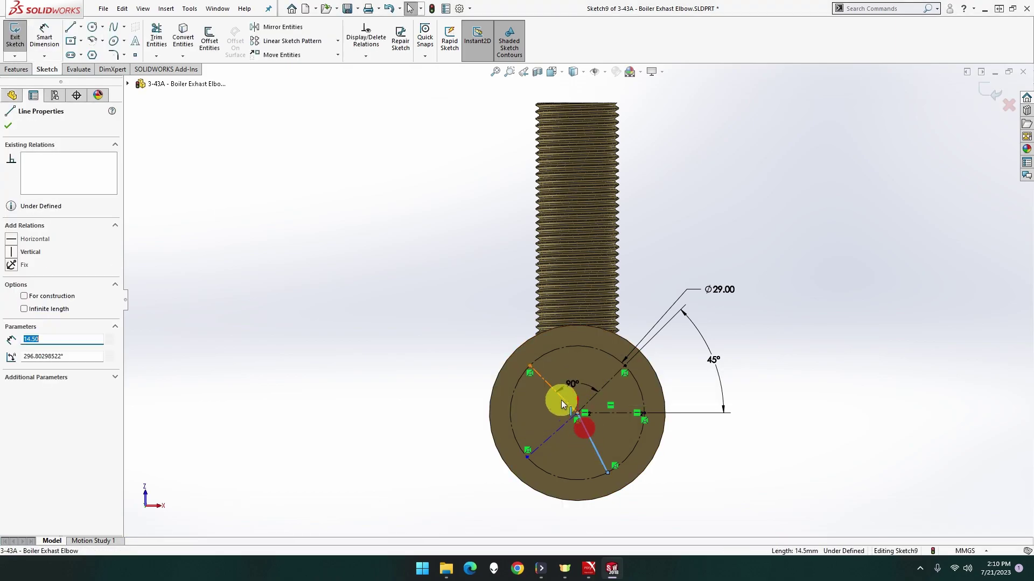
pyautogui.keyDown('ctrl'); pyautogui.click(561, 398); pyautogui.keyUp('ctrl')
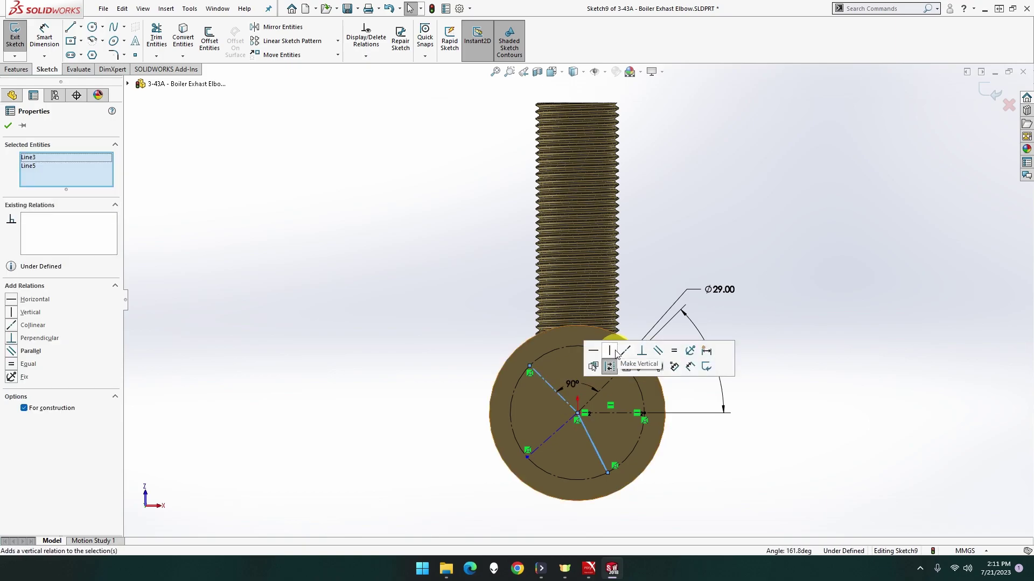
pyautogui.click(655, 352)
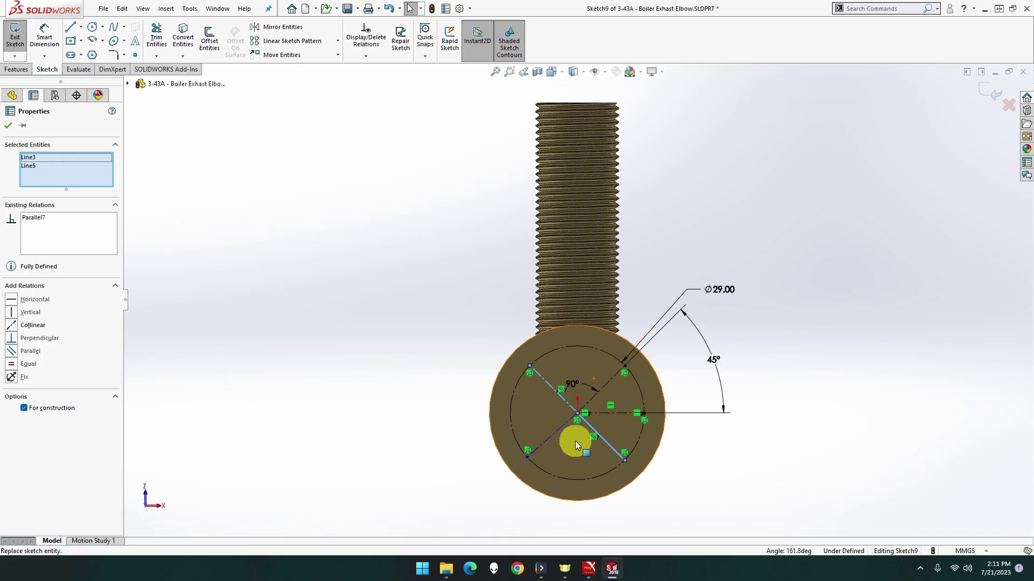
pyautogui.click(560, 429)
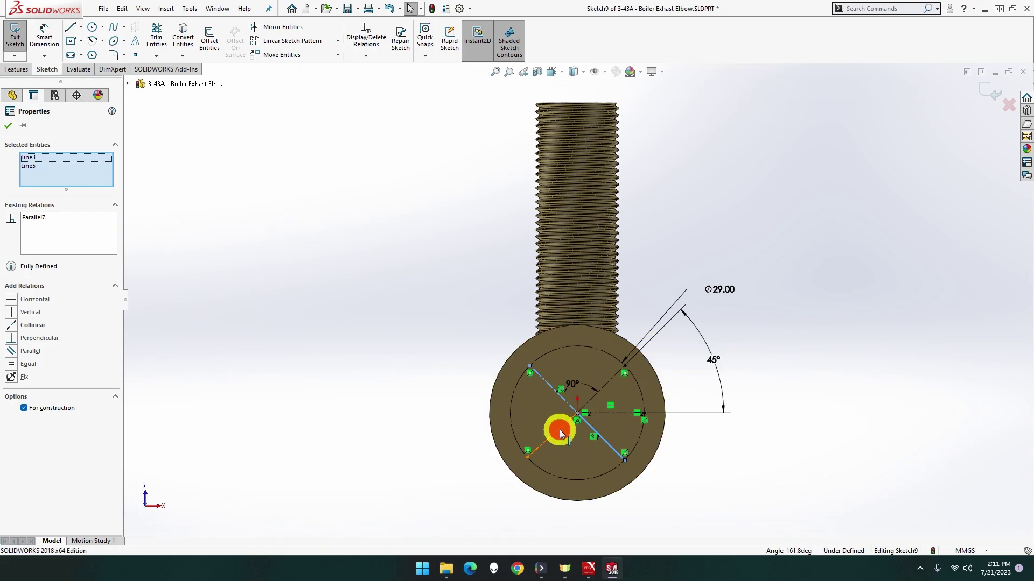
pyautogui.keyDown('ctrl'); pyautogui.click(585, 408); pyautogui.keyUp('ctrl')
pyautogui.click(681, 358)
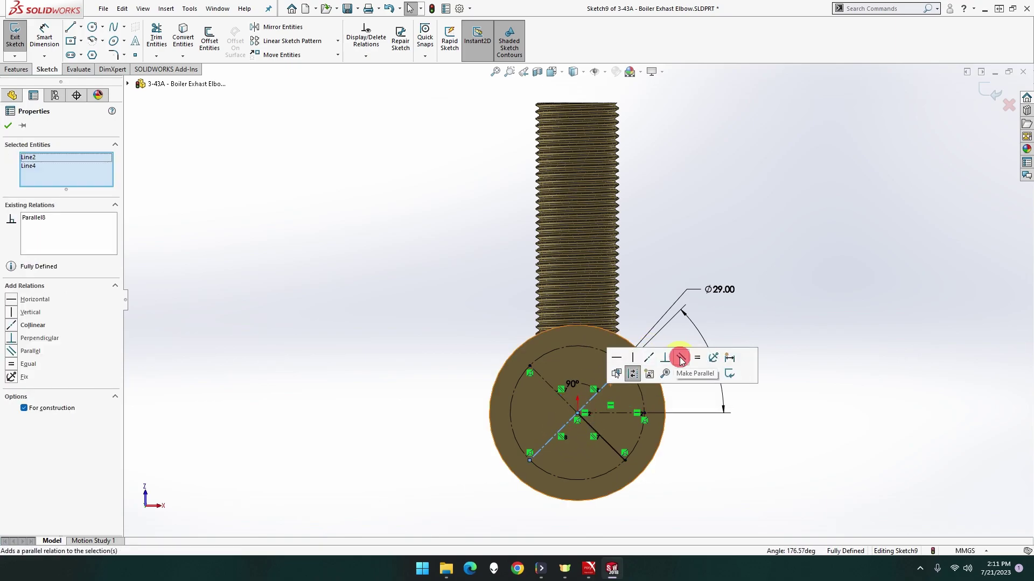
# Step: Draw four bolt-hole circles at the diagonal ends on the bolt circle
pyautogui.click(94, 31)
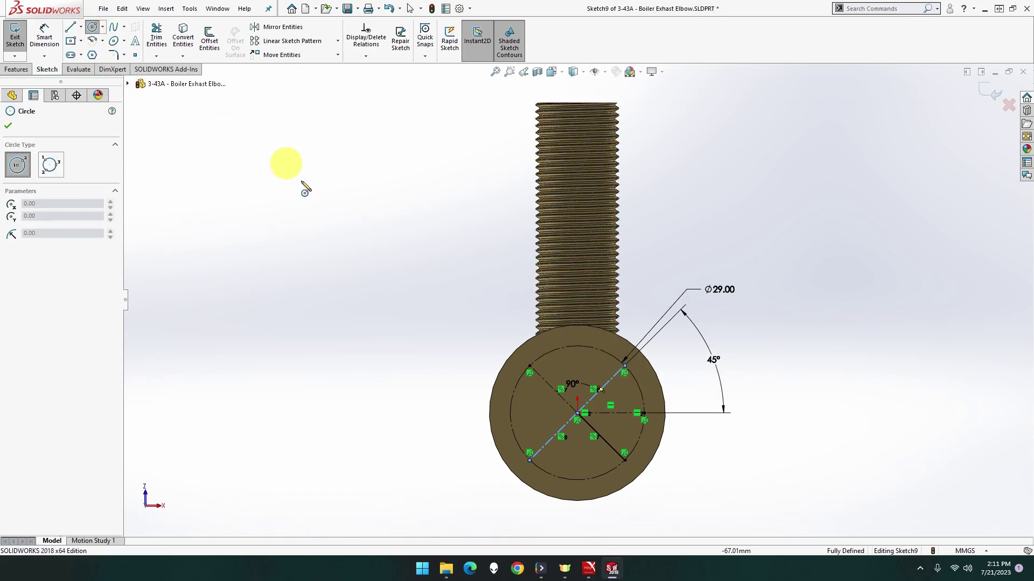
pyautogui.click(529, 366)
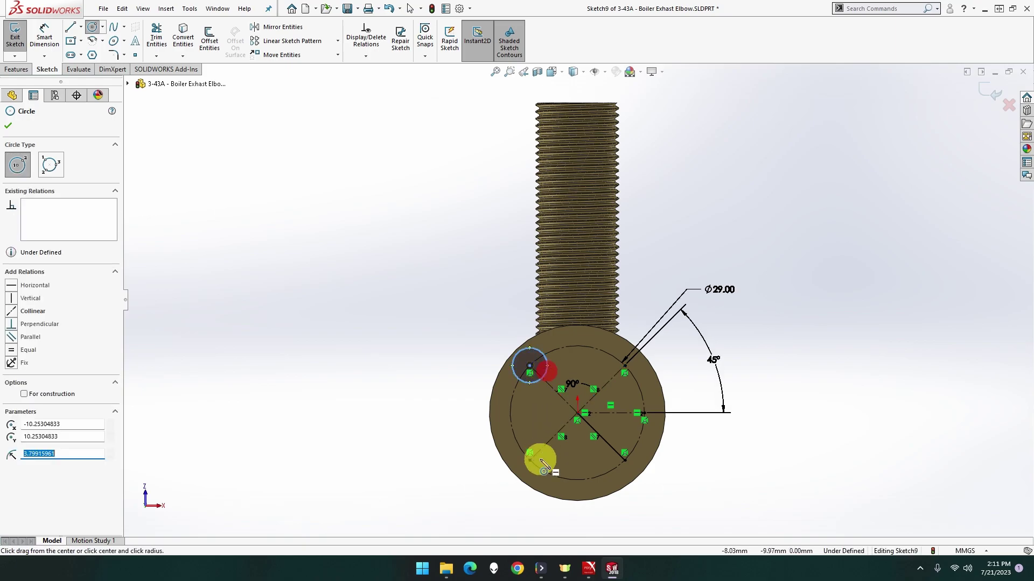
pyautogui.click(530, 460)
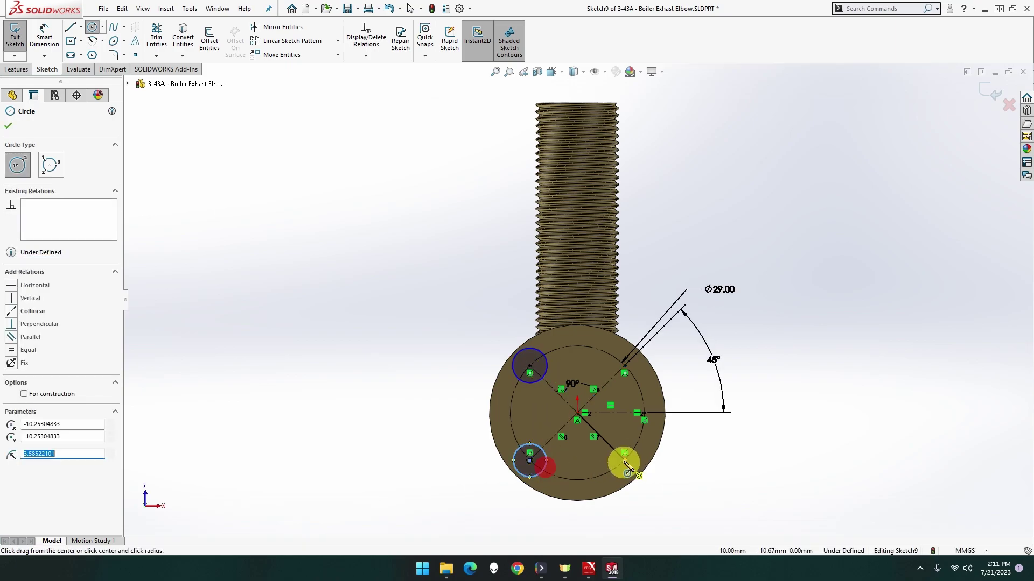
pyautogui.click(624, 461)
pyautogui.click(639, 477)
pyautogui.click(624, 366)
pyautogui.click(641, 364)
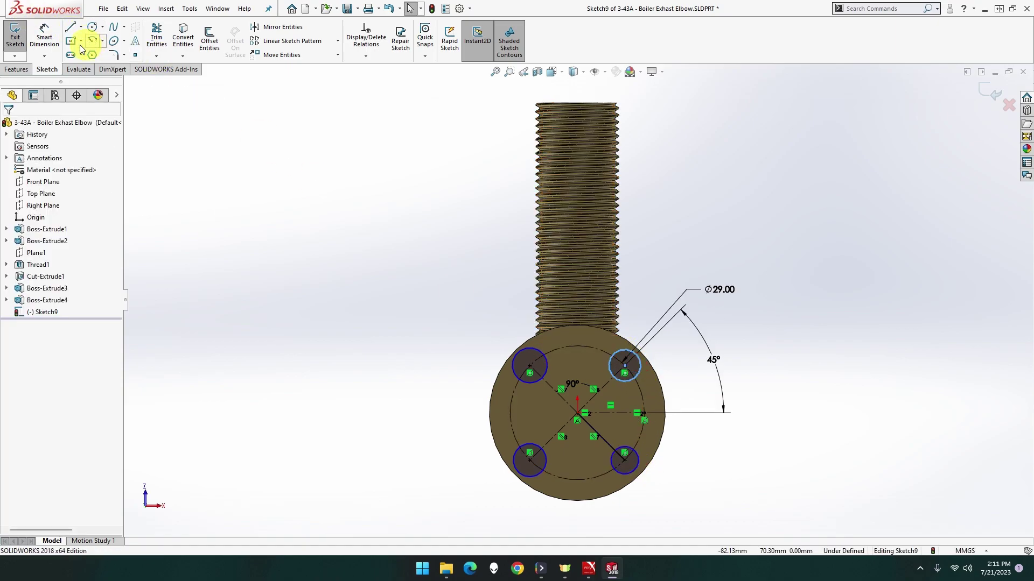
# Step: Dimension the upper-left bolt-hole circle to Ø4 mm
pyautogui.click(57, 47)
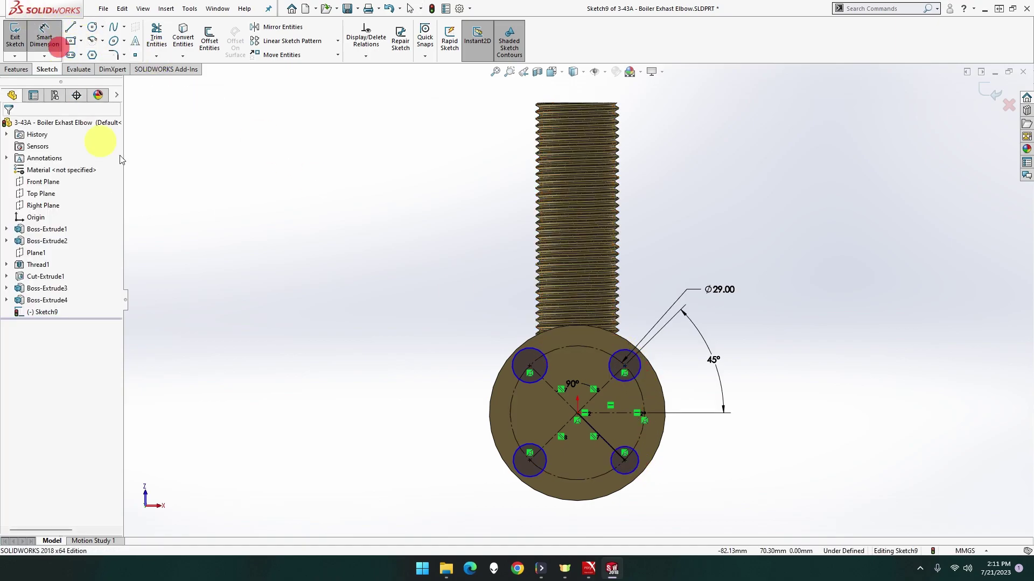
pyautogui.click(525, 349)
pyautogui.click(438, 306)
pyautogui.write('4')
pyautogui.press('Return')
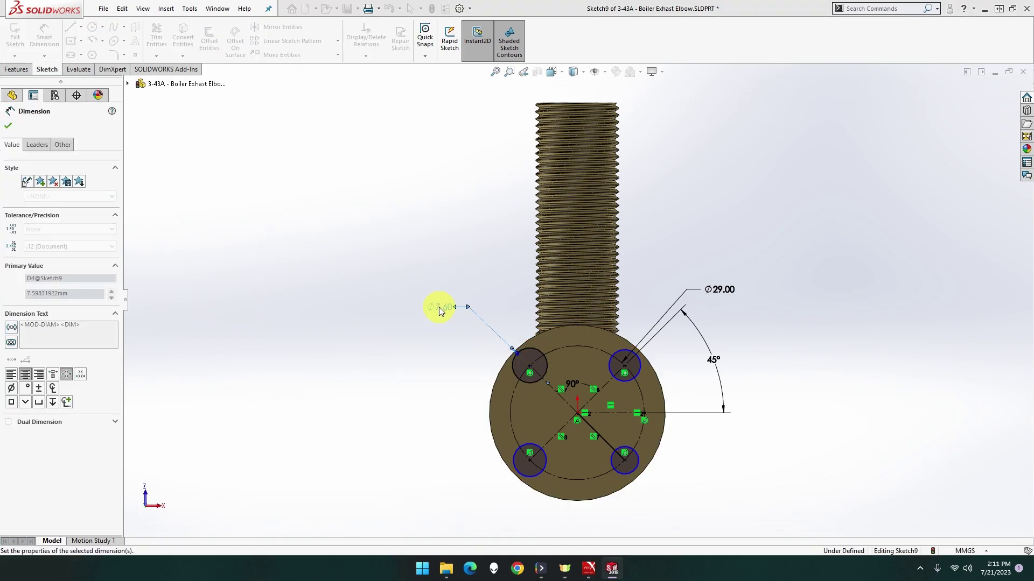
pyautogui.press('Escape')
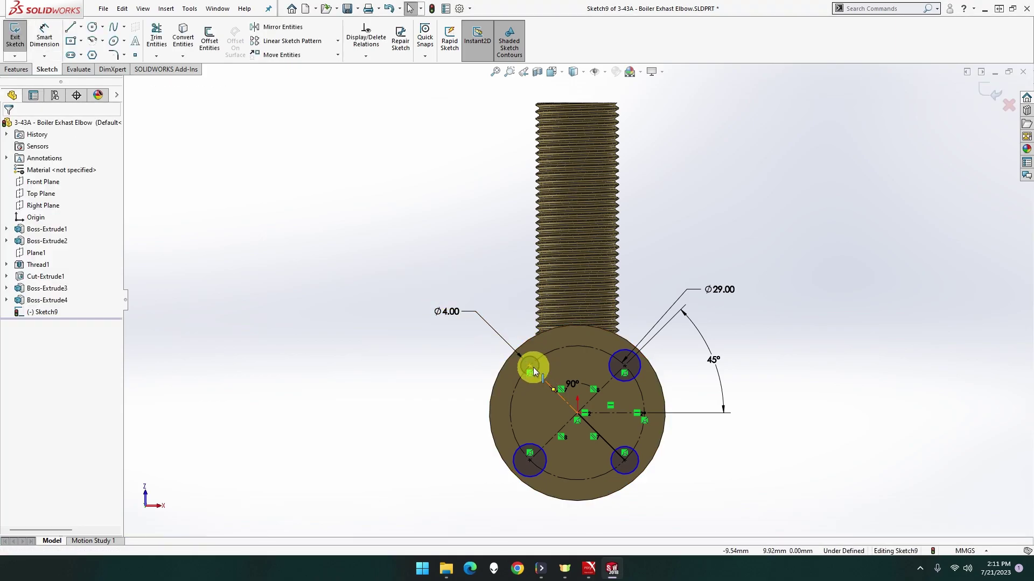
# Step: Make all four bolt-hole circles equal in size
pyautogui.click(535, 365)
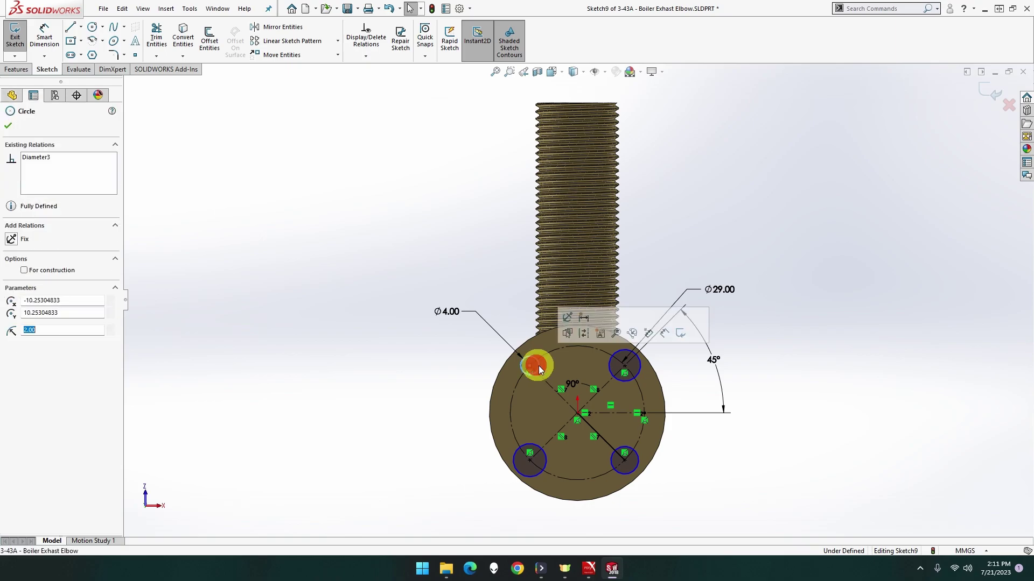
pyautogui.keyDown('ctrl'); pyautogui.click(613, 354); pyautogui.keyUp('ctrl')
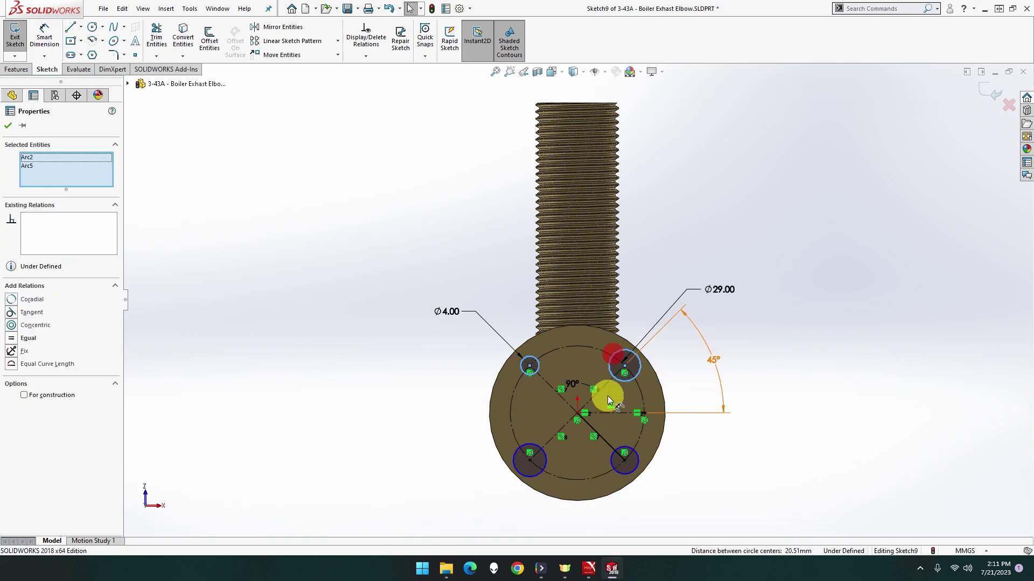
pyautogui.keyDown('ctrl'); pyautogui.click(628, 447); pyautogui.keyUp('ctrl')
pyautogui.keyDown('ctrl'); pyautogui.click(547, 459); pyautogui.keyUp('ctrl')
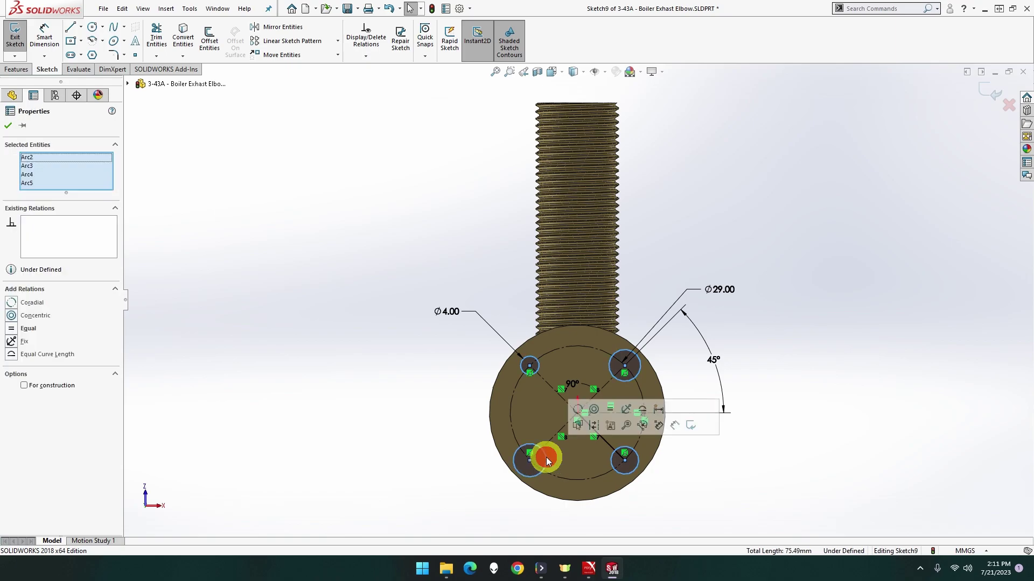
pyautogui.click(611, 409)
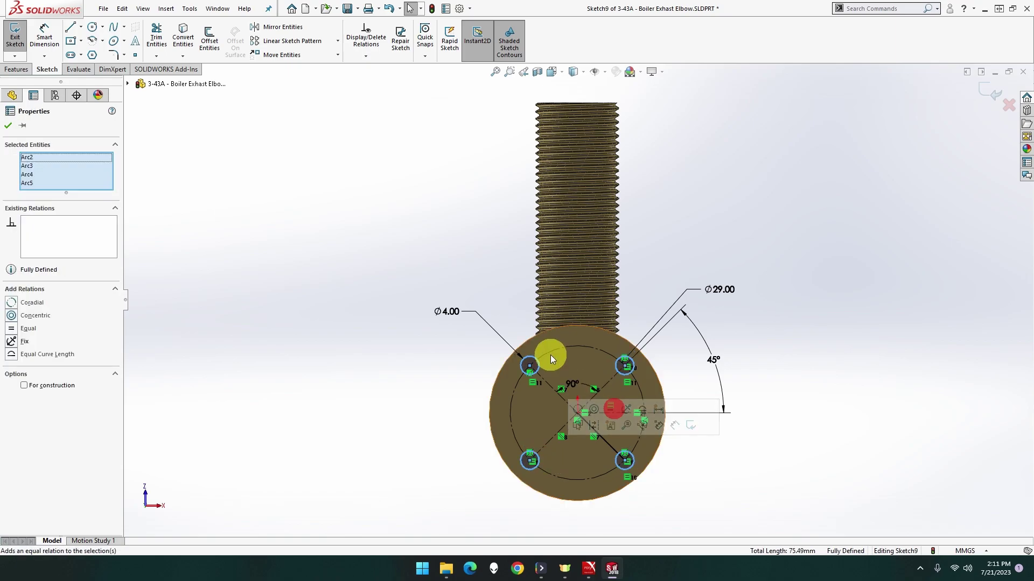
pyautogui.click(16, 70)
# Step: Set an Extruded Cut to Up To Next the flange face and accept it
pyautogui.click(159, 39)
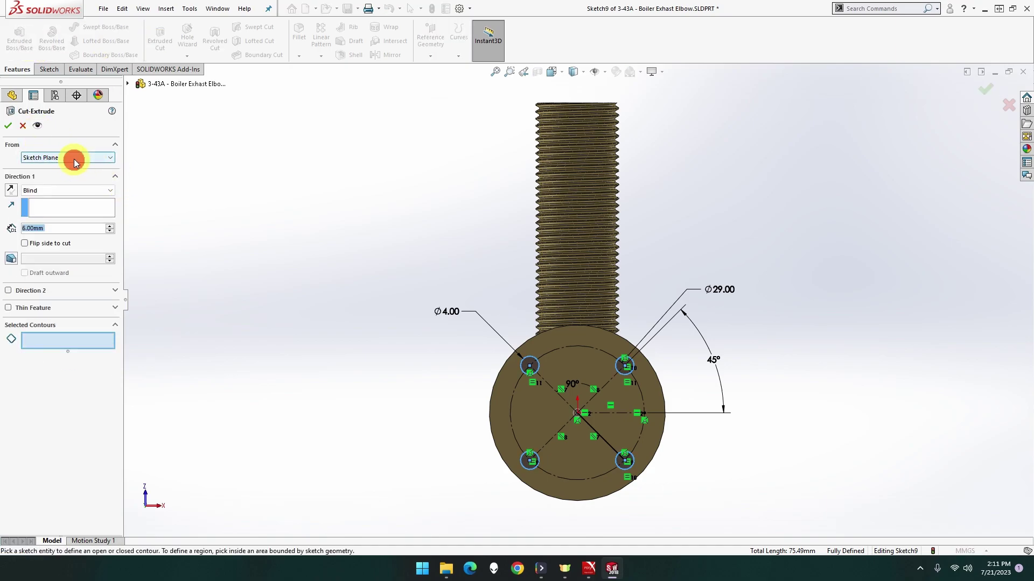
pyautogui.click(75, 162)
pyautogui.click(69, 190)
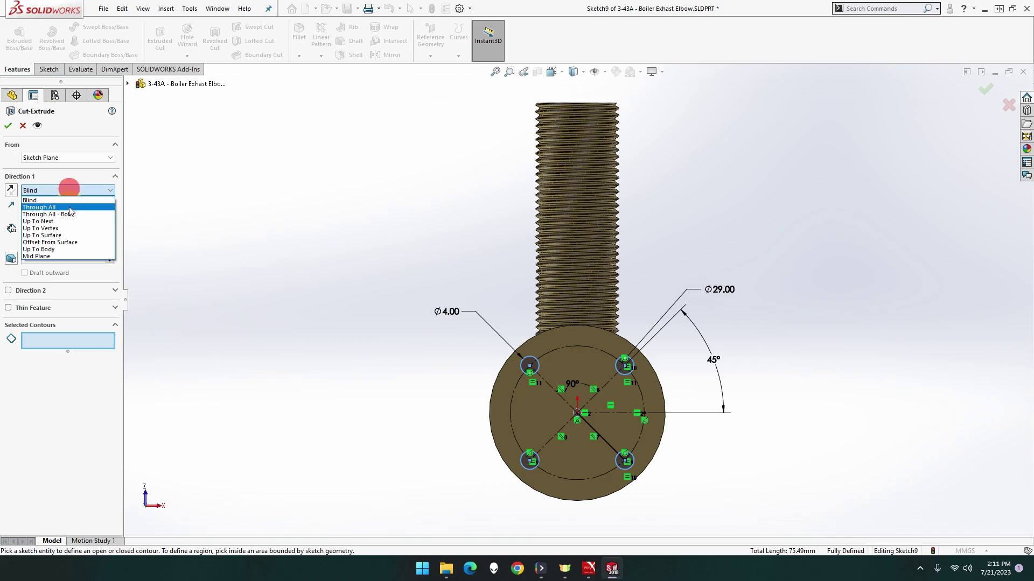
pyautogui.click(68, 225)
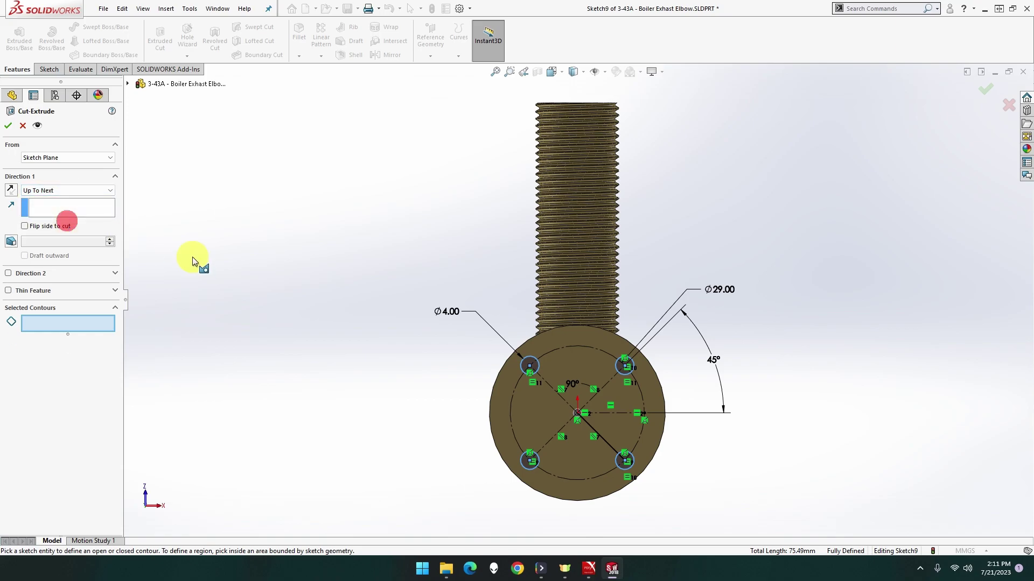
pyautogui.moveTo(194, 257)
pyautogui.mouseDown(button='middle')
pyautogui.moveTo(383, 293)
pyautogui.moveTo(358, 293)
pyautogui.mouseUp(button='middle')
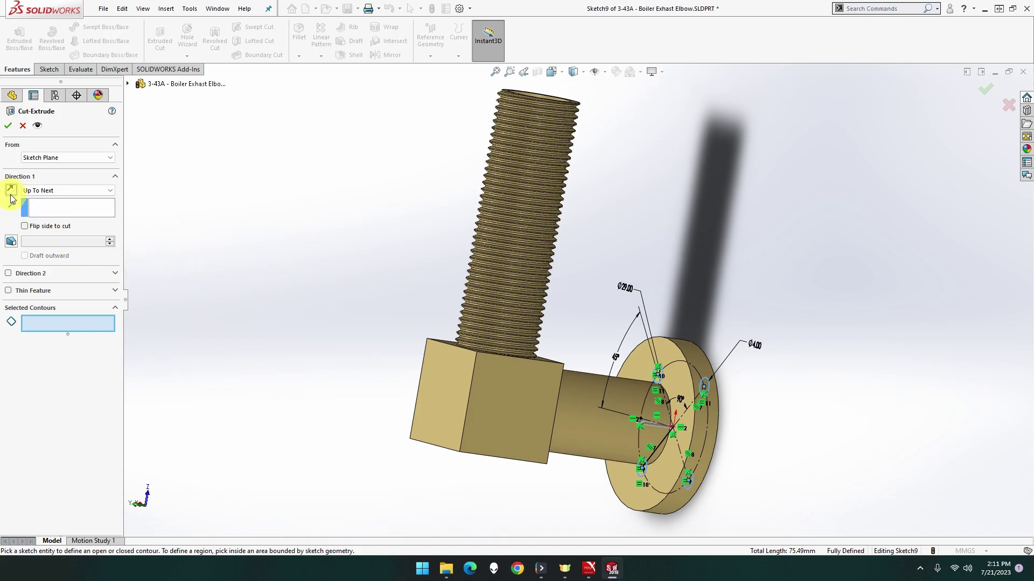
pyautogui.click(69, 208)
pyautogui.click(655, 353)
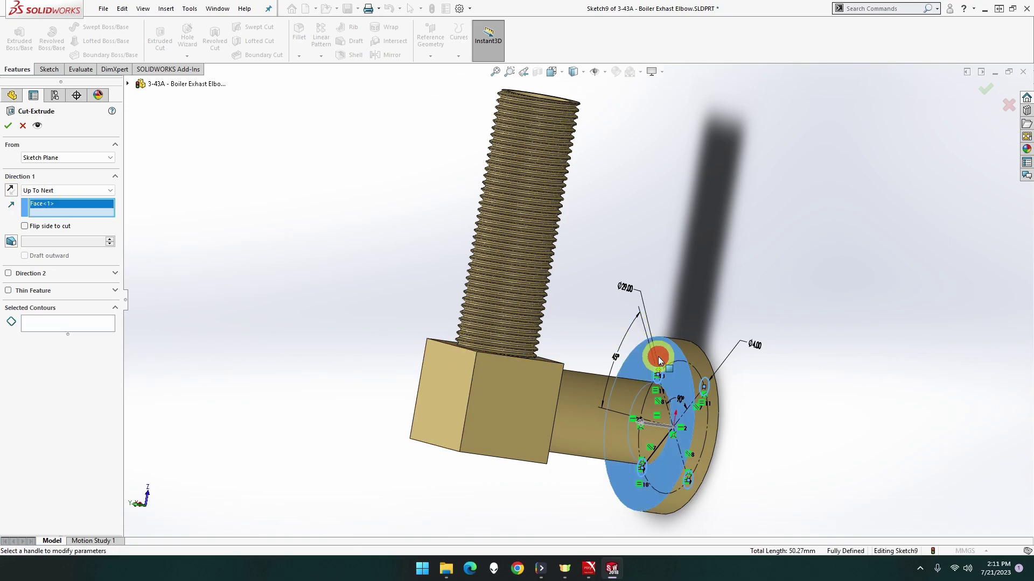
pyautogui.click(9, 126)
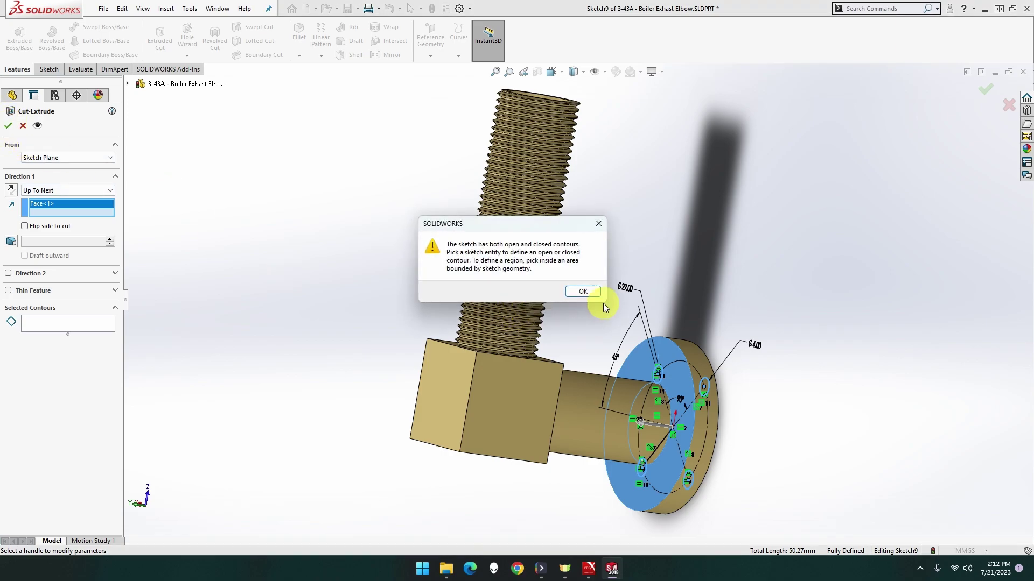
# Step: Dismiss the contour warning and cancel the cut, returning to Sketch9
pyautogui.click(590, 293)
pyautogui.moveTo(601, 343); pyautogui.dragTo(463, 317, button='middle')
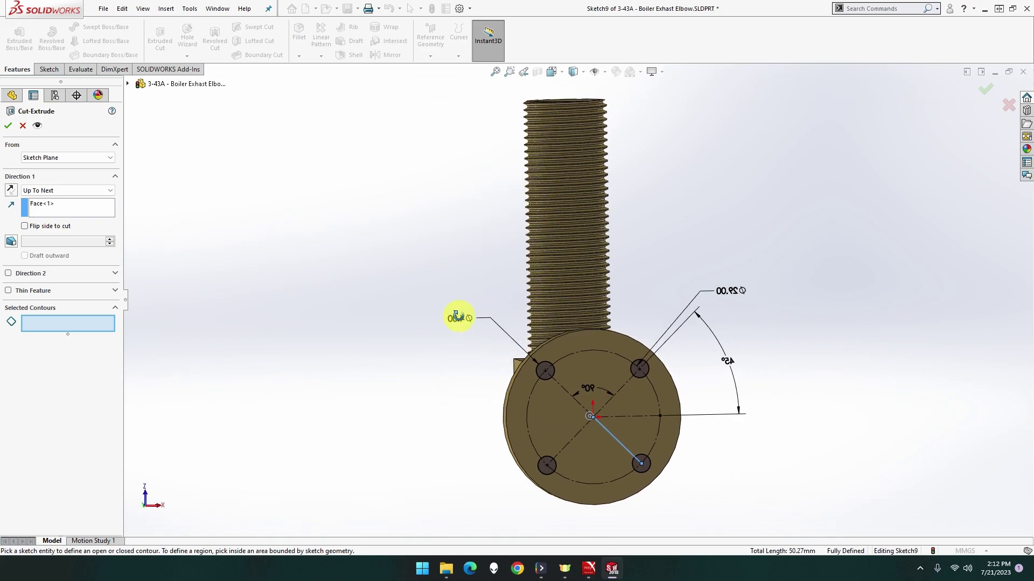
pyautogui.moveTo(462, 317); pyautogui.dragTo(558, 432, button='middle')
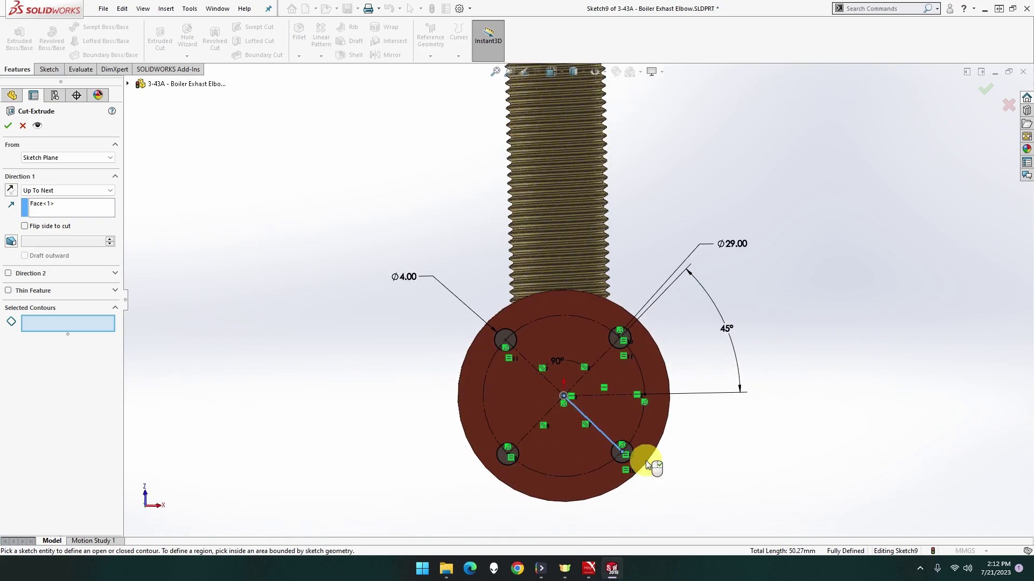
pyautogui.scroll(-4, 670, 454)
pyautogui.rightClick(670, 454)
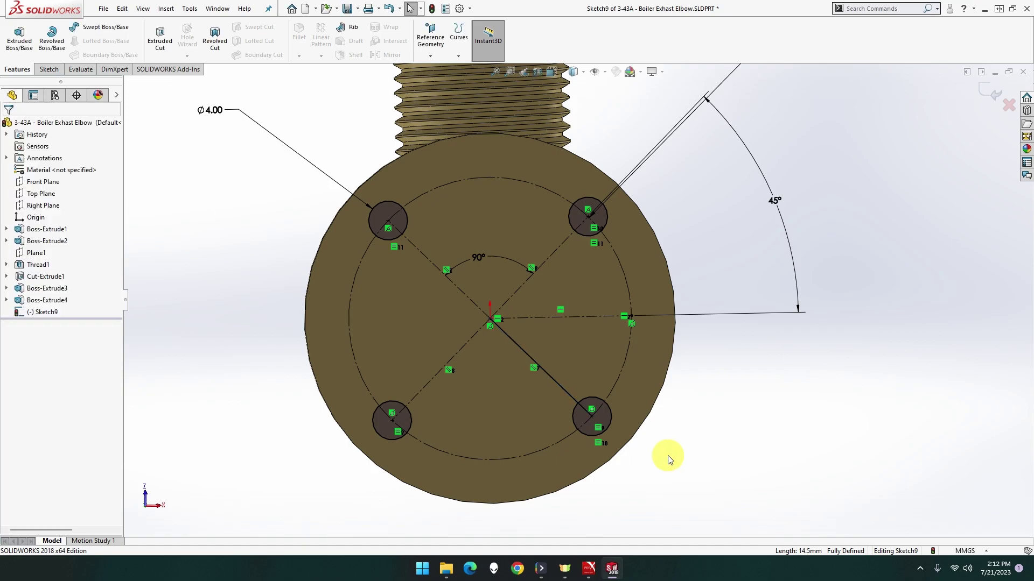
# Step: Convert the centre-to-lower-right line into construction geometry
pyautogui.click(566, 392)
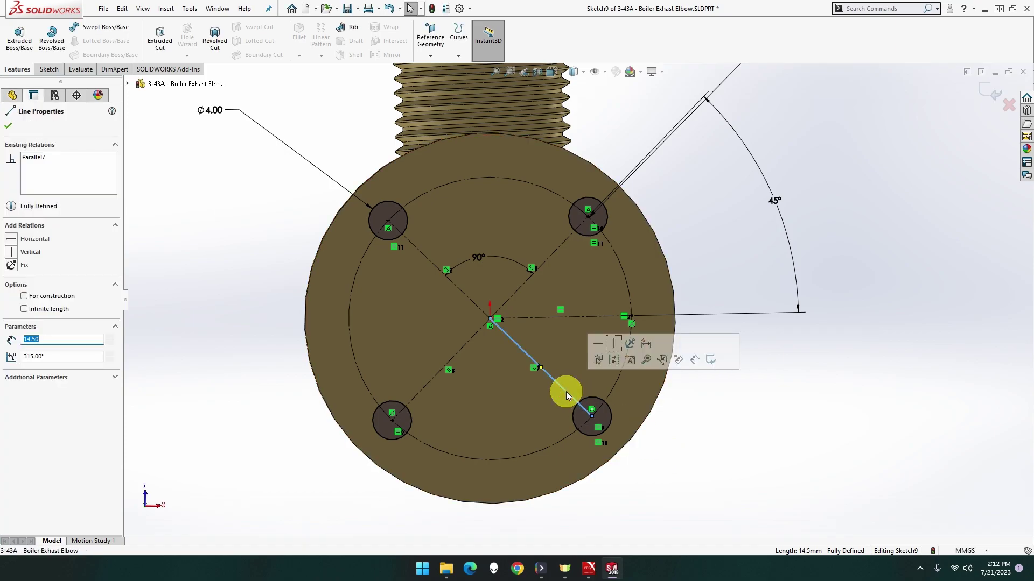
pyautogui.click(44, 300)
pyautogui.click(282, 304)
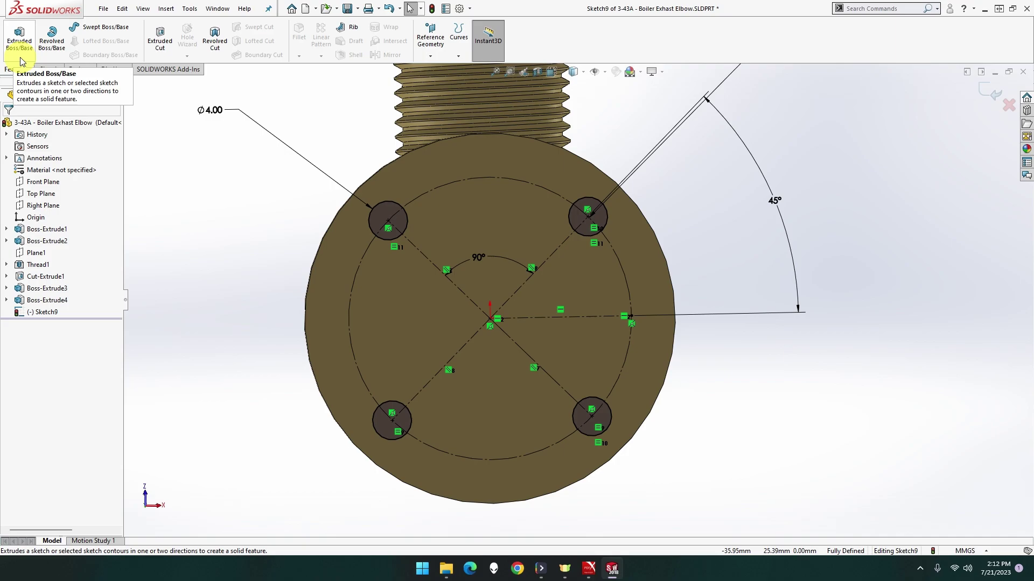
# Step: Cut the four Ø4 bolt holes Up To Next the flange face as Cut-Extrude2
pyautogui.click(156, 41)
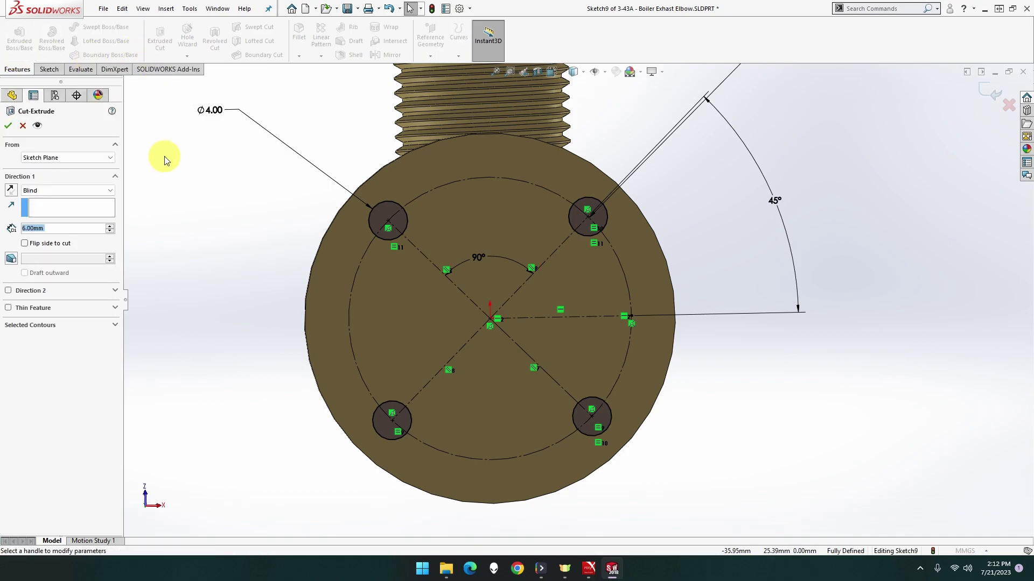
pyautogui.moveTo(184, 226); pyautogui.dragTo(356, 276, button='middle')
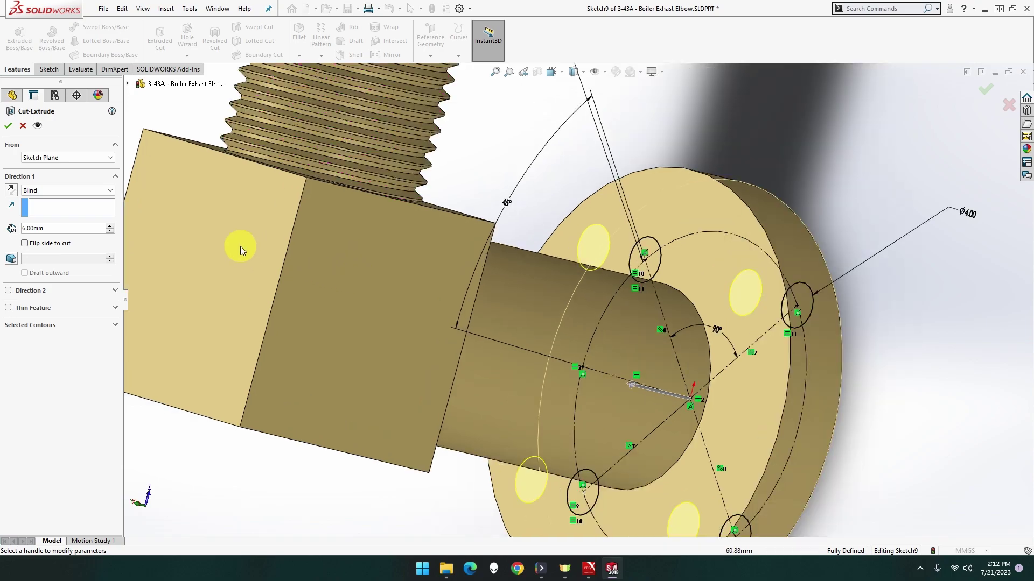
pyautogui.click(69, 190)
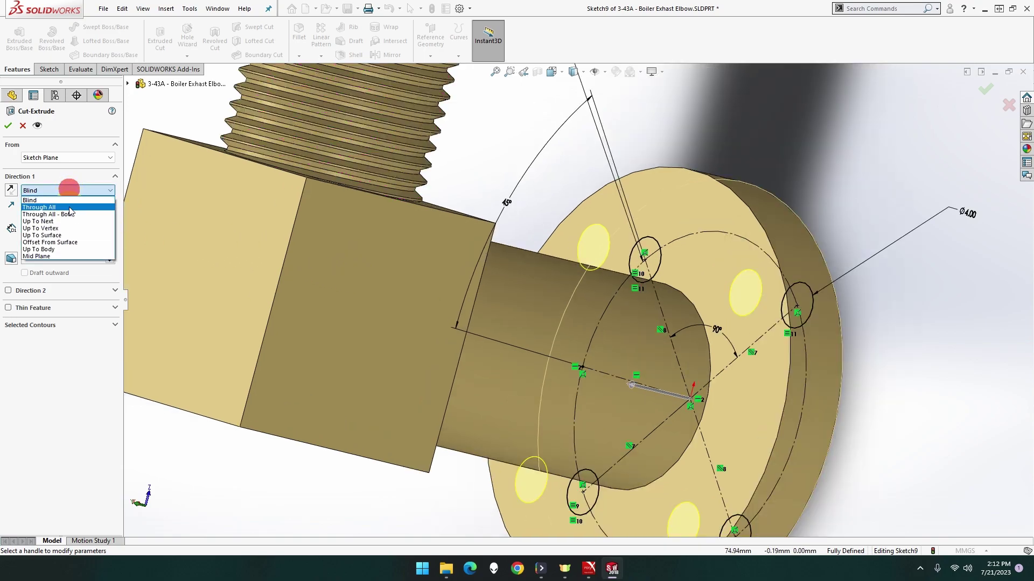
pyautogui.click(72, 223)
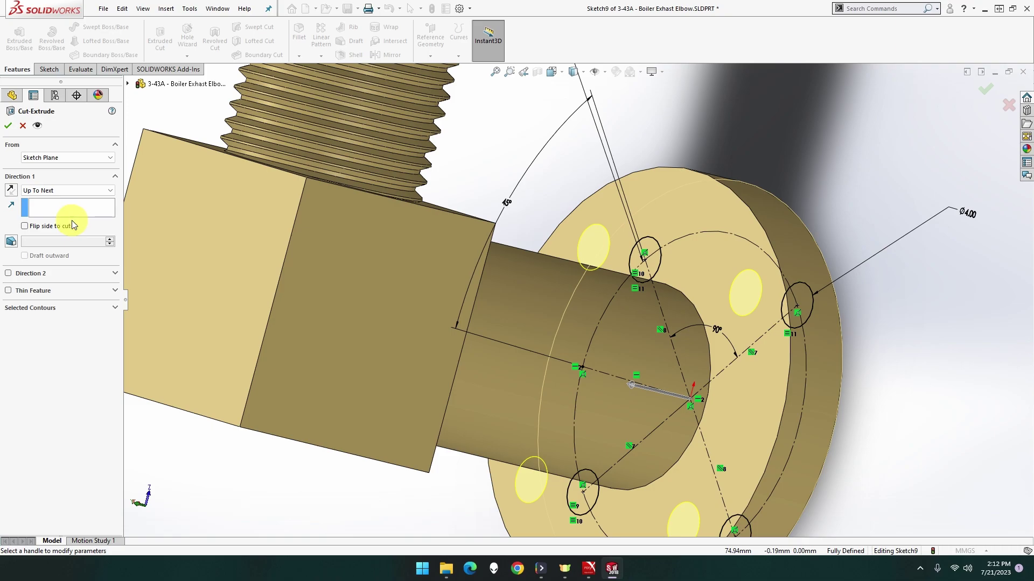
pyautogui.click(658, 197)
pyautogui.click(76, 218)
pyautogui.click(653, 197)
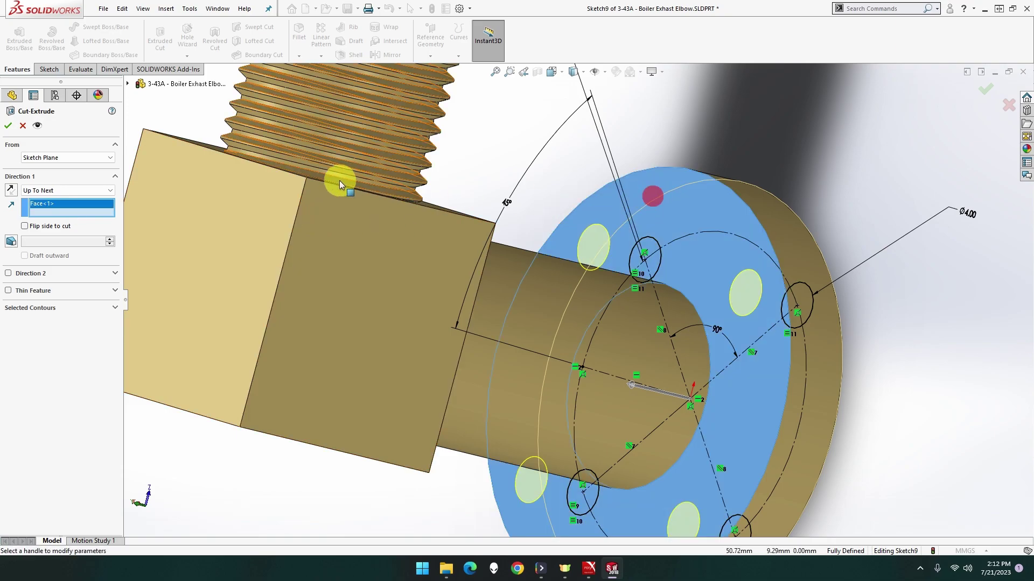
pyautogui.click(9, 129)
pyautogui.moveTo(612, 244)
pyautogui.mouseDown(button='middle')
pyautogui.moveTo(704, 300)
pyautogui.moveTo(692, 276)
pyautogui.moveTo(630, 231)
pyautogui.moveTo(525, 224)
pyautogui.moveTo(502, 212)
pyautogui.mouseUp(button='middle')
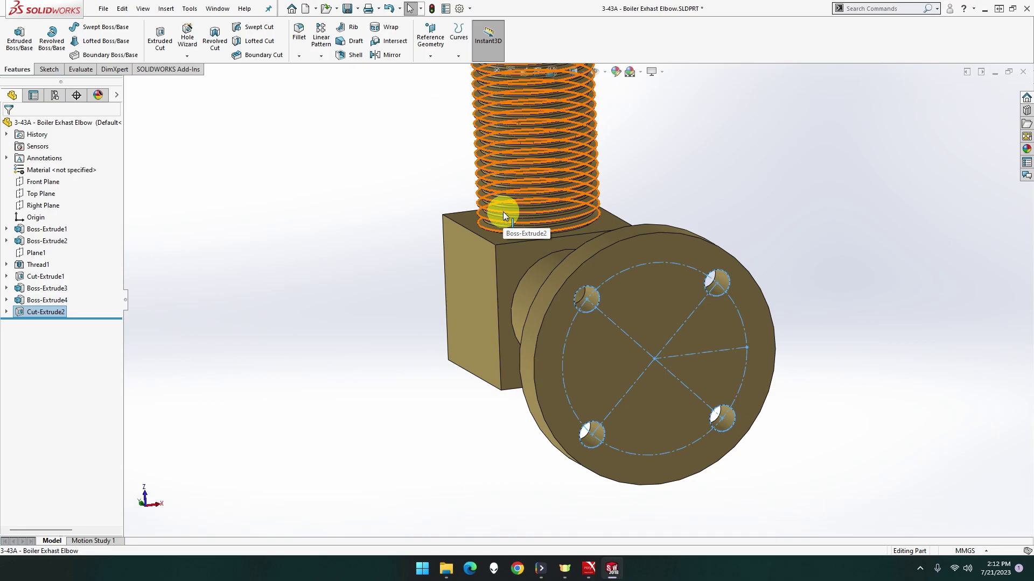
# Step: Start a sketch on the flange's outer face with a circle at the origin
pyautogui.click(827, 300)
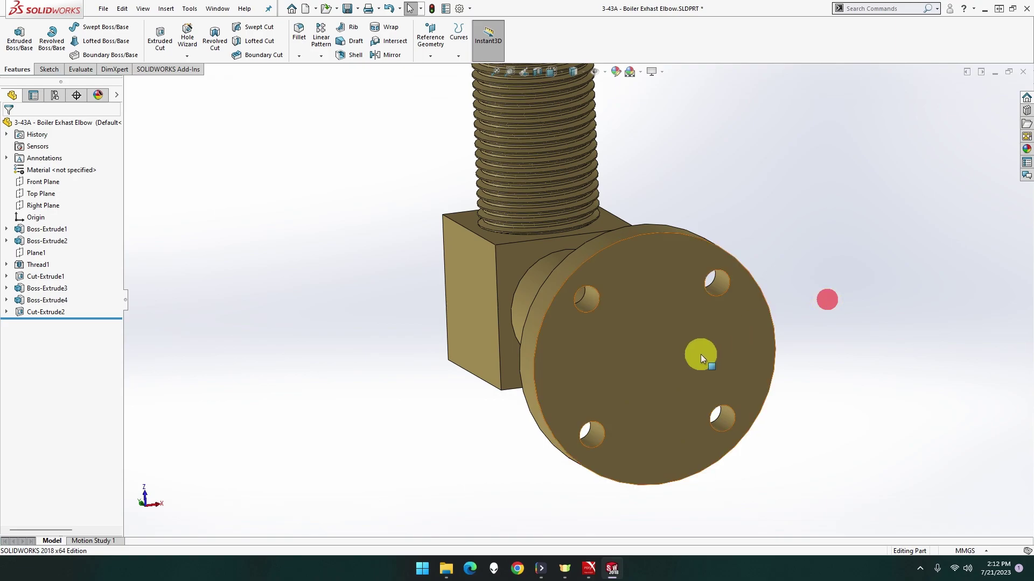
pyautogui.rightClick(652, 362)
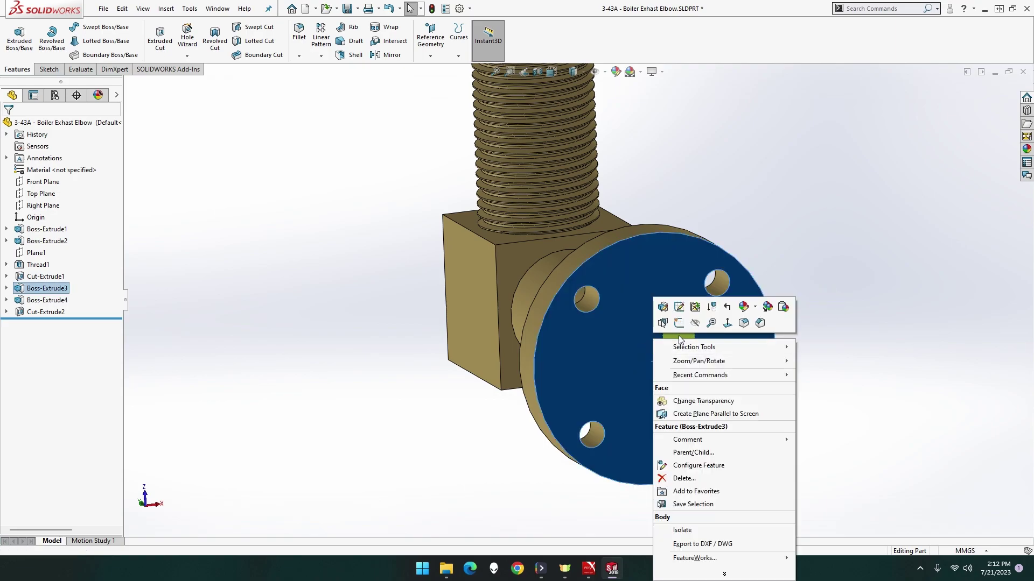
pyautogui.click(679, 322)
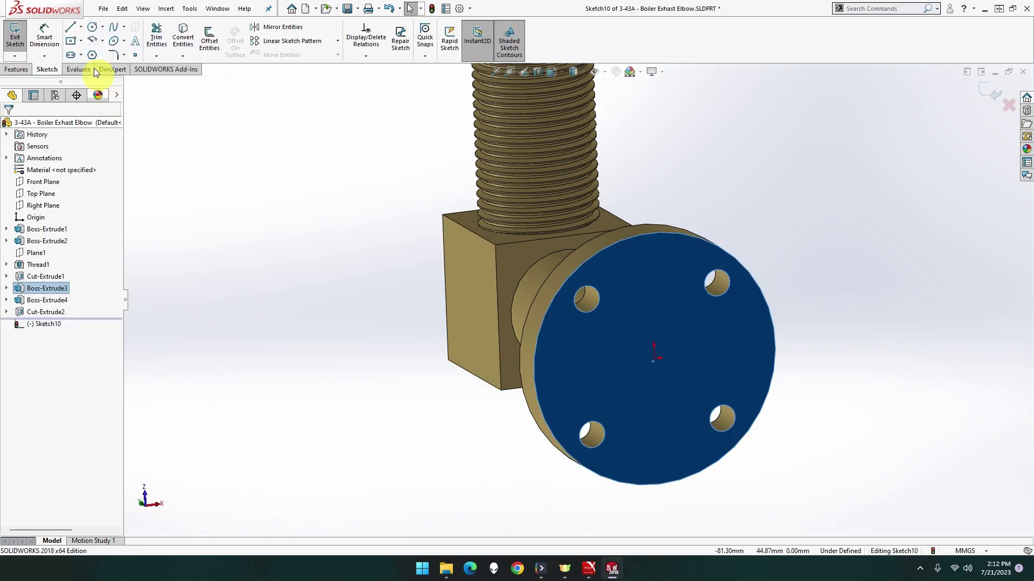
pyautogui.click(43, 35)
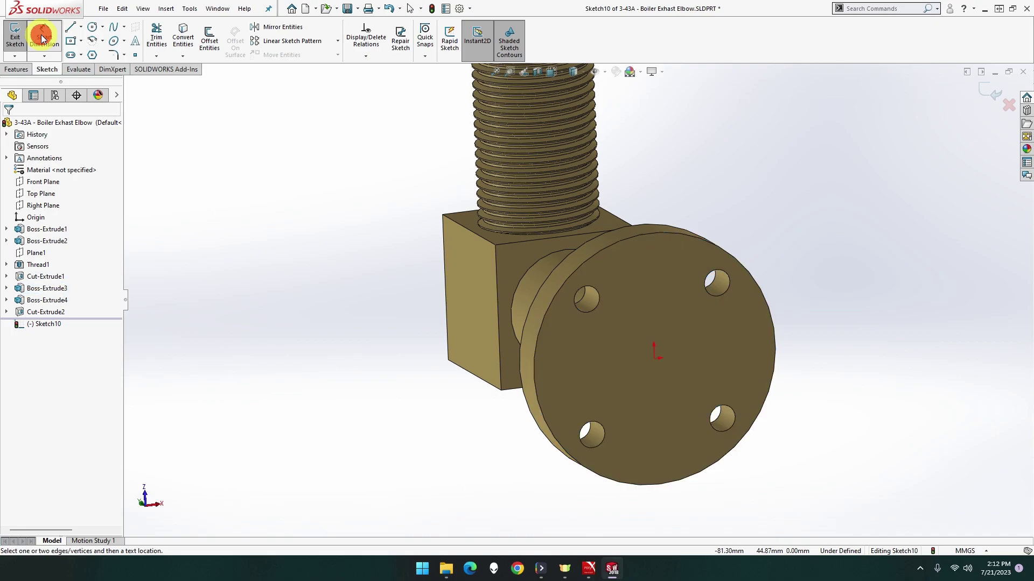
pyautogui.click(93, 27)
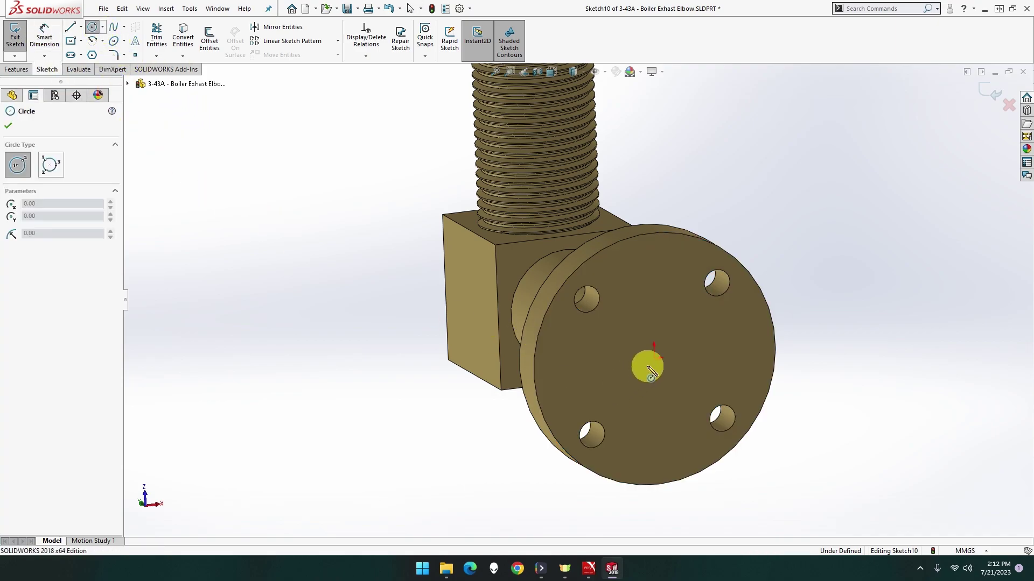
pyautogui.click(655, 356)
pyautogui.click(717, 403)
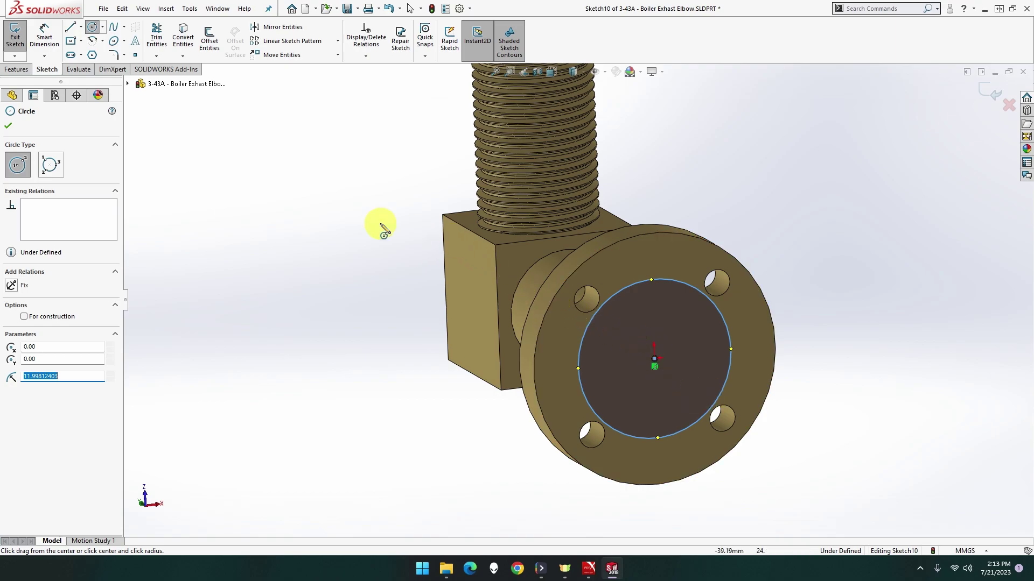
# Step: Dimension the circle's diameter to 14 mm
pyautogui.click(45, 38)
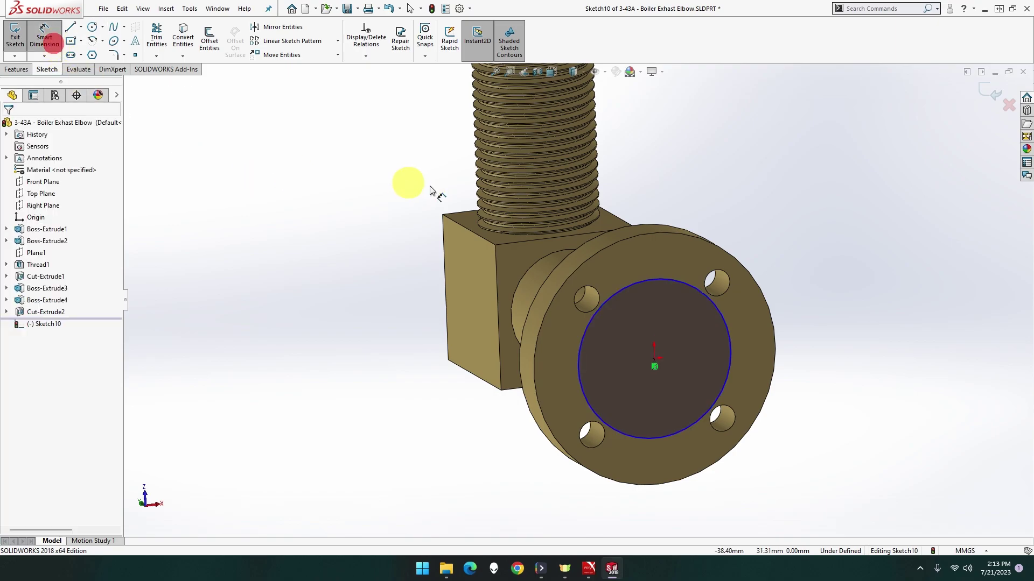
pyautogui.click(652, 281)
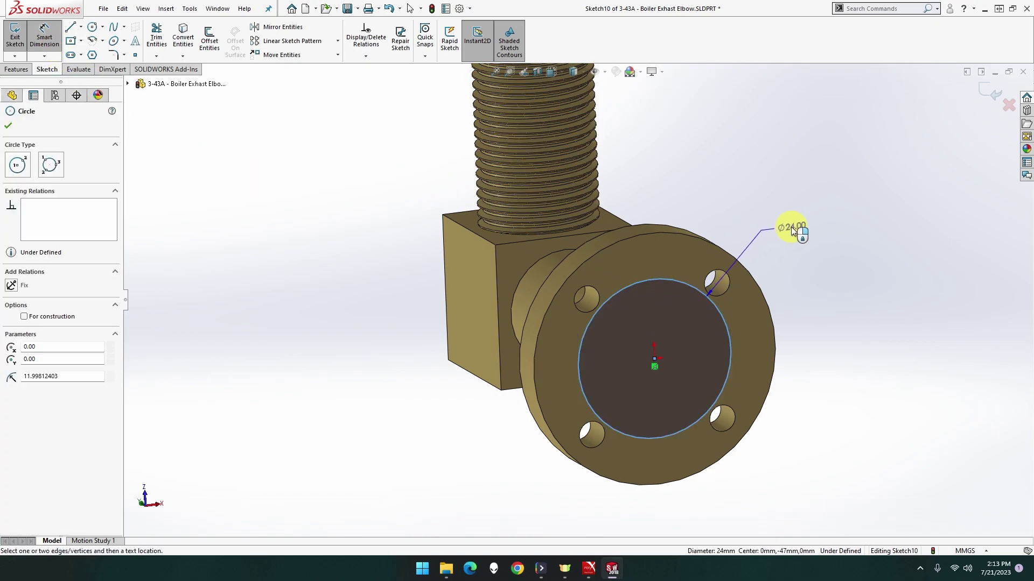
pyautogui.click(791, 227)
pyautogui.write('14')
pyautogui.press('Return')
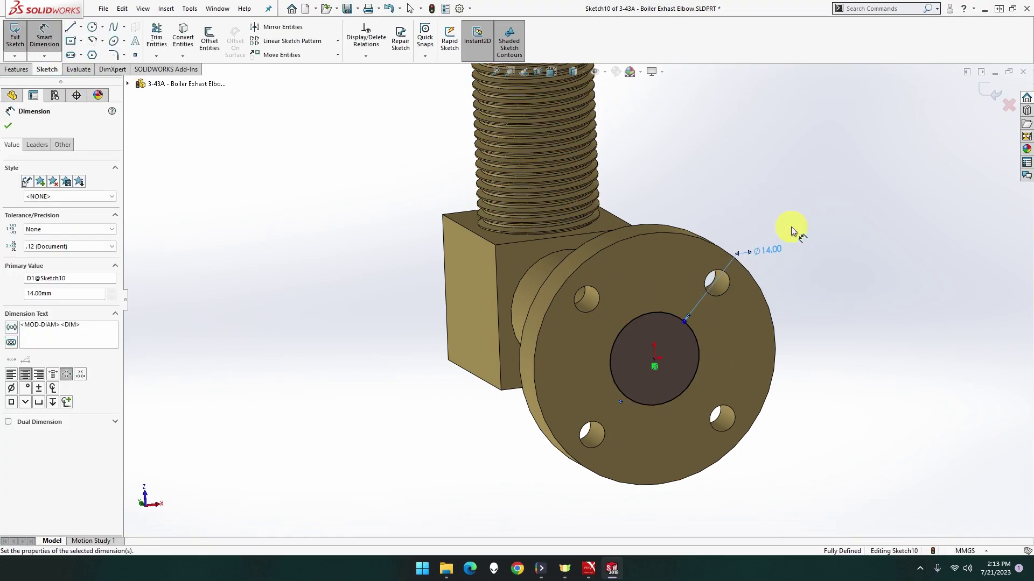
pyautogui.moveTo(376, 254)
pyautogui.mouseDown(button='middle')
pyautogui.moveTo(313, 327)
pyautogui.moveTo(309, 505)
pyautogui.mouseUp(button='middle')
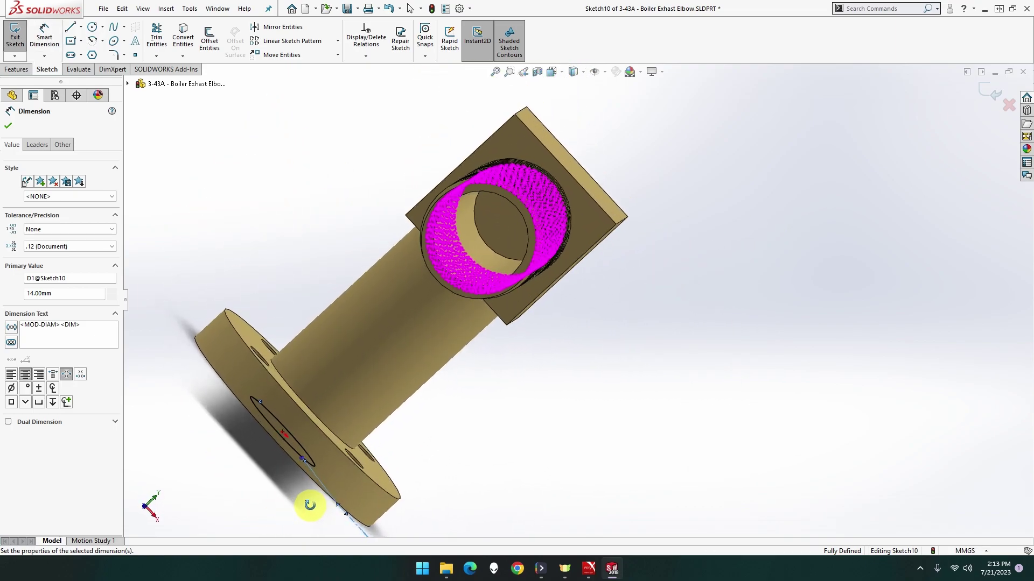
# Step: Start an extruded cut on the Ø14 flange circle, trying different end conditions
pyautogui.click(16, 75)
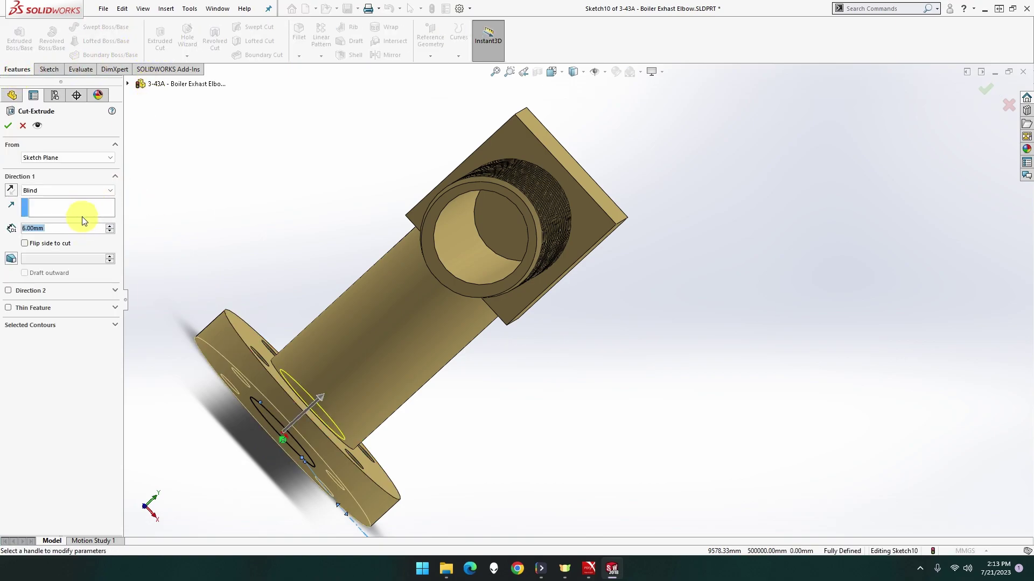
pyautogui.click(81, 191)
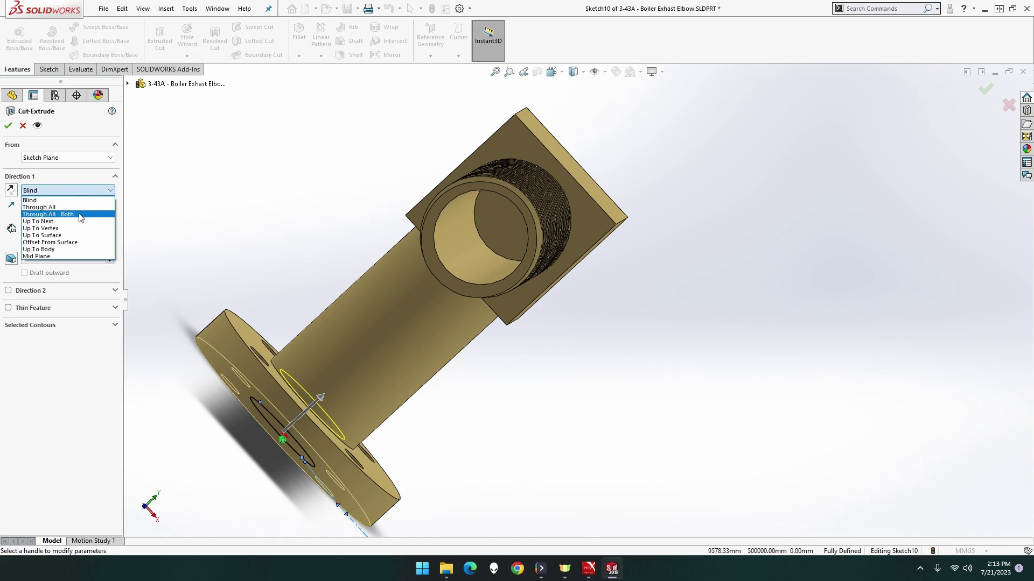
pyautogui.click(76, 234)
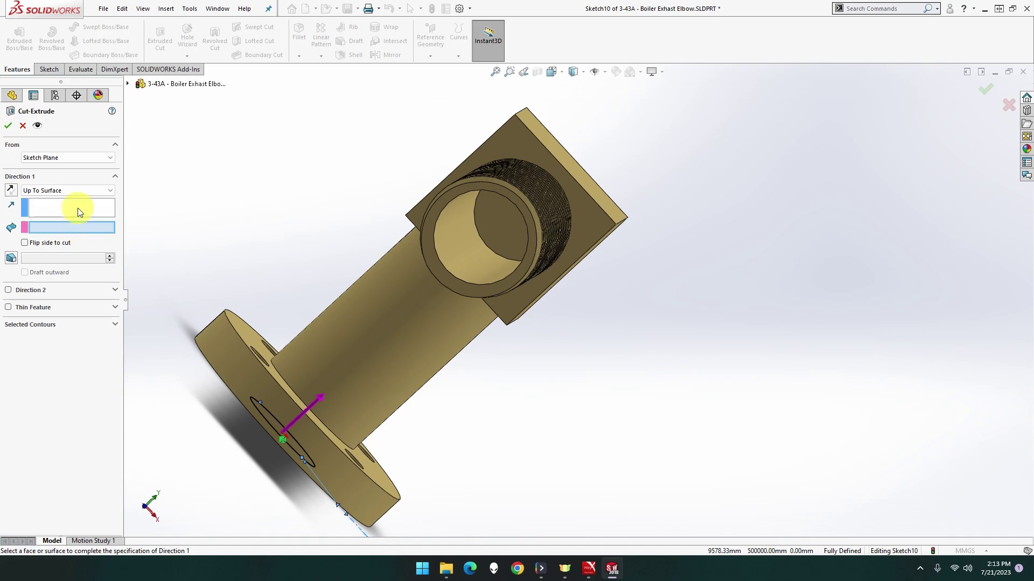
pyautogui.click(76, 189)
pyautogui.click(74, 223)
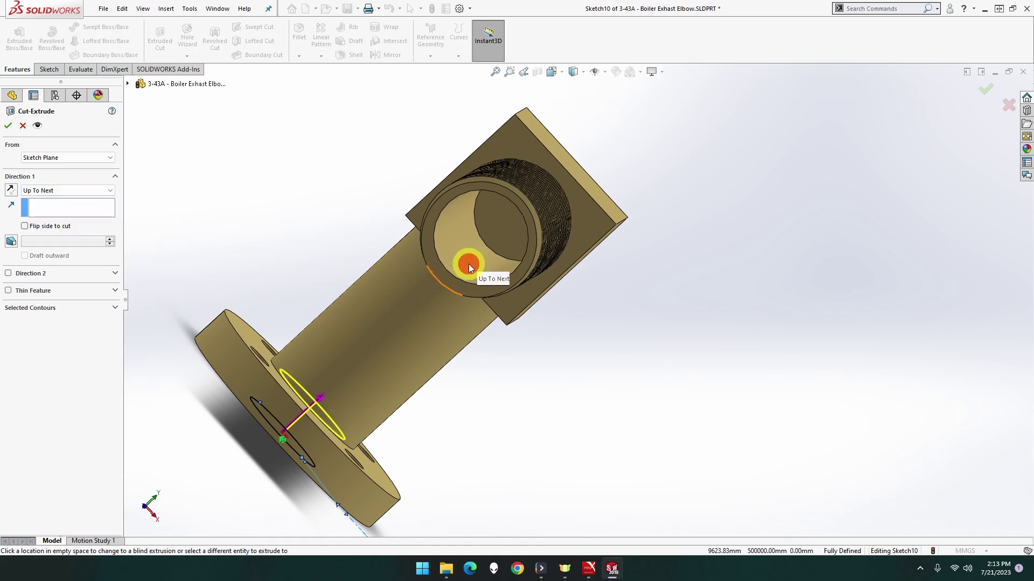
pyautogui.click(468, 264)
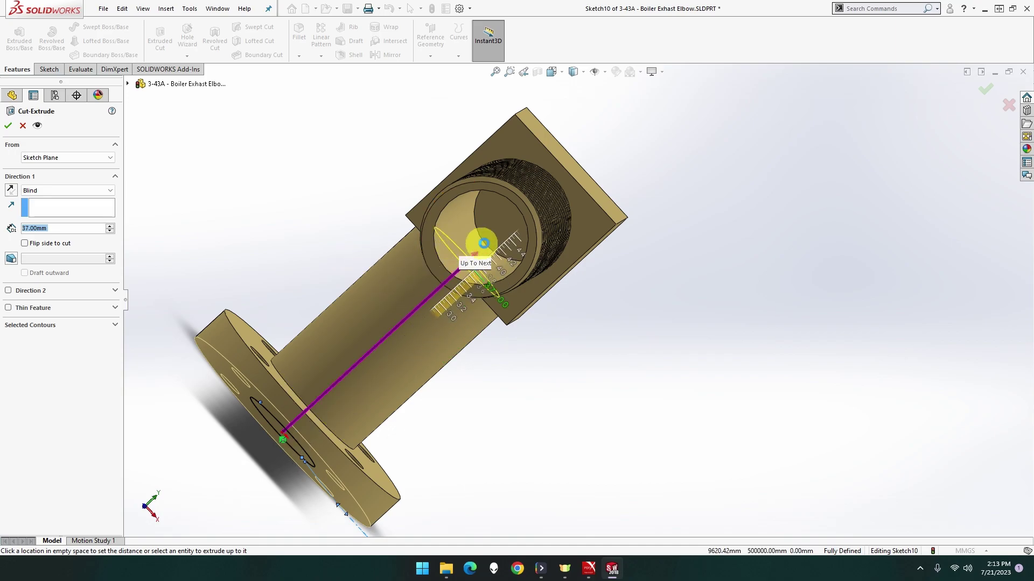
pyautogui.click(75, 205)
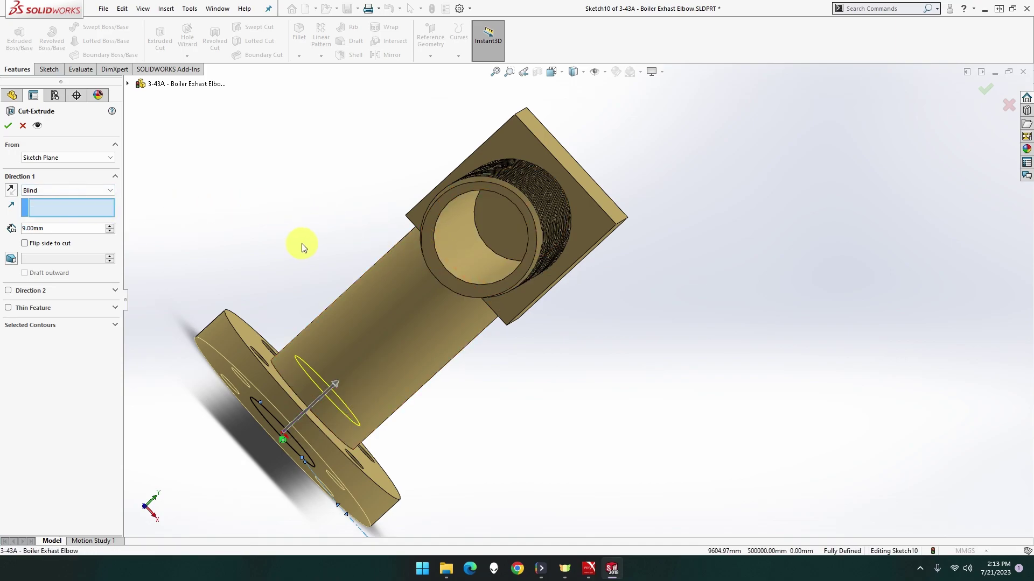
# Step: End the Ø14 cut Up To Surface at the threaded pipe's inner bore face and apply it
pyautogui.click(59, 190)
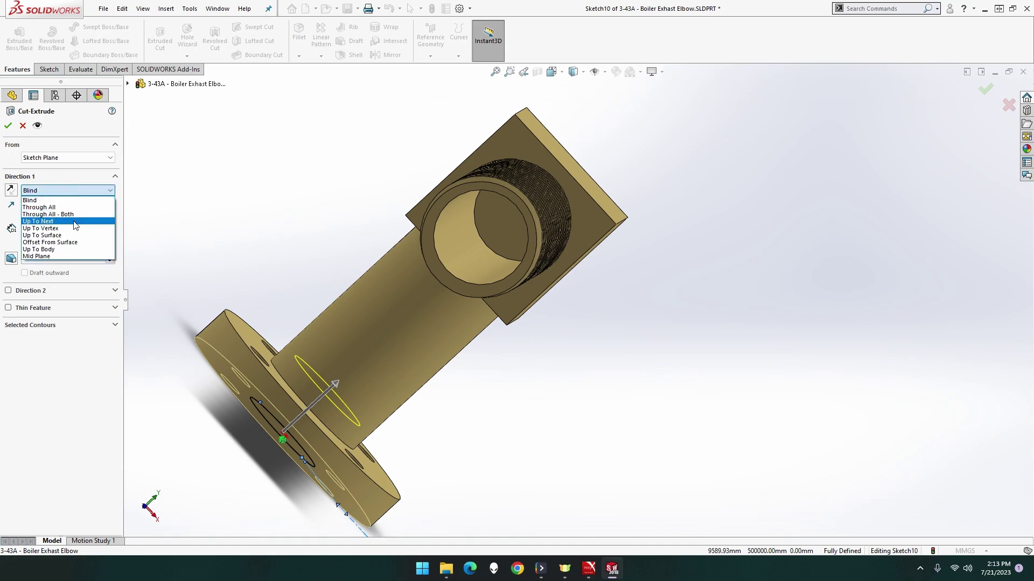
pyautogui.click(73, 235)
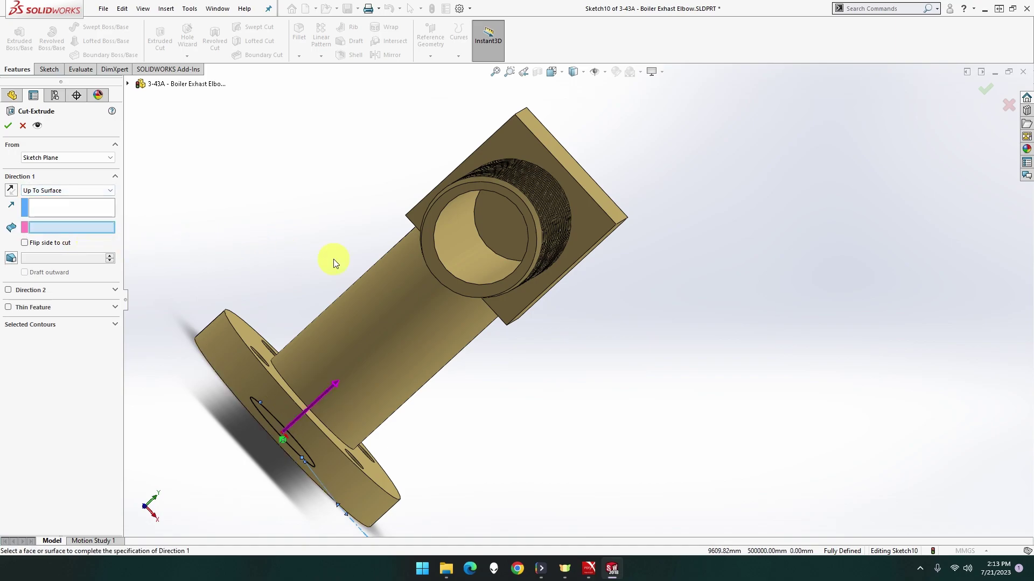
pyautogui.click(477, 263)
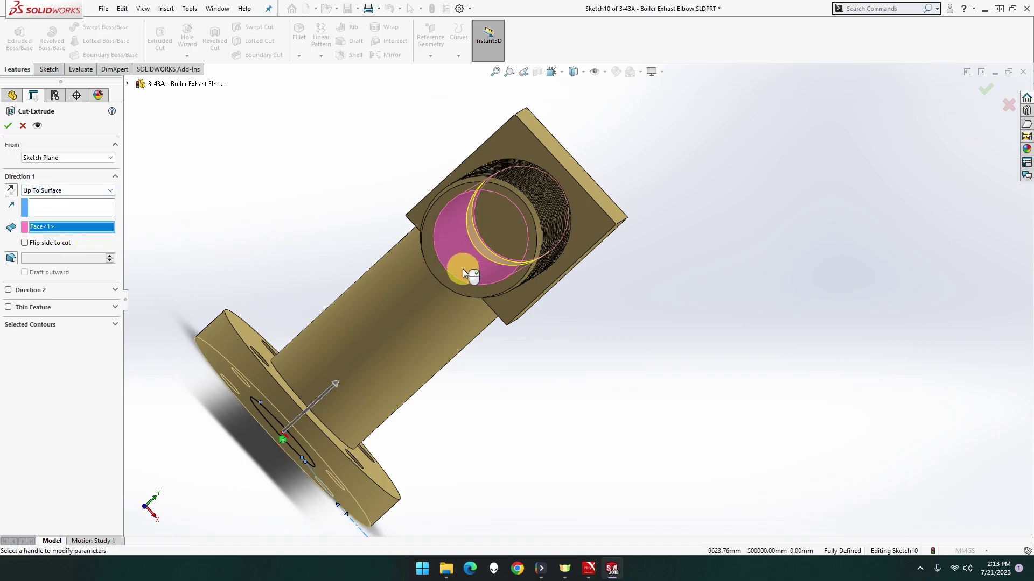
pyautogui.moveTo(242, 261); pyautogui.dragTo(239, 256, button='middle')
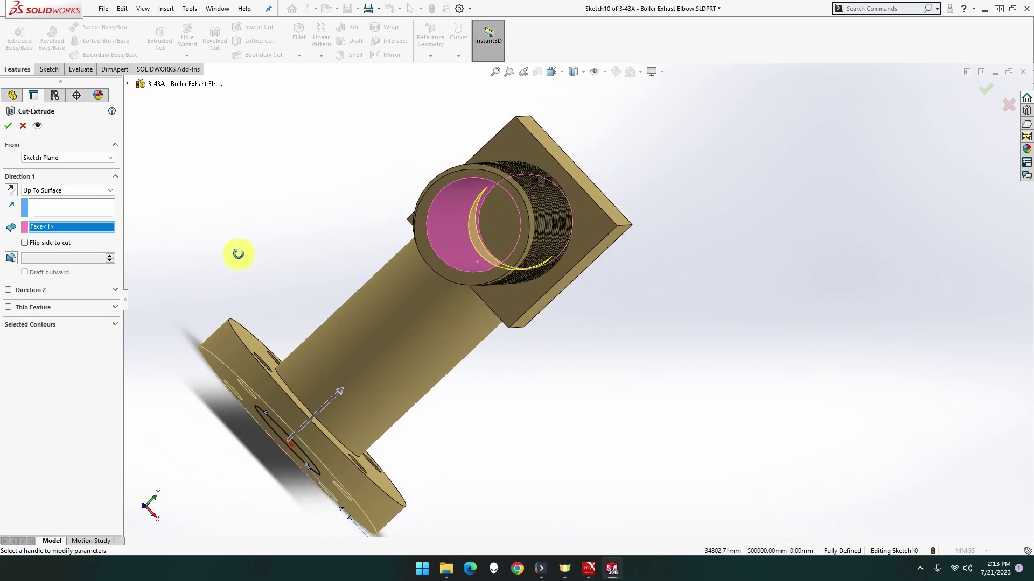
pyautogui.click(8, 126)
pyautogui.moveTo(296, 216)
pyautogui.mouseDown(button='middle')
pyautogui.moveTo(279, 221)
pyautogui.moveTo(346, 203)
pyautogui.moveTo(275, 224)
pyautogui.moveTo(393, 201)
pyautogui.moveTo(404, 120)
pyautogui.moveTo(271, 155)
pyautogui.moveTo(288, 149)
pyautogui.mouseUp(button='middle')
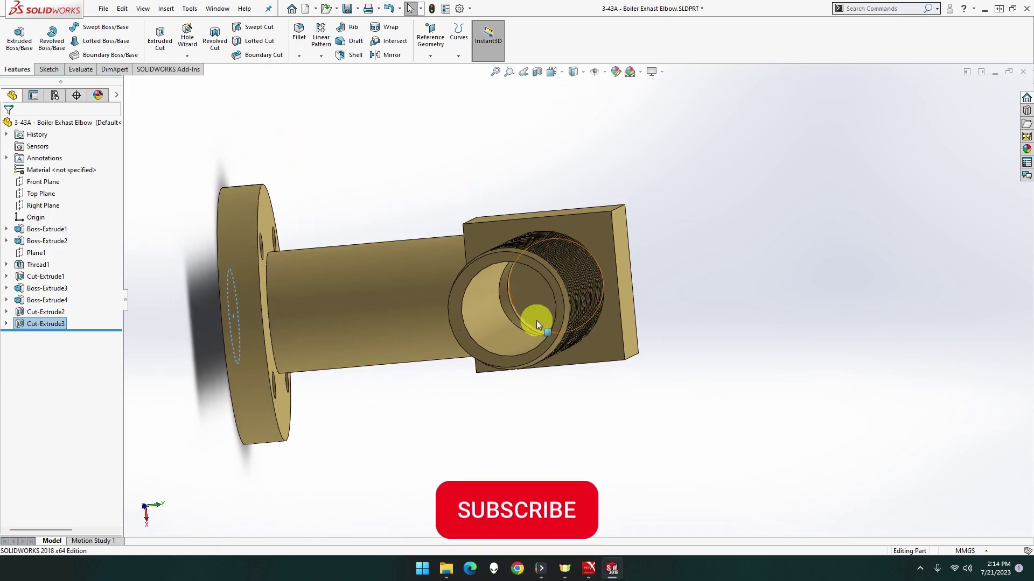
# Step: Orbit to face the threaded bore, zoom to fit, and save the elbow part with Ctrl+S
pyautogui.moveTo(509, 335)
pyautogui.mouseDown(button='middle')
pyautogui.moveTo(512, 318)
pyautogui.moveTo(468, 290)
pyautogui.mouseUp(button='middle')
pyautogui.click(495, 72)
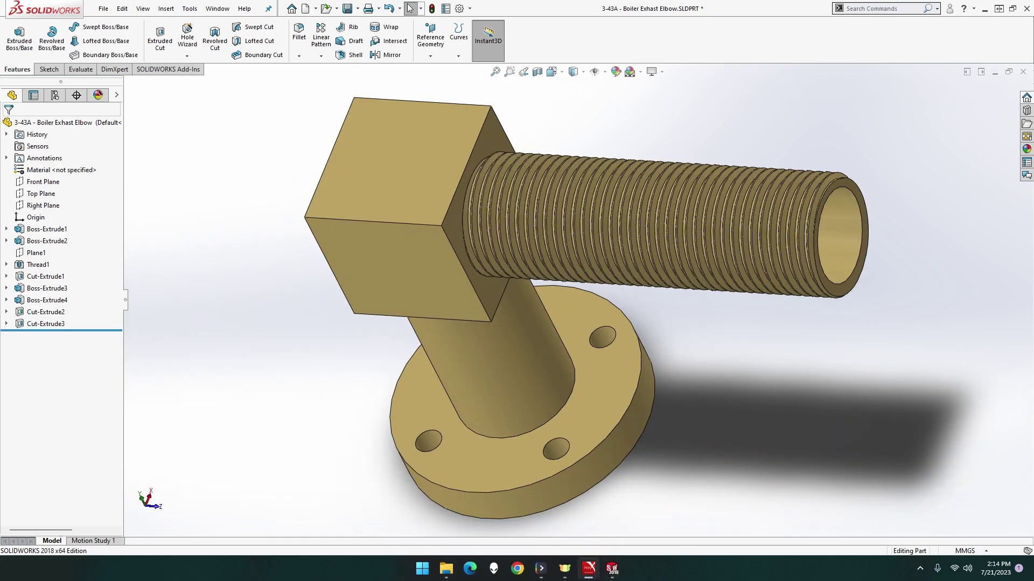
pyautogui.hotkey('ctrl', 's')
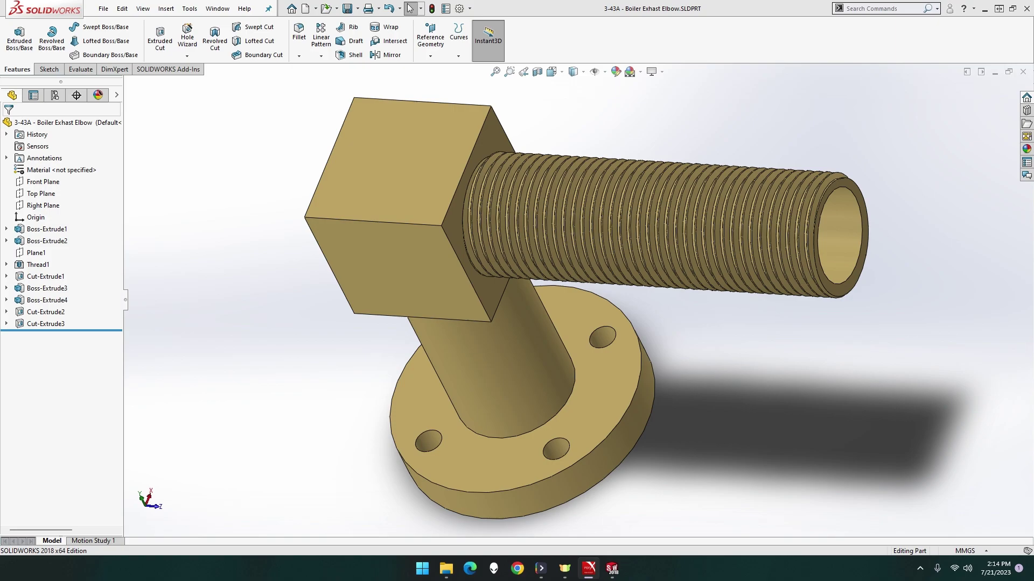